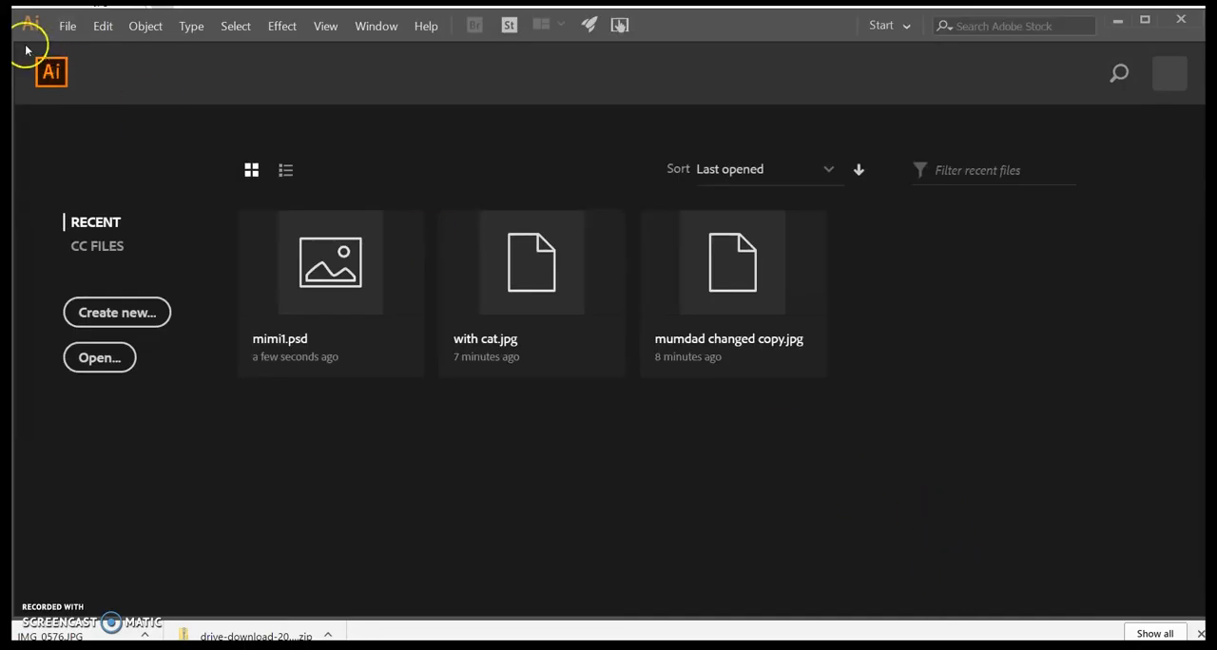
Step: Open the recent file mimi1.psd
left_click(67, 26)
left_click(80, 47)
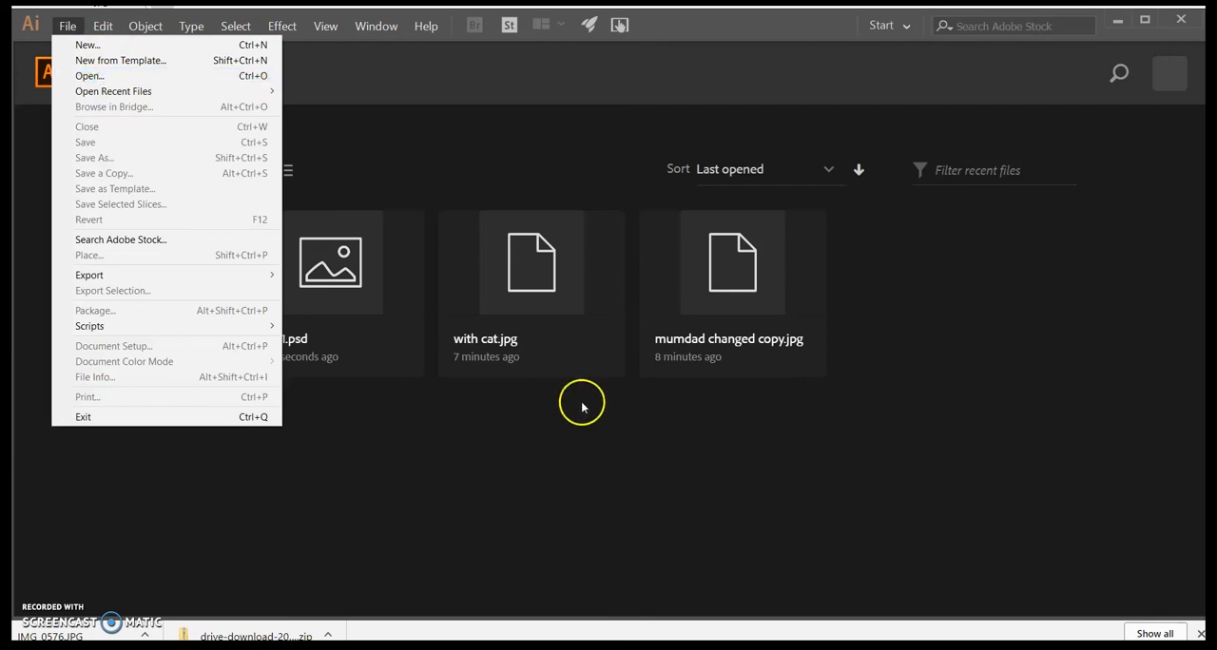
left_click(608, 464)
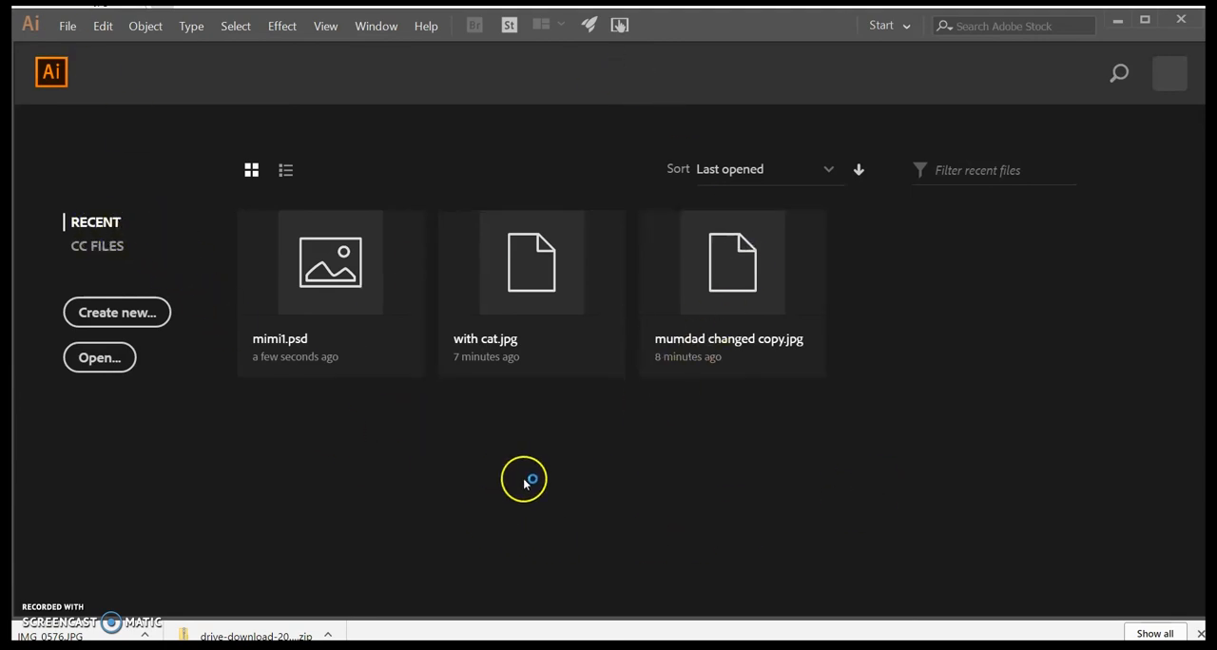
left_click(332, 302)
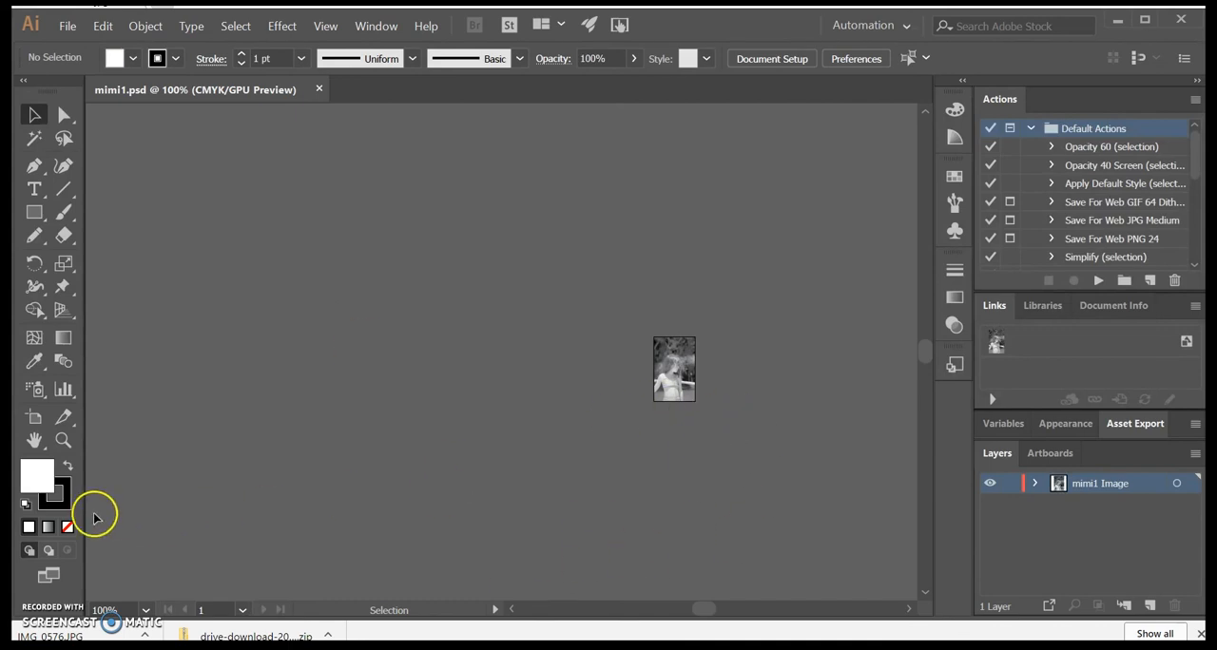
Step: Zoom in on the photo to examine the girl's head and upper body
left_click(61, 441)
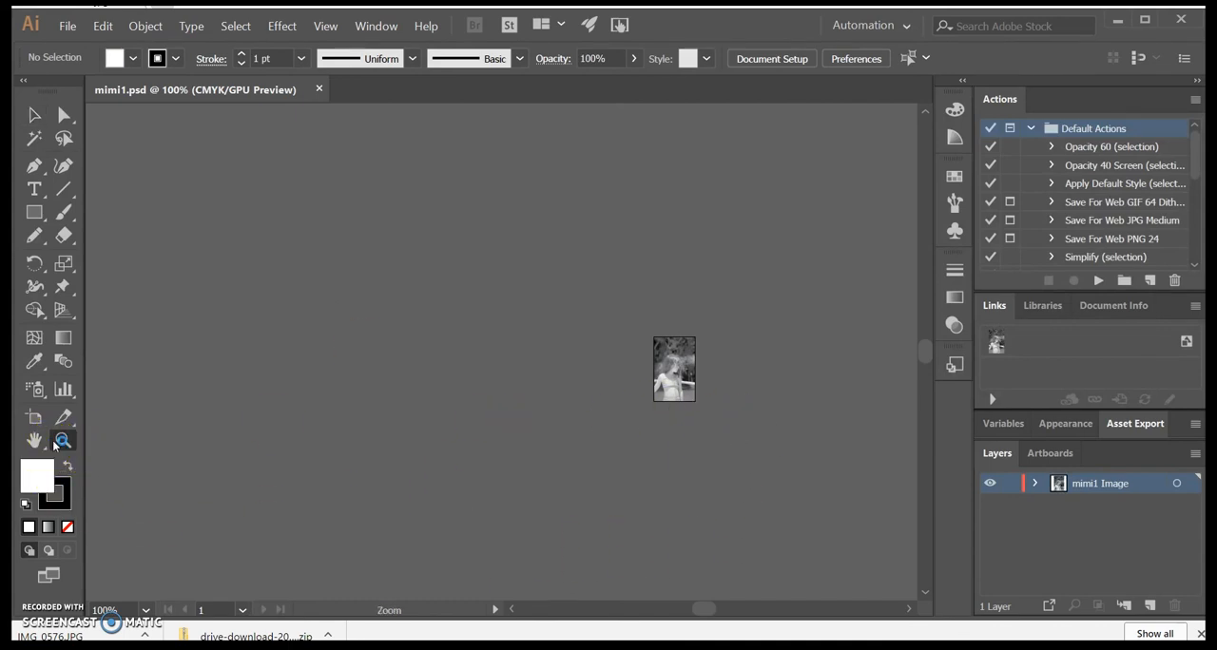
left_click(681, 357)
left_click(486, 371)
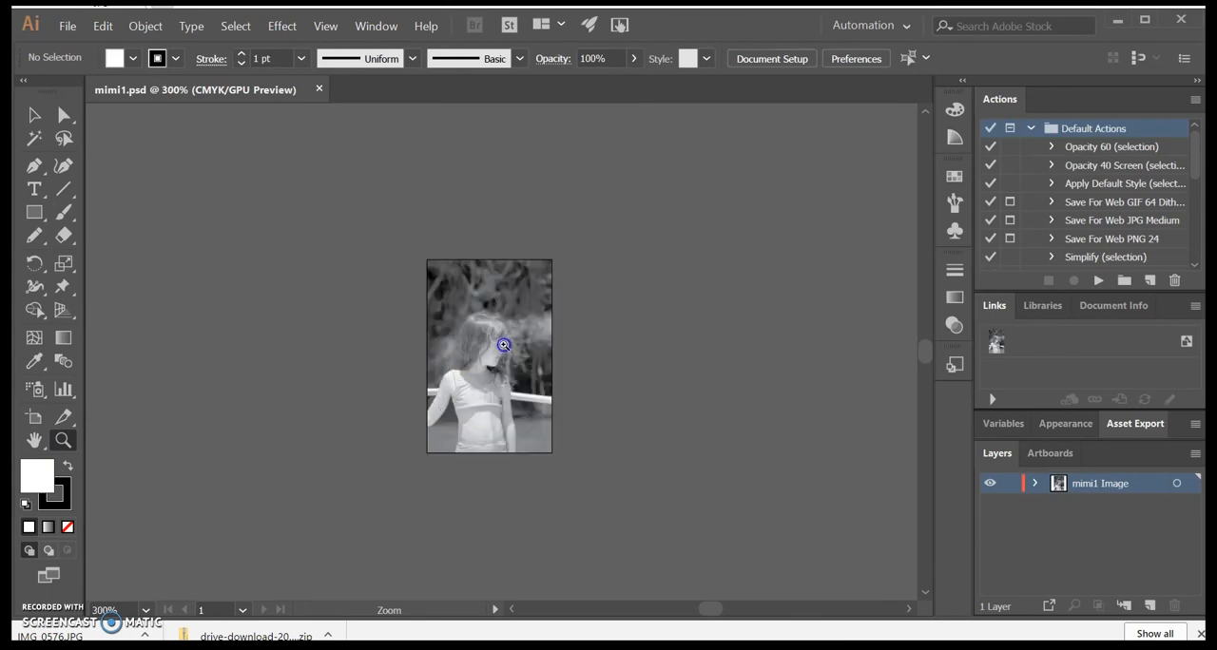
left_click(480, 334)
left_click(494, 360)
left_click(495, 364)
left_click(484, 306)
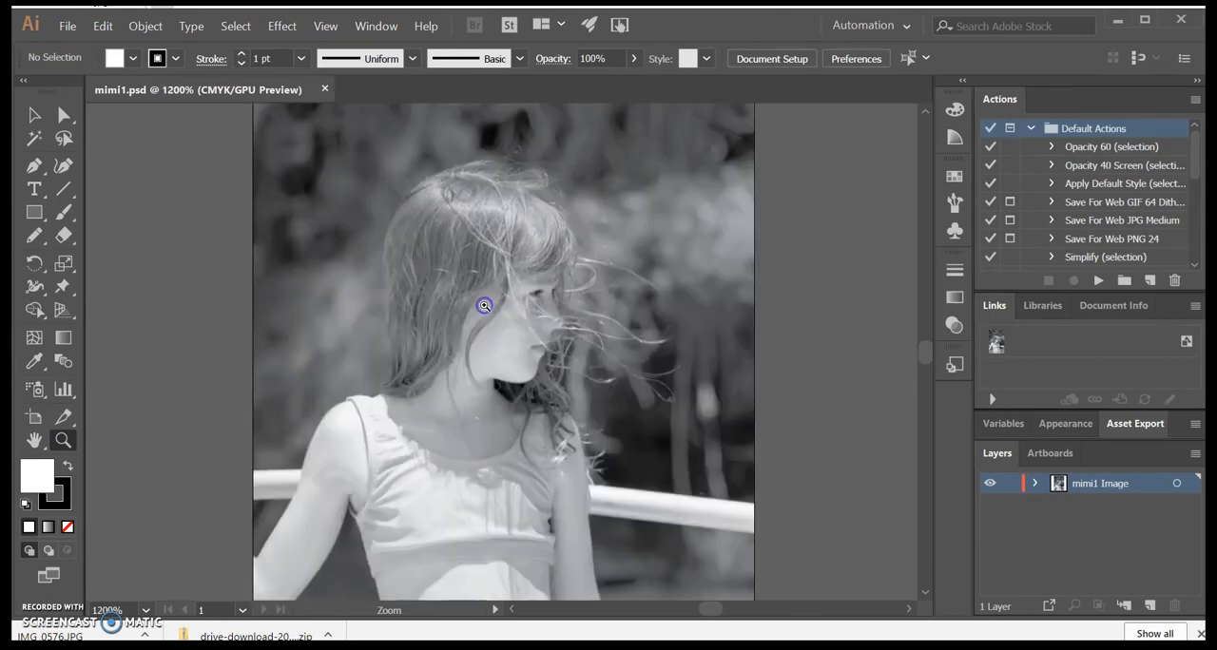
left_click(34, 115)
left_click(471, 333)
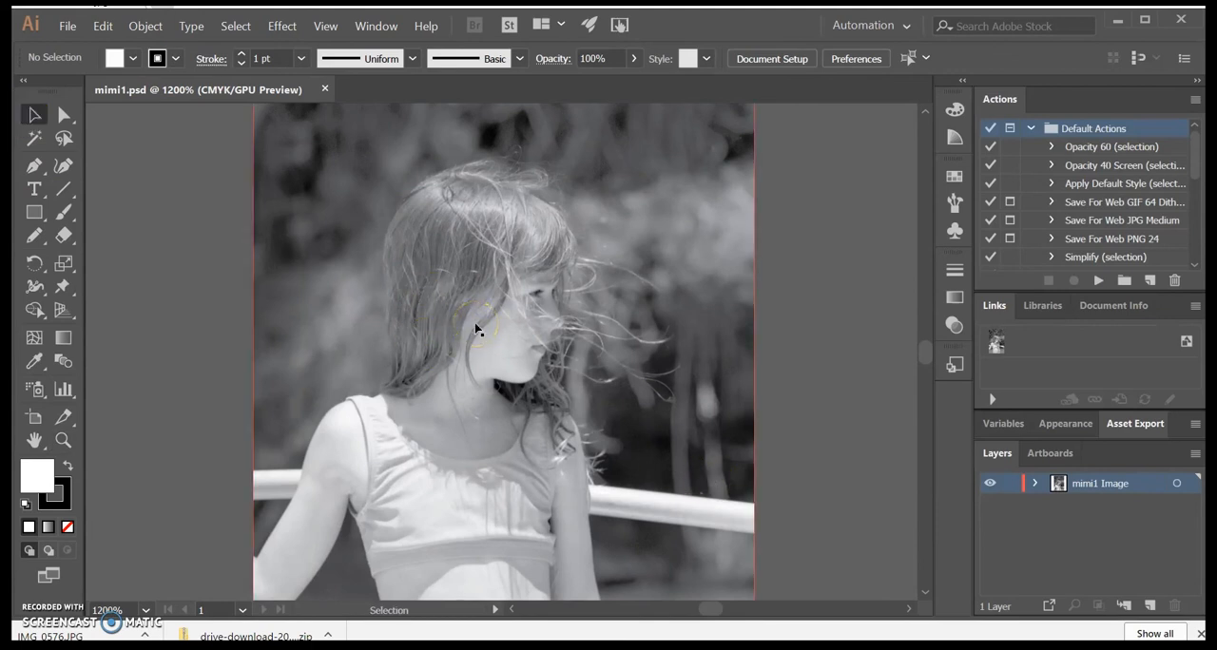
left_click(556, 366)
scroll(556, 366, "up", 3)
scroll(556, 366, "down", 2)
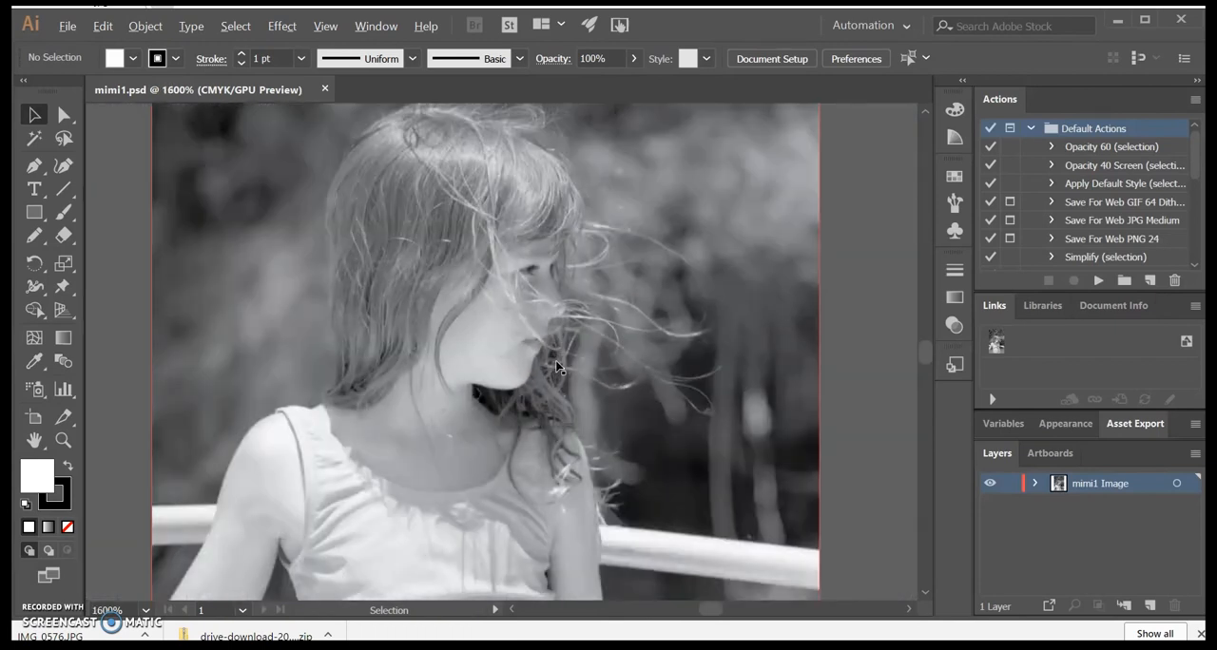
scroll(556, 366, "up", 1)
scroll(556, 366, "down", 3)
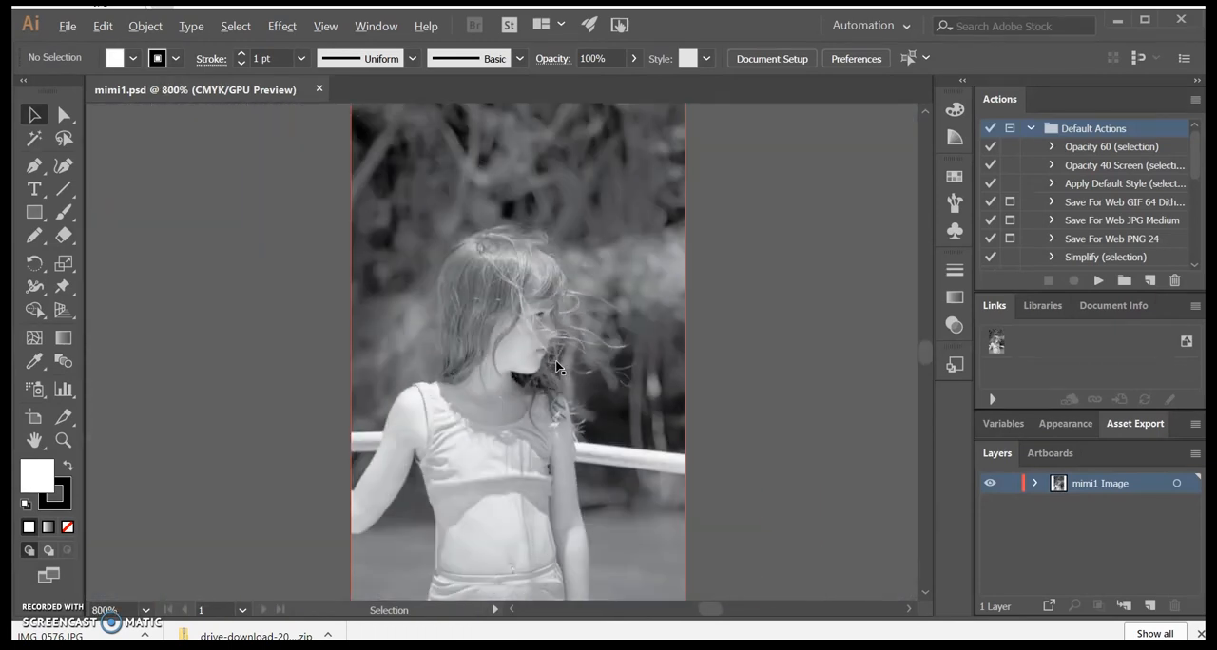
key("alt+Tab")
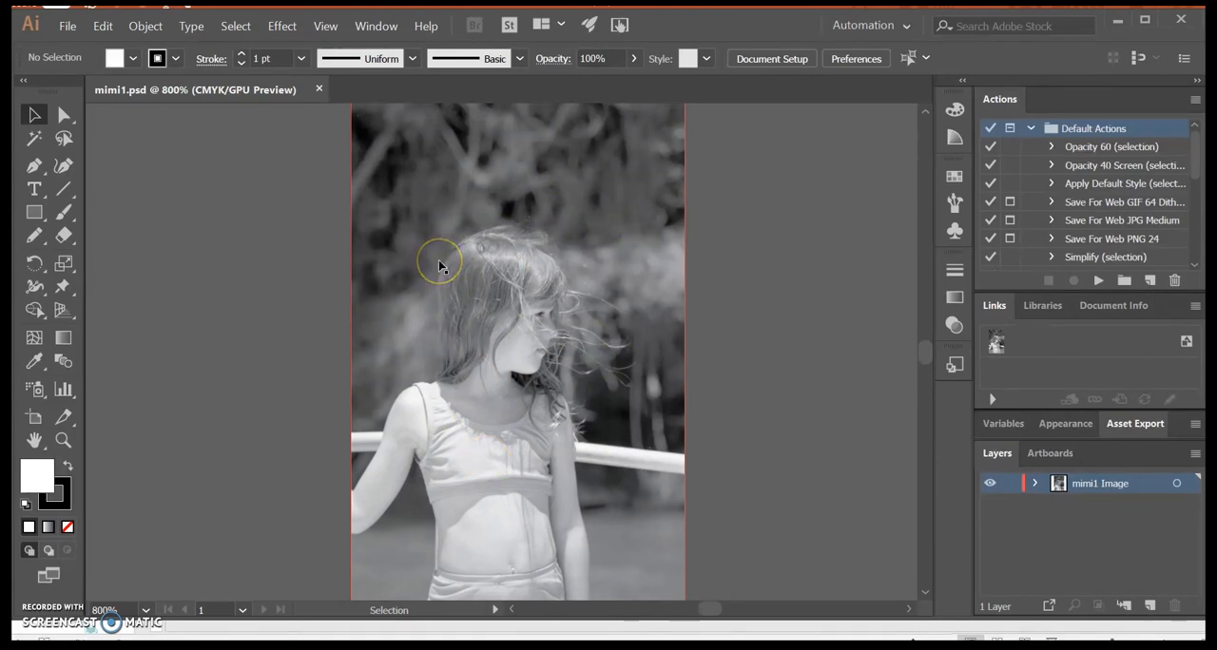
Step: Draw a closed heart-shaped path over the girl's hair with the Pencil tool
left_click(35, 236)
left_click_drag(489, 346, 455, 232)
mouse_move(503, 311)
left_mouse_down()
mouse_move(489, 348)
mouse_move(513, 348)
left_mouse_up()
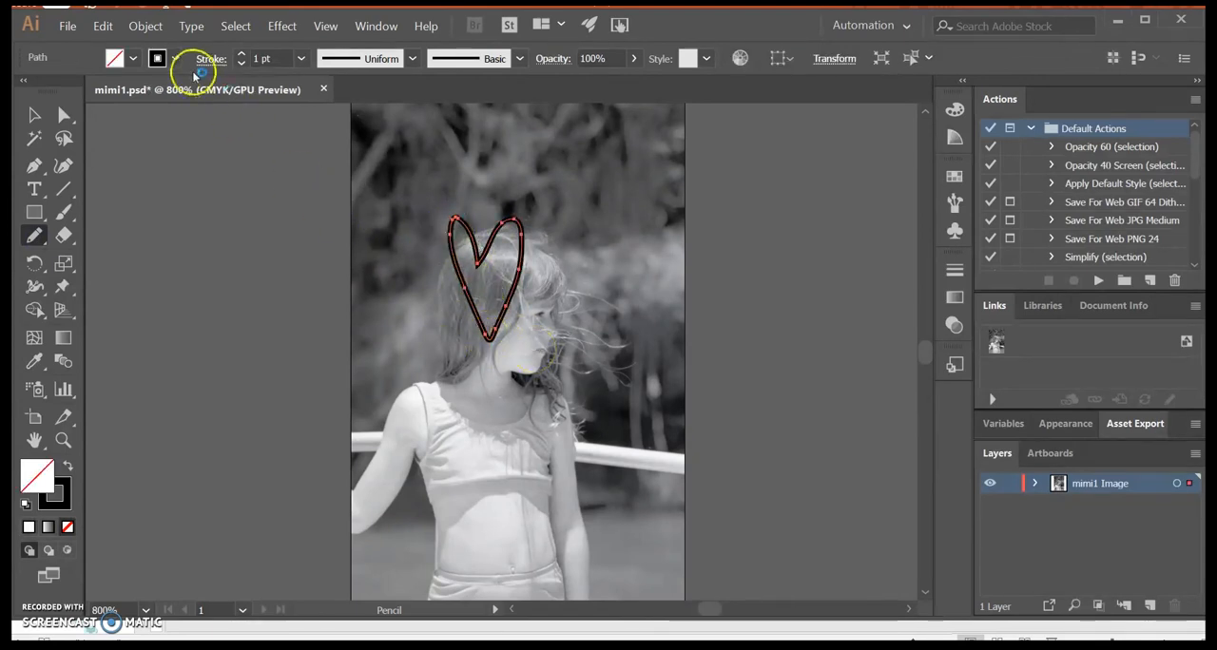
Step: Fill the heart with bright yellow
double_click(36, 471)
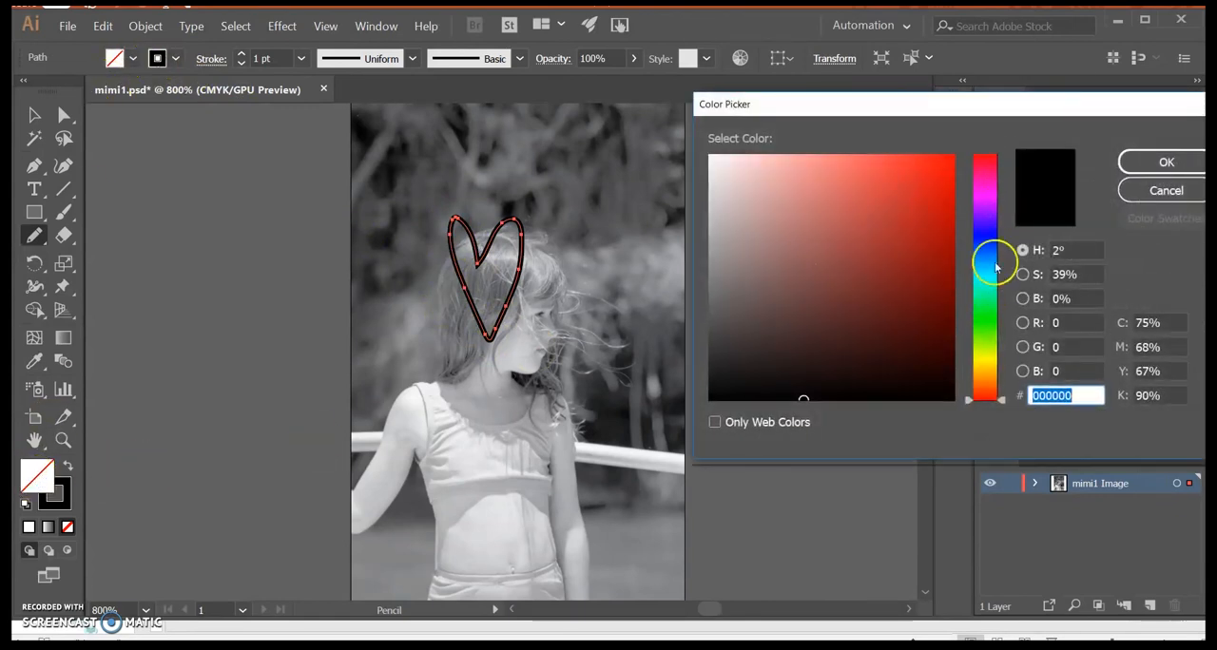
left_click(985, 360)
left_click(946, 167)
left_click(1162, 163)
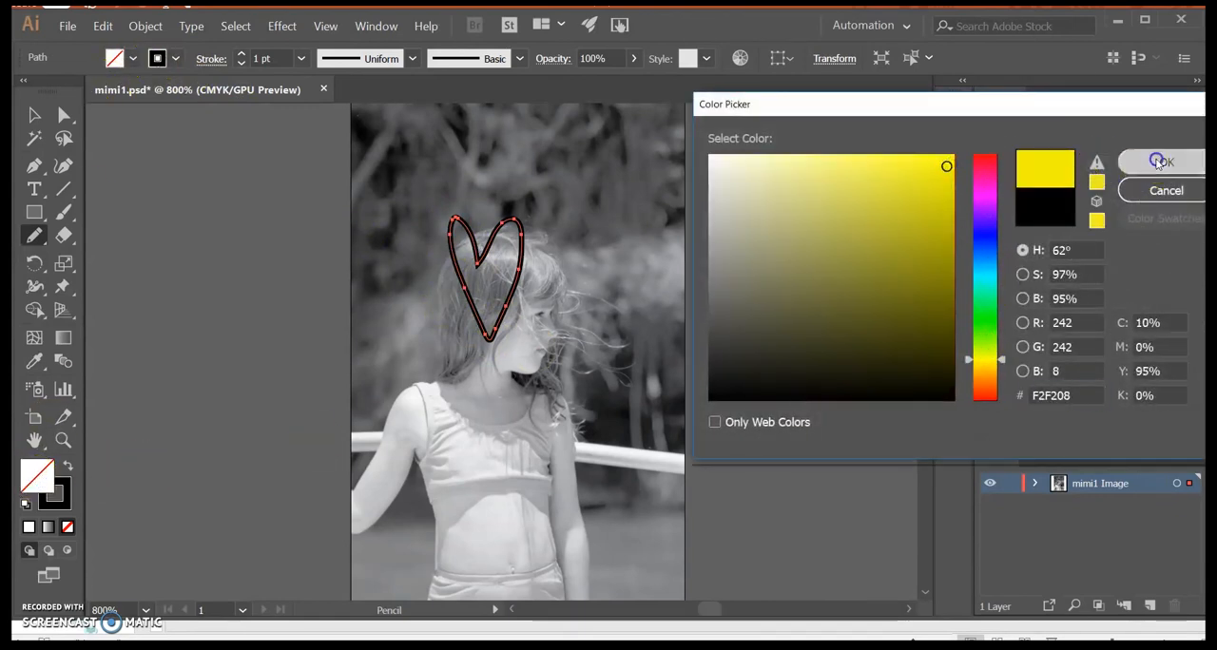
Step: Give the heart a pink stroke with a 0.25 pt weight
double_click(67, 504)
left_click(861, 161)
left_click(1165, 161)
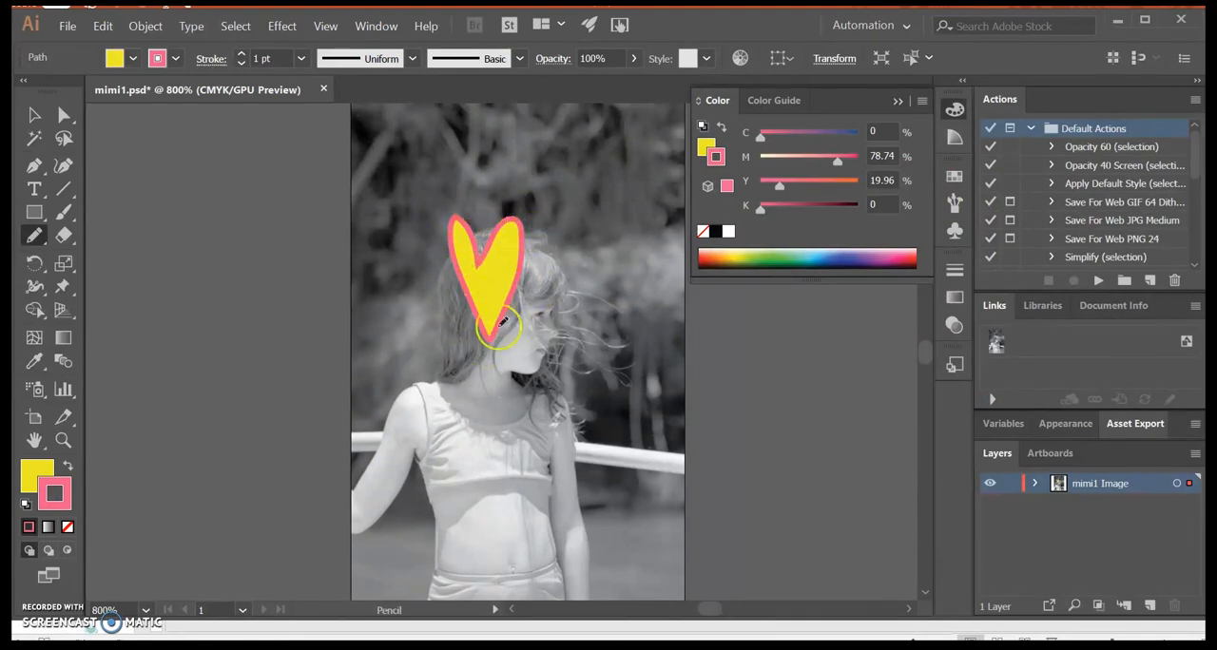
left_click(301, 58)
left_click(328, 80)
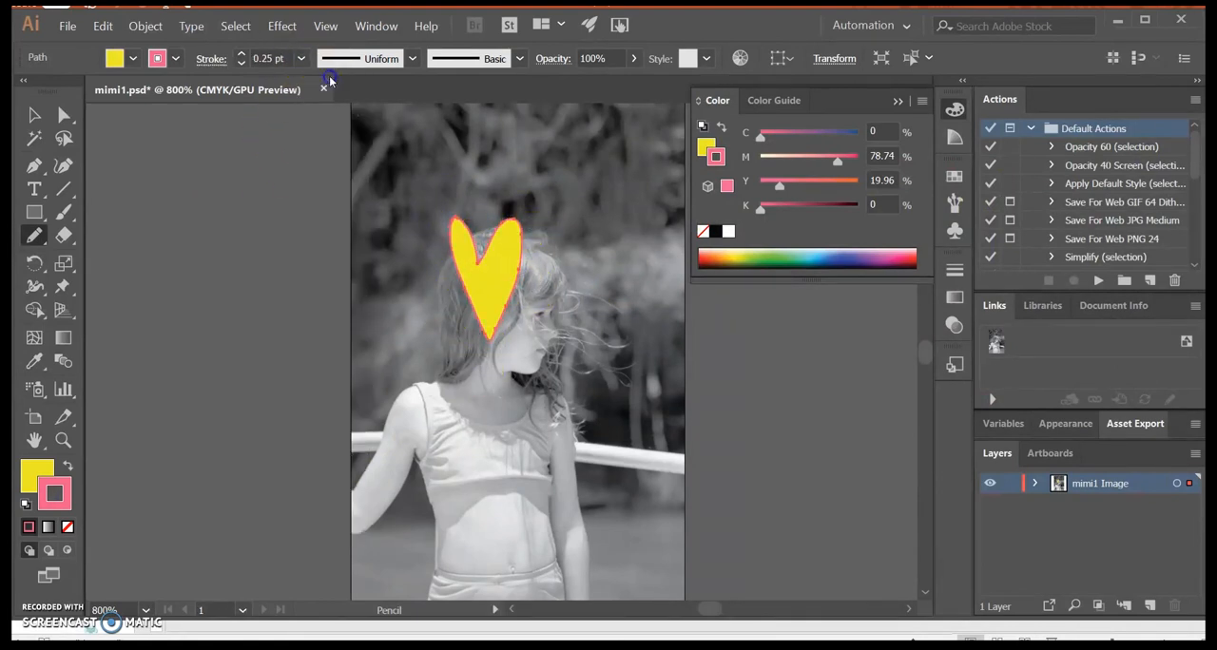
Step: Select the finished heart and change its fill to green from the colour spectrum
left_click(36, 115)
left_click(148, 206)
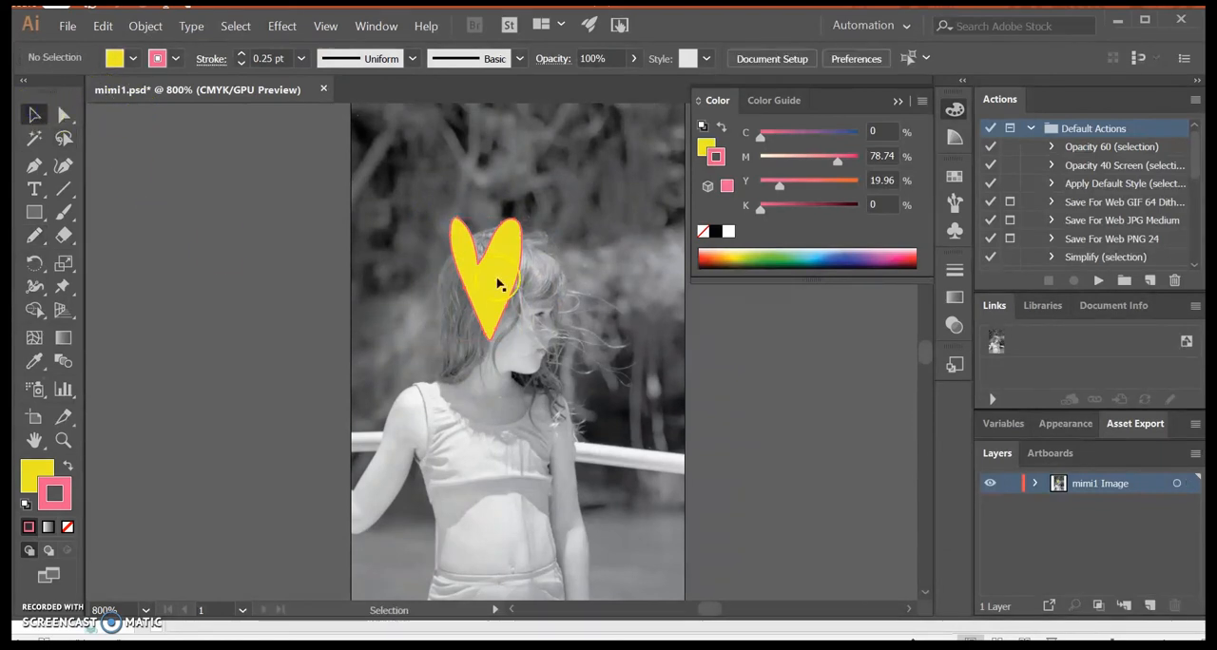
left_click(481, 266)
left_click(38, 471)
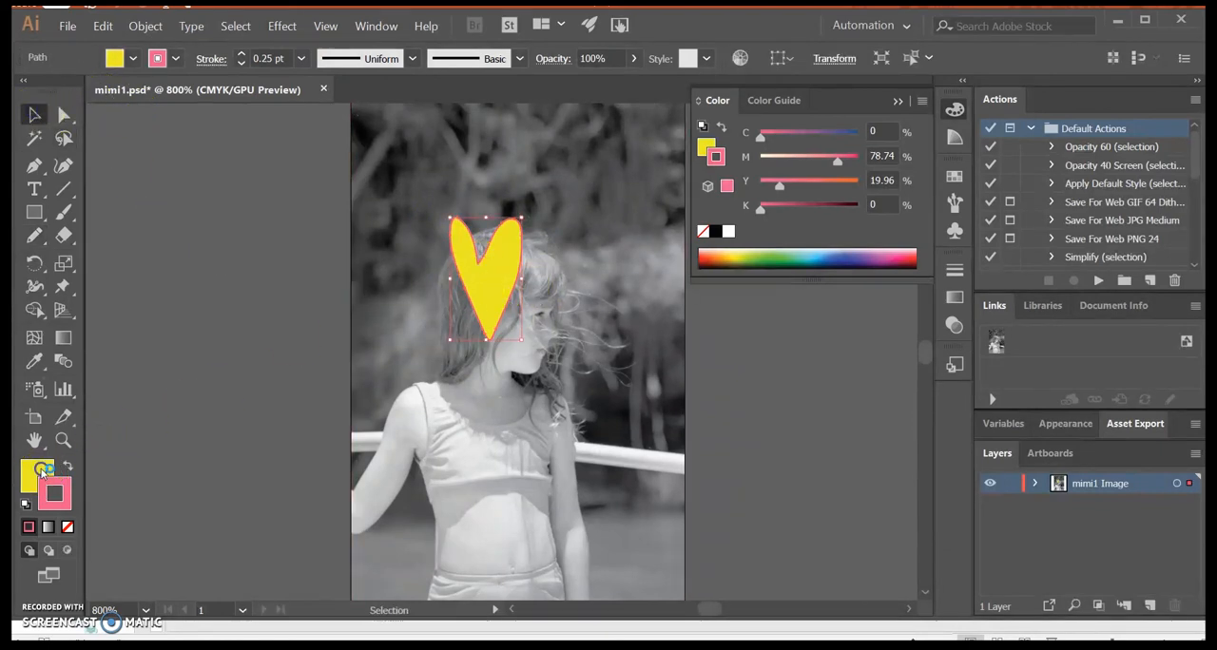
left_click(795, 252)
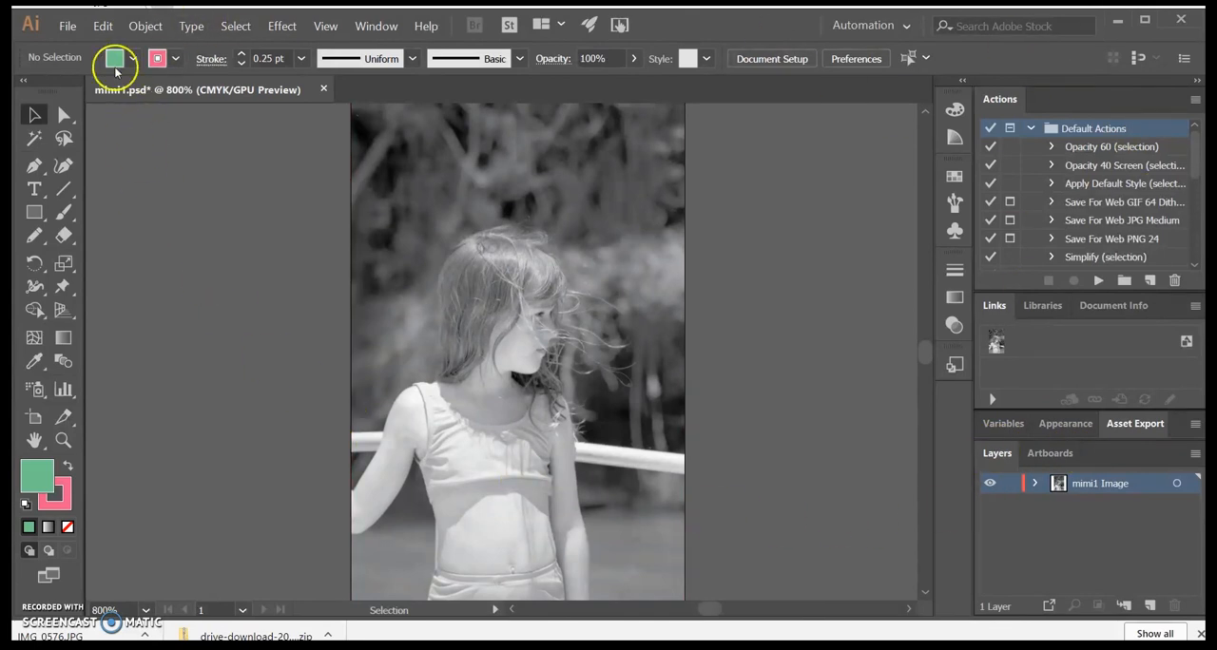
left_click(911, 24)
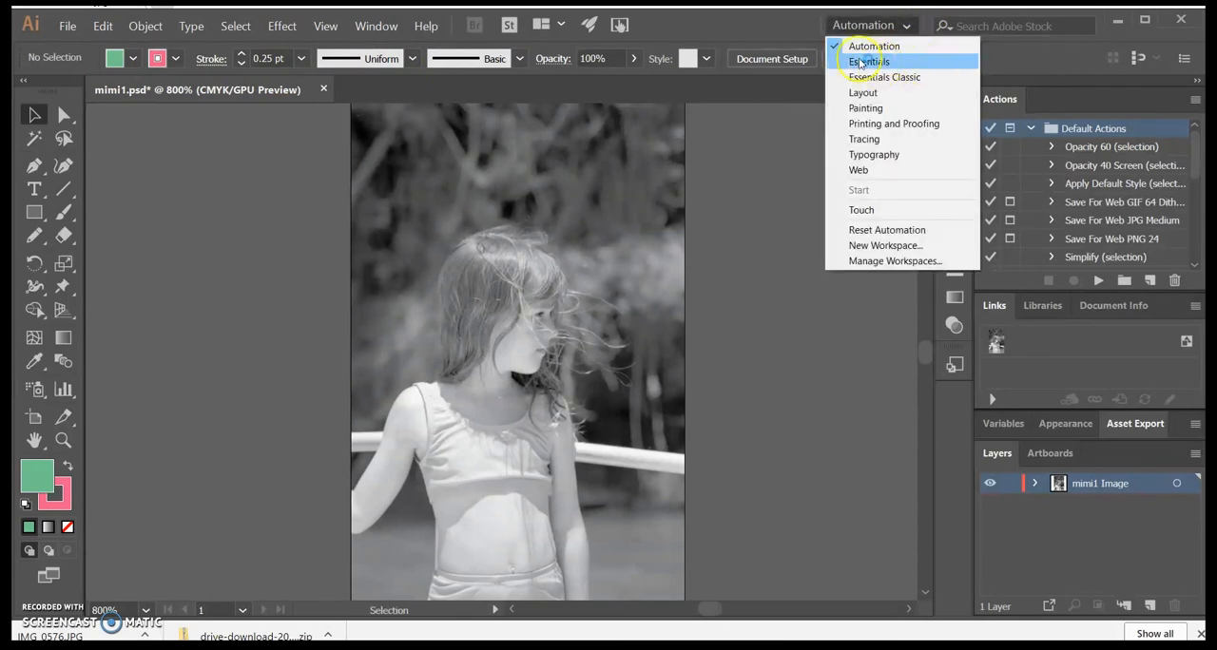
left_click(787, 38)
left_click(995, 453)
Step: Try moving the photo sideways off its artboard, and undo the move
left_click(516, 307)
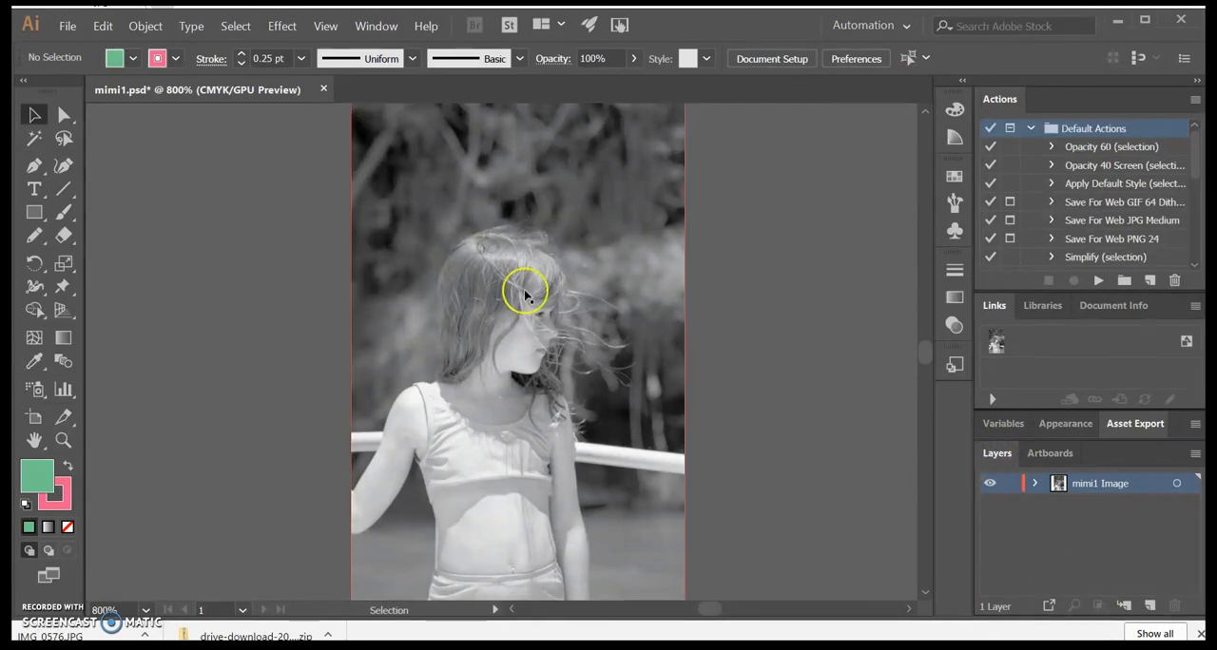
left_click_drag(506, 355, 616, 342)
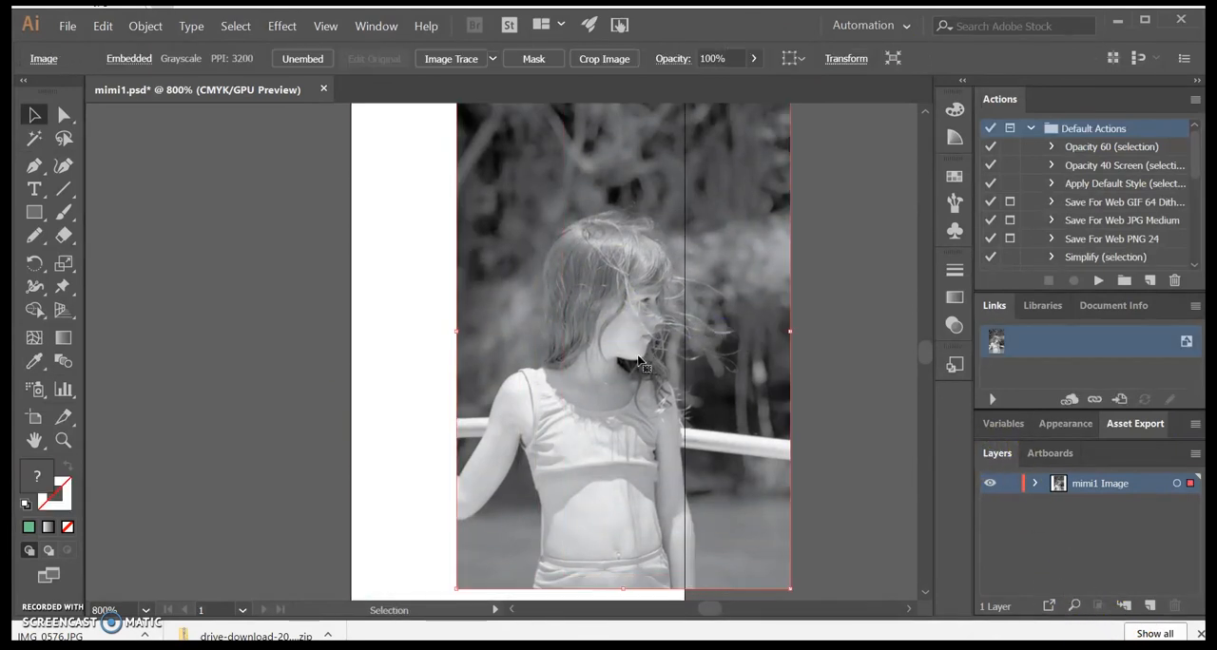
key("ctrl+z")
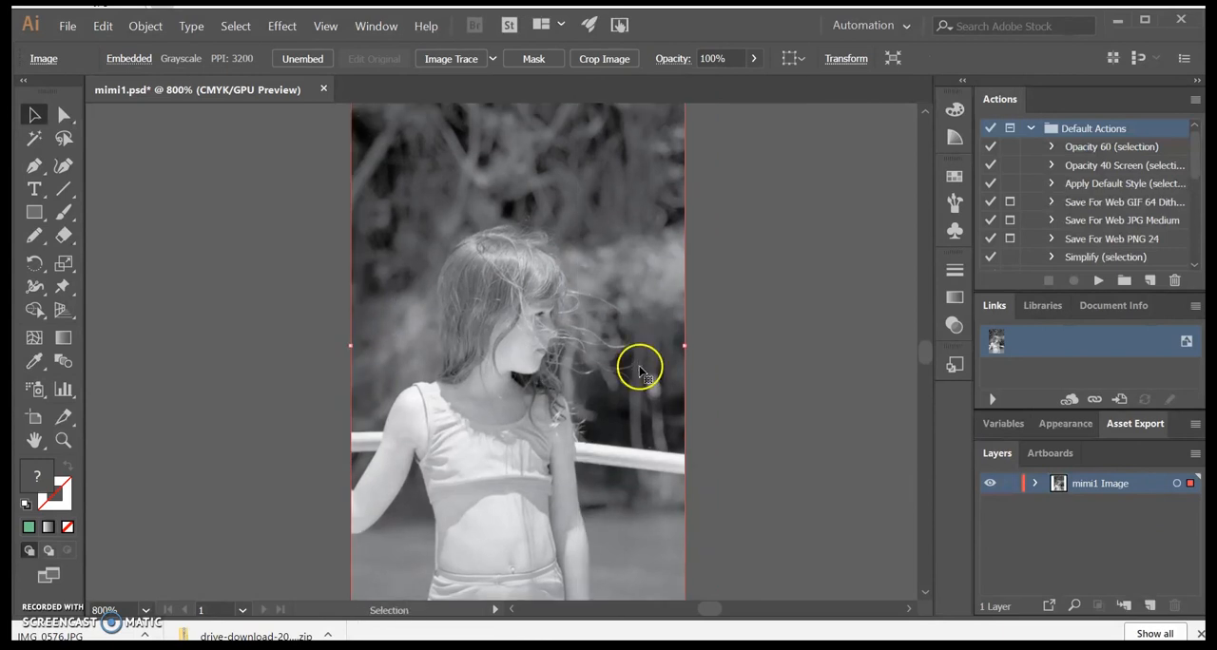
Step: Lock the mimi1 Image layer and check it by selecting on the photo and toggling the layer's visibility off and on
left_click(1012, 490)
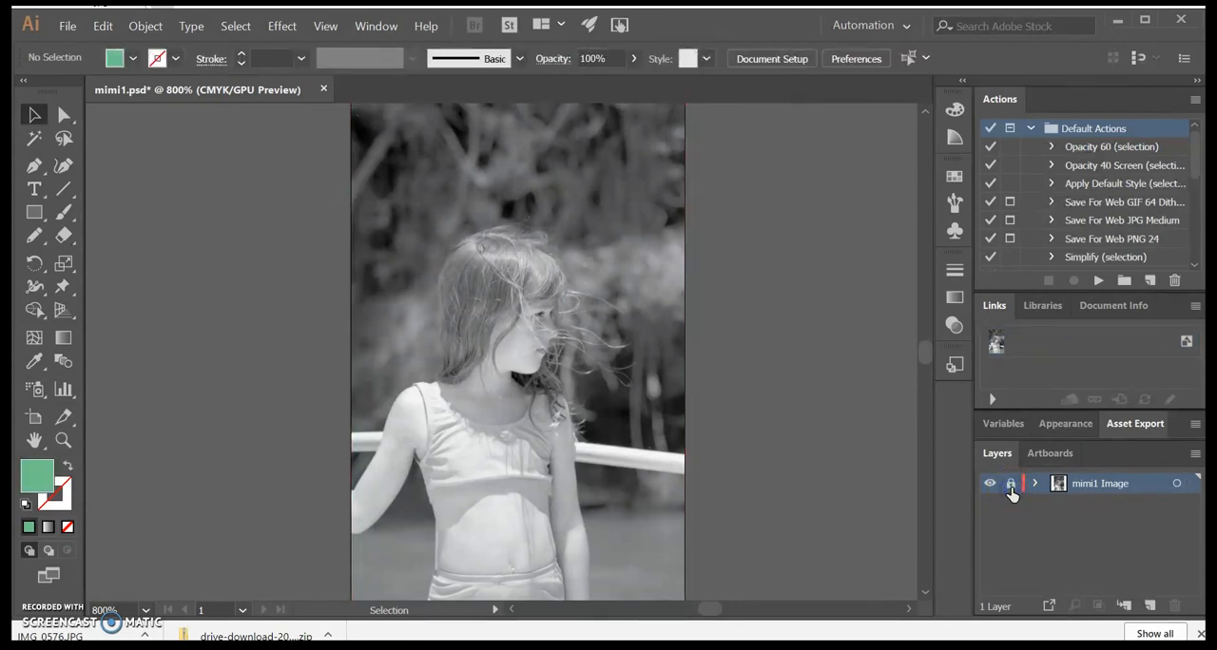
left_click(400, 123)
left_click(435, 346)
left_click(444, 399)
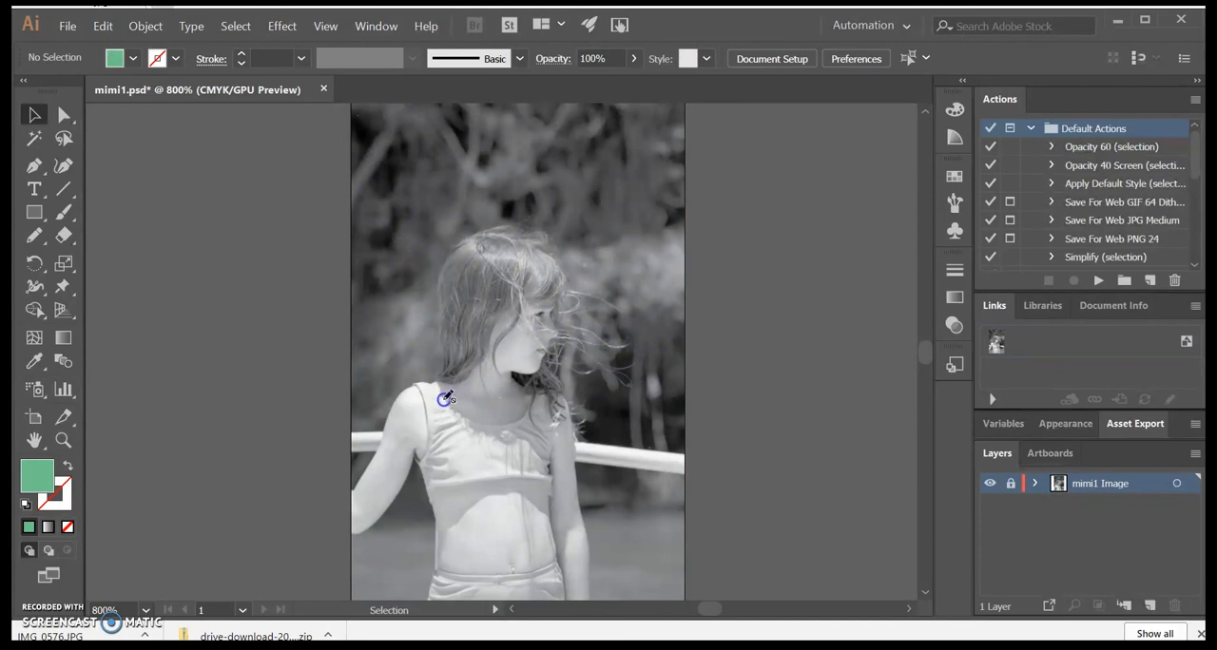
left_click(989, 484)
left_click(990, 484)
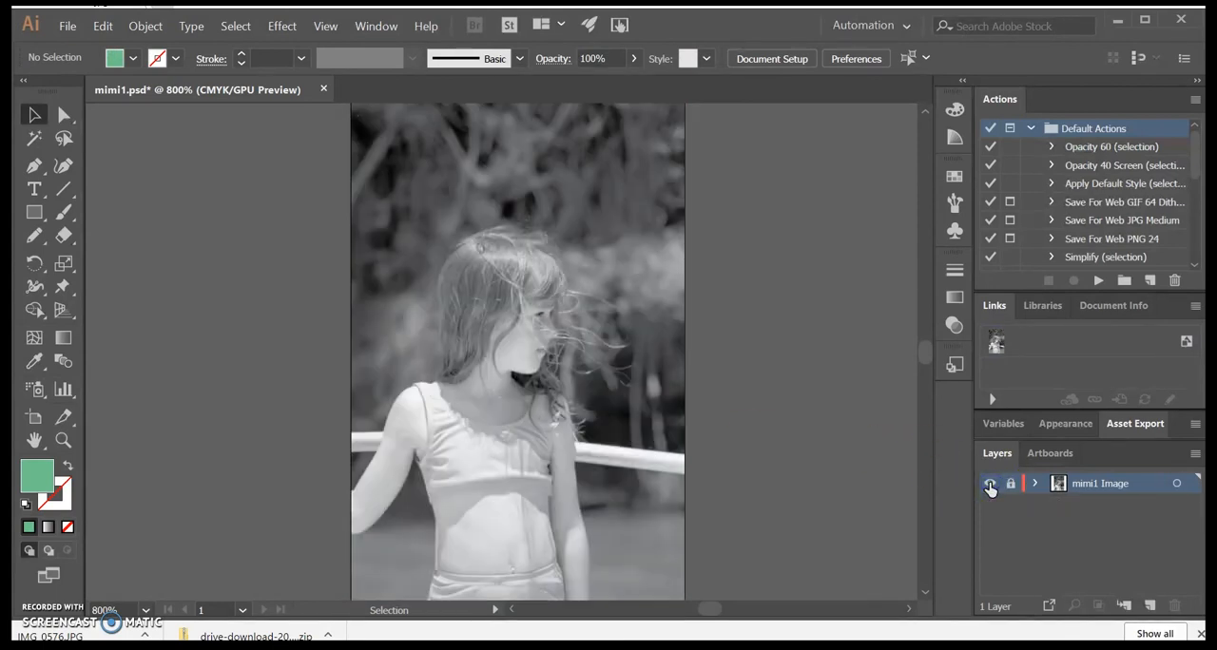
Step: Create a new layer above the mimi1 Image layer and name it Skin
left_click(1145, 607)
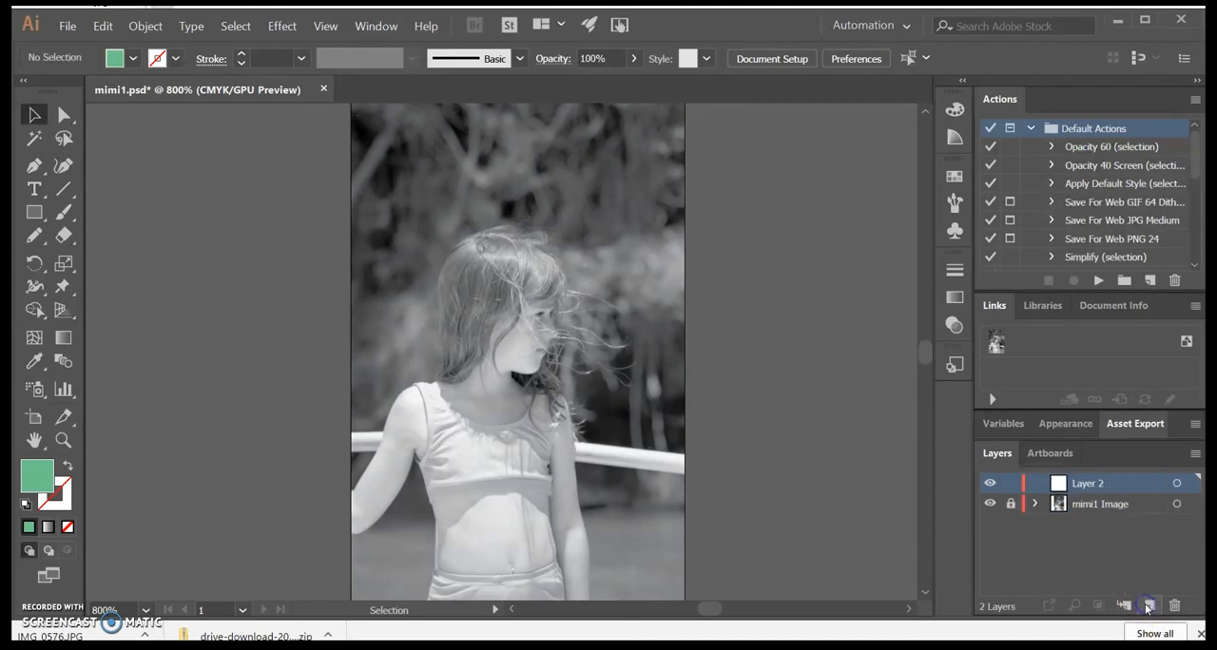
double_click(1088, 485)
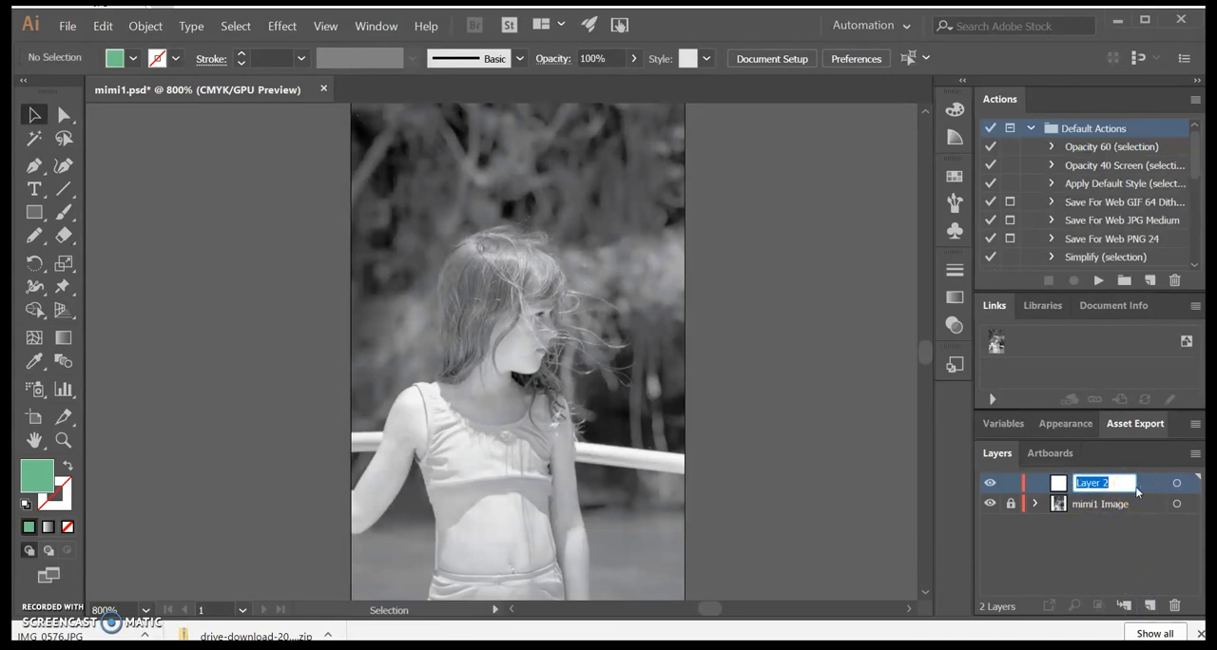
type("Skin")
key("Return")
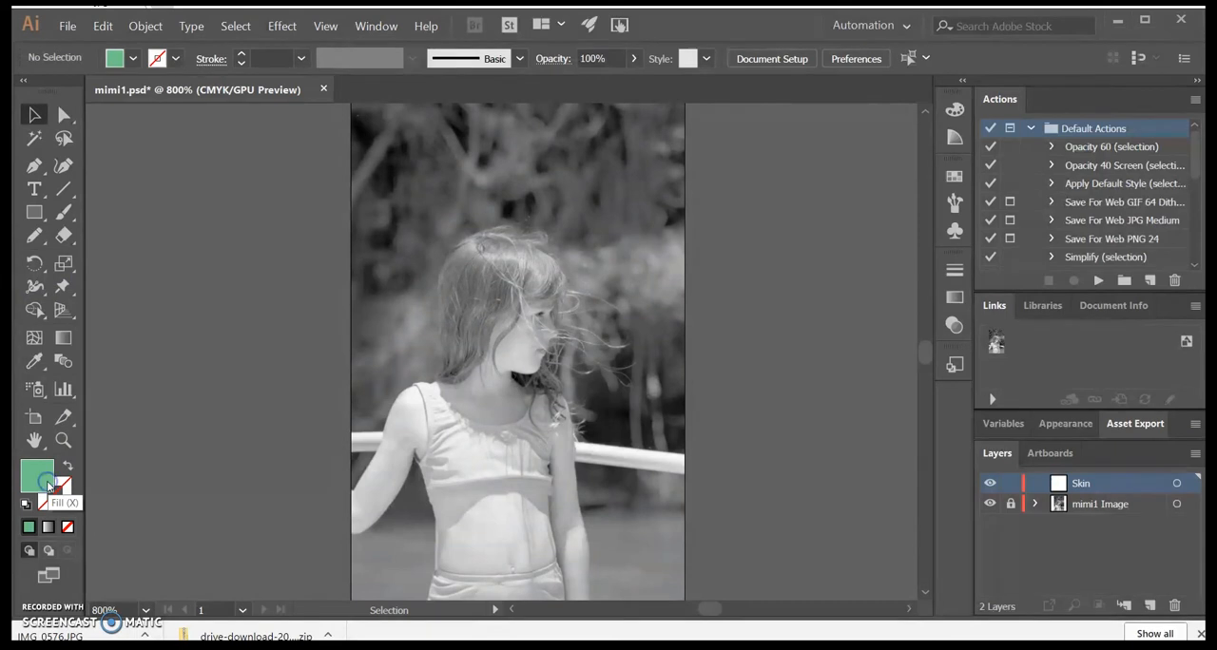
Step: Set the fill colour to pale yellow F4ECB5 and the stroke to 1 pt black
double_click(47, 487)
left_click(984, 364)
mouse_move(845, 254)
left_mouse_down()
mouse_move(785, 165)
mouse_move(771, 164)
left_mouse_up()
left_click(1147, 163)
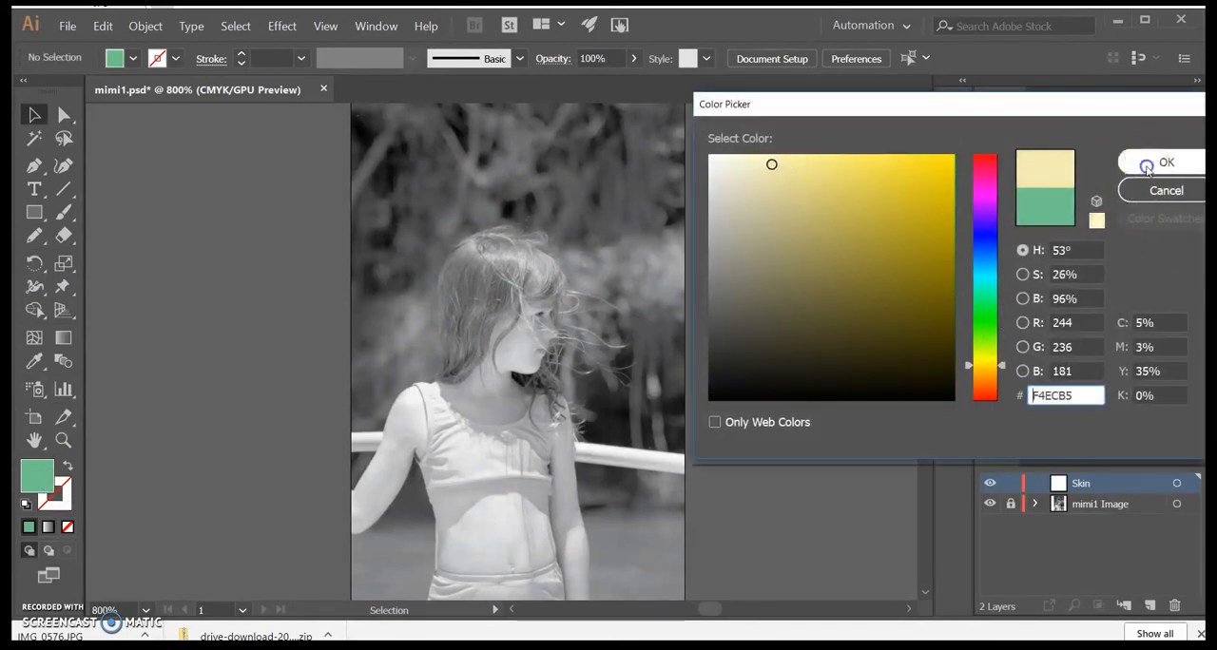
left_click(42, 510)
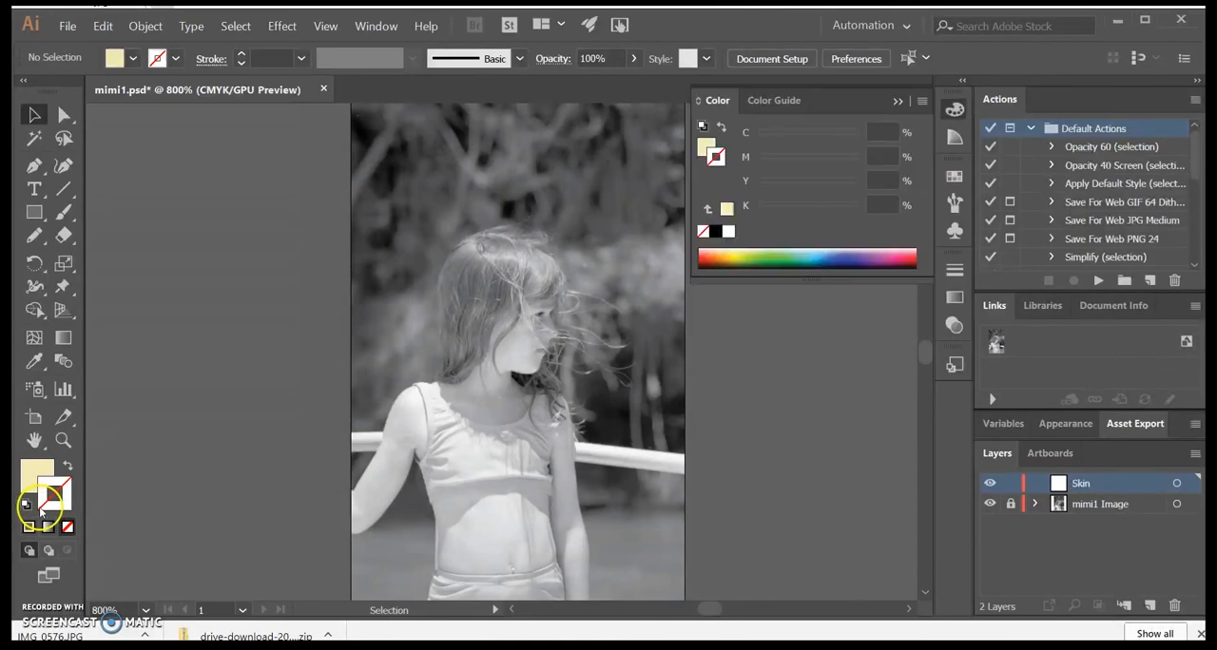
left_click(26, 503)
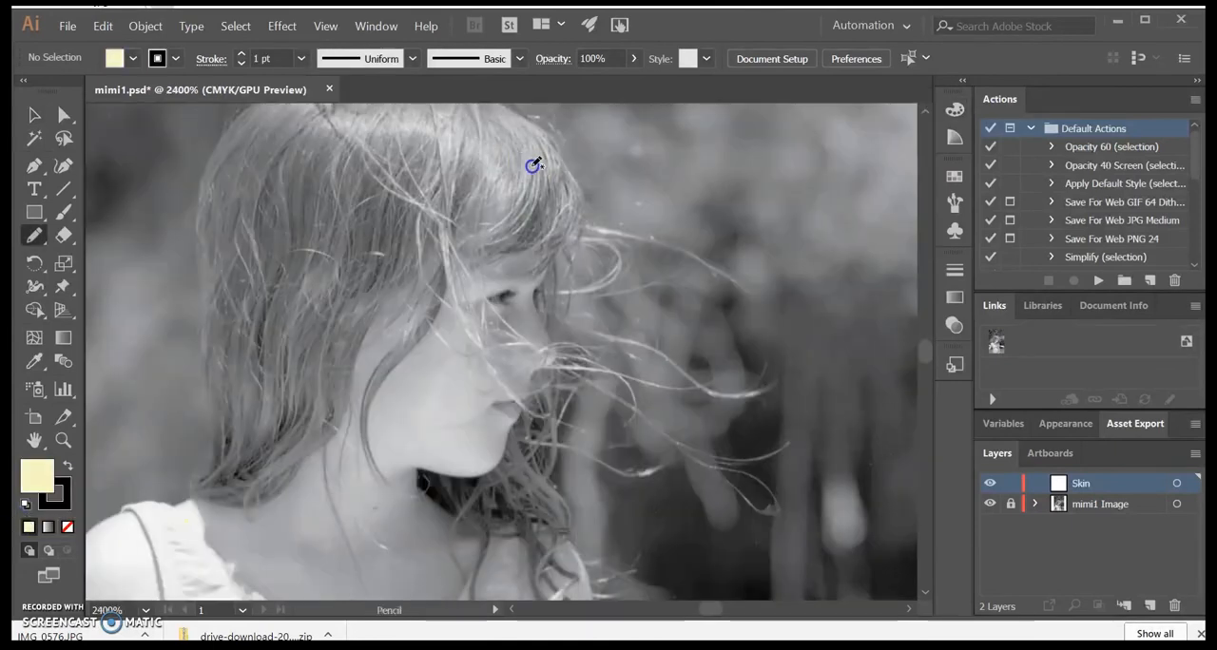
Step: Trace the girl's face as a closed Pencil path on the Skin layer, following the profile, chin, hairline and forehead
left_click_drag(536, 295, 540, 312)
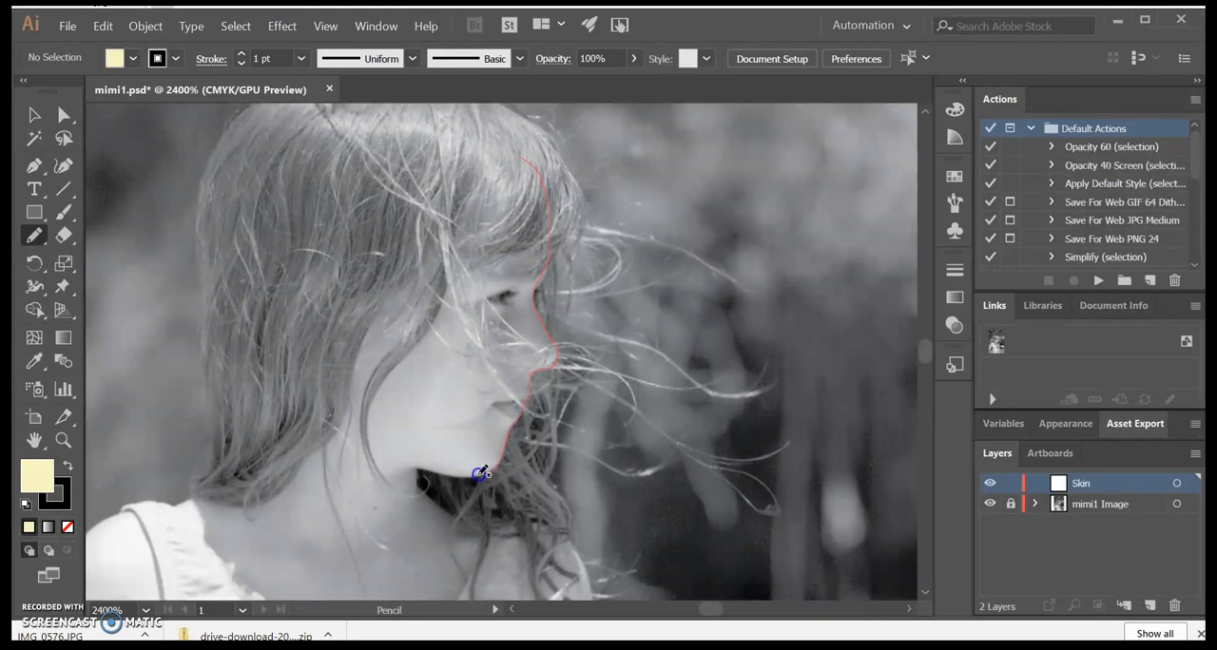
mouse_move(324, 430)
left_mouse_down()
mouse_move(298, 377)
mouse_move(312, 308)
left_mouse_up()
left_click_drag(521, 157, 523, 155)
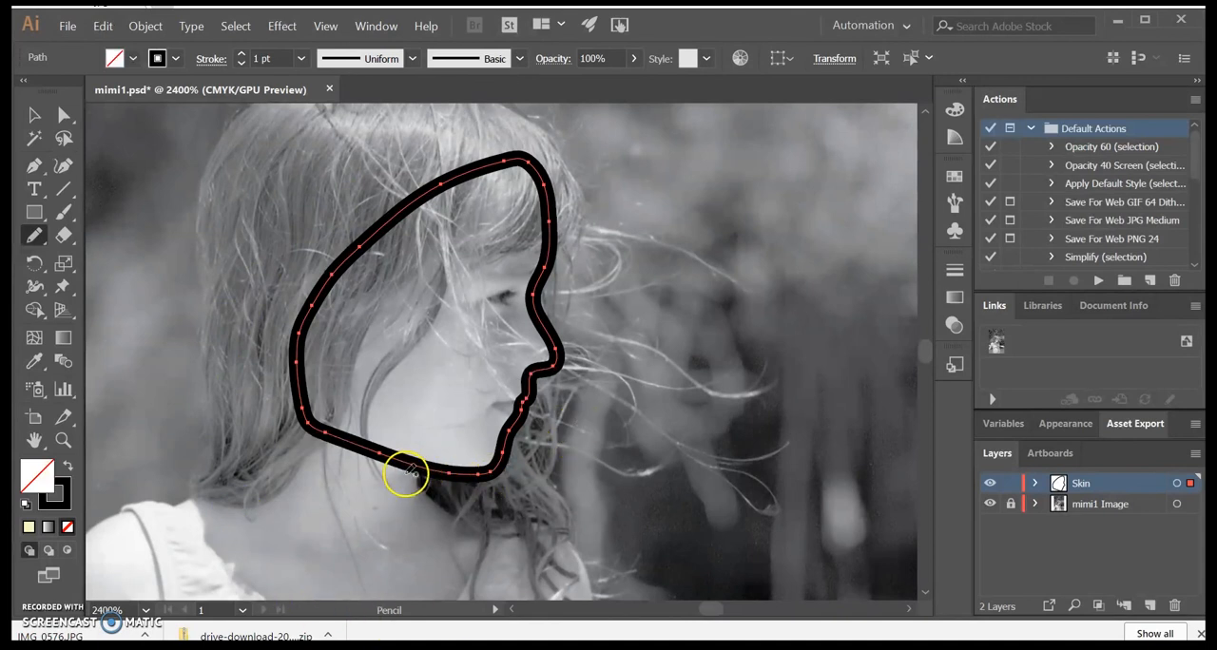
Step: Extend the face outline with the Pencil tool to include the neck and upper chest down to the neckline
scroll(404, 473, "down", 1)
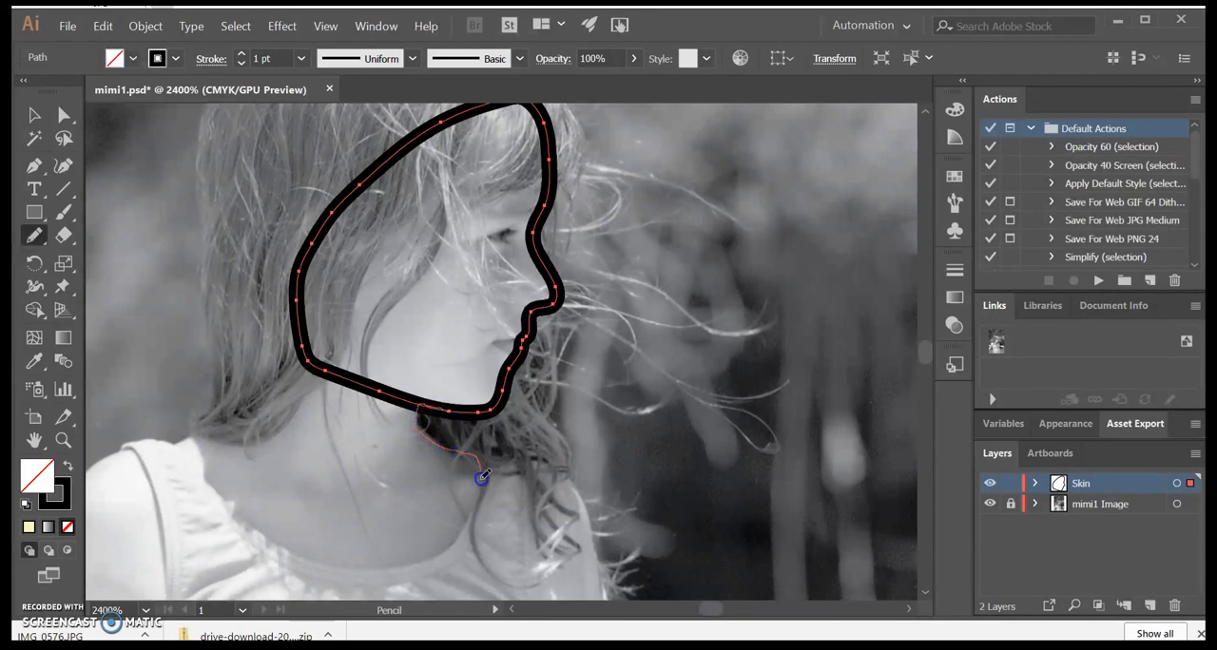
left_click_drag(455, 541, 395, 565)
left_click_drag(306, 344, 306, 346)
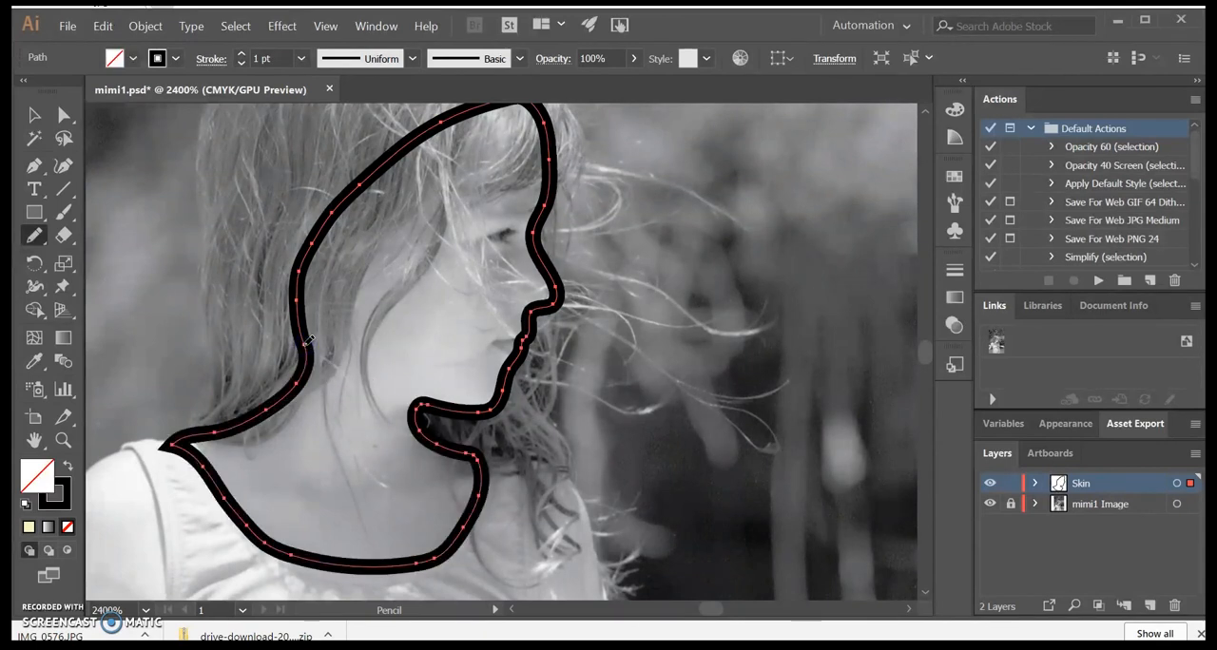
Step: Smooth the skin outline around the underside of the nose and upper lip with the Smooth tool
left_click(33, 236)
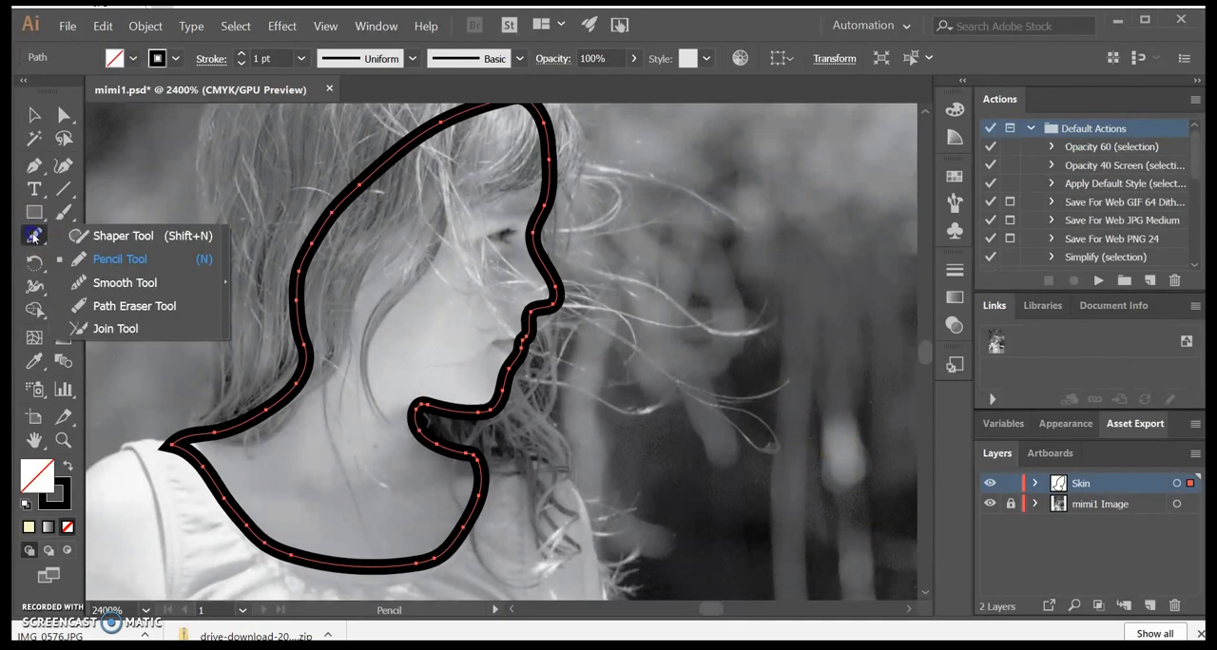
left_click(116, 282)
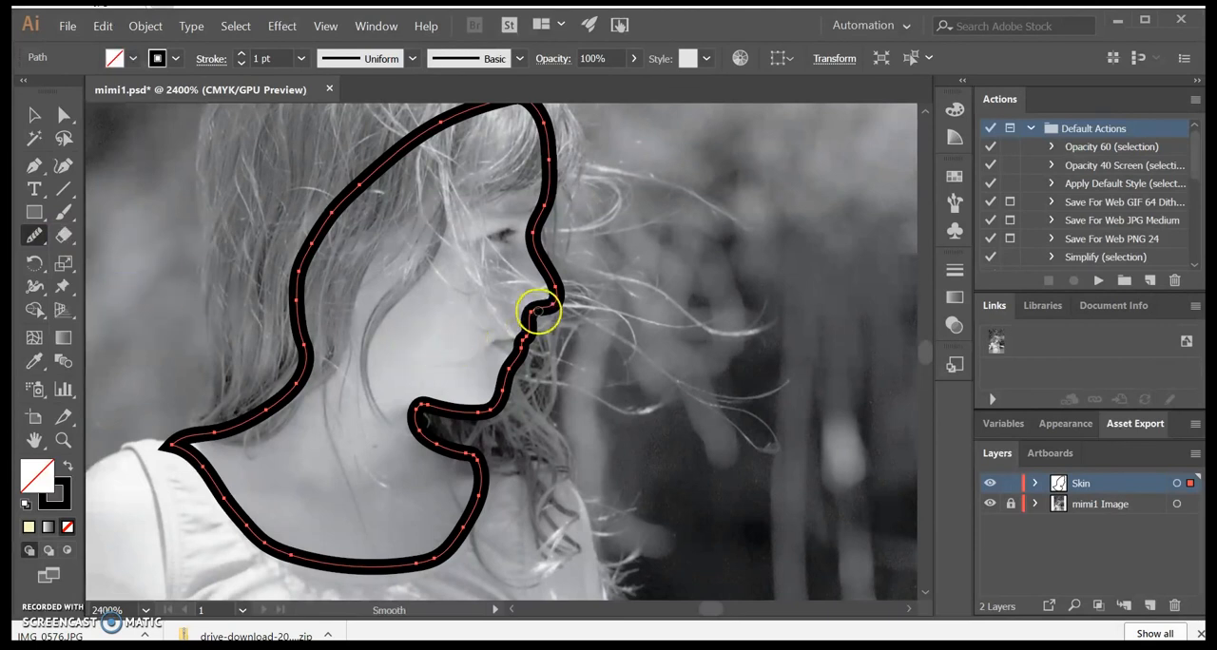
left_click_drag(532, 313, 533, 311)
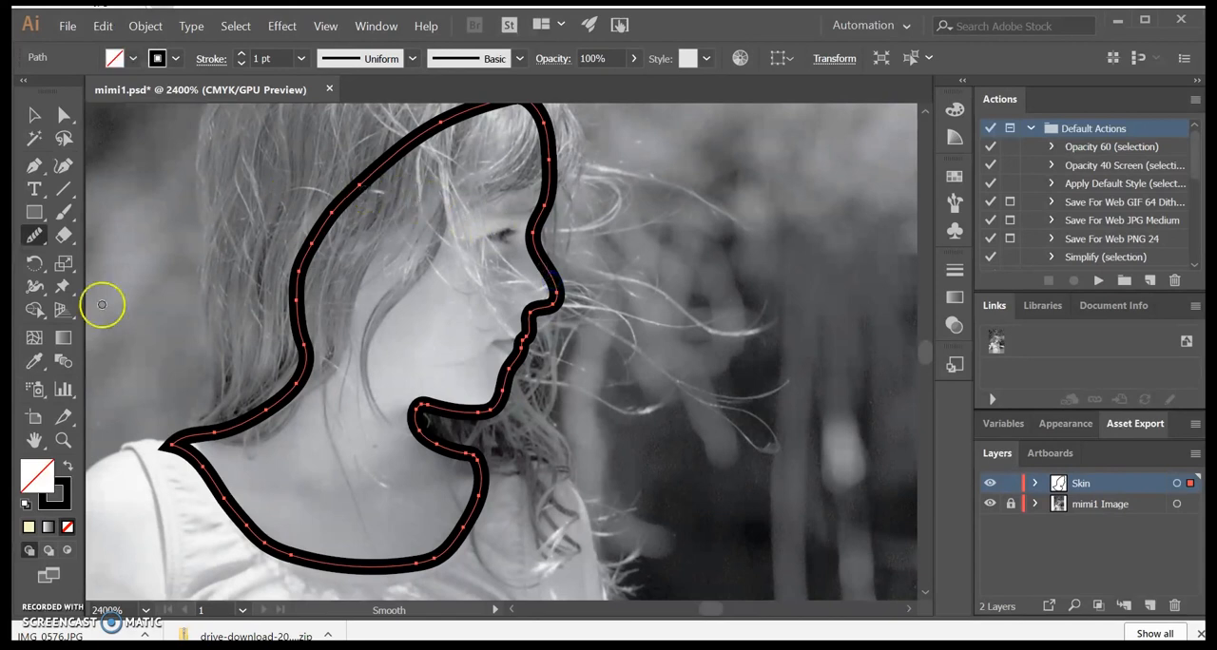
Step: Apply the pale yellow fill to the skin shape and set its stroke weight to 0.25 pt
left_click(29, 527)
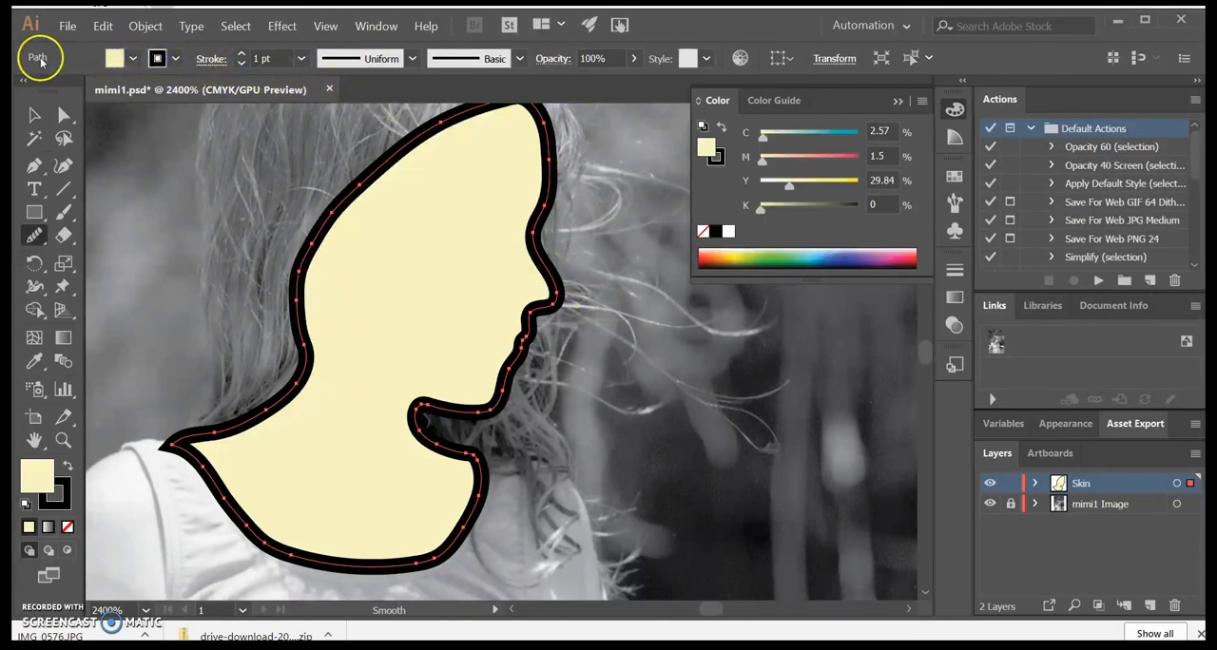
left_click(300, 58)
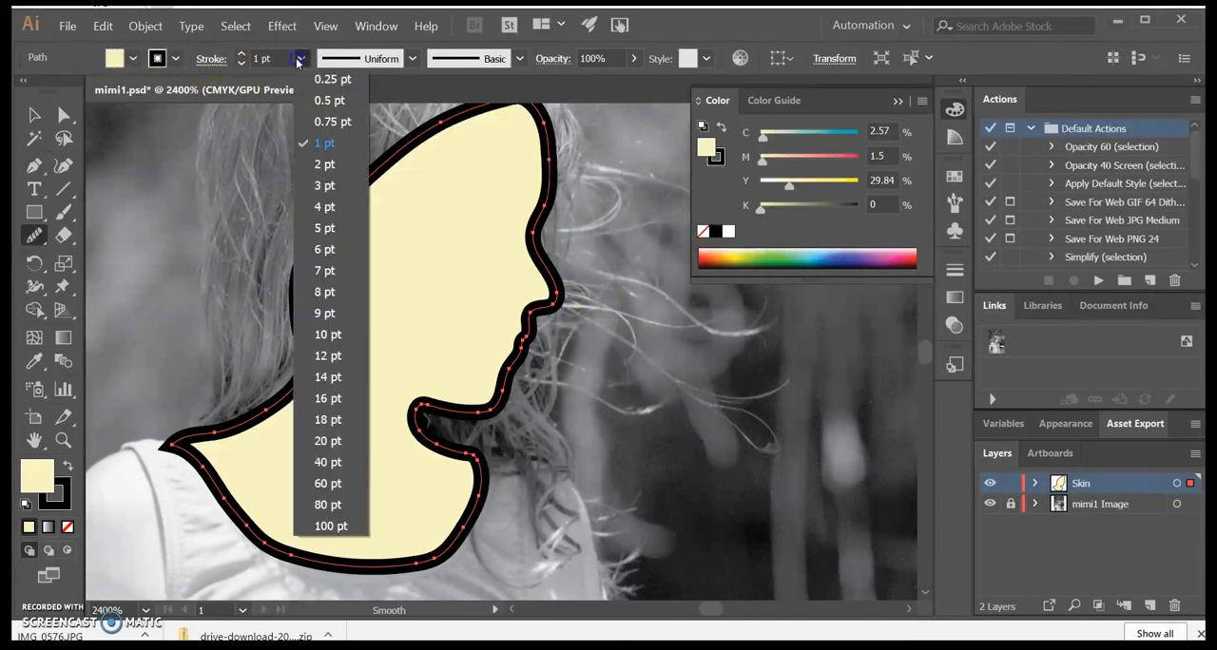
left_click(346, 80)
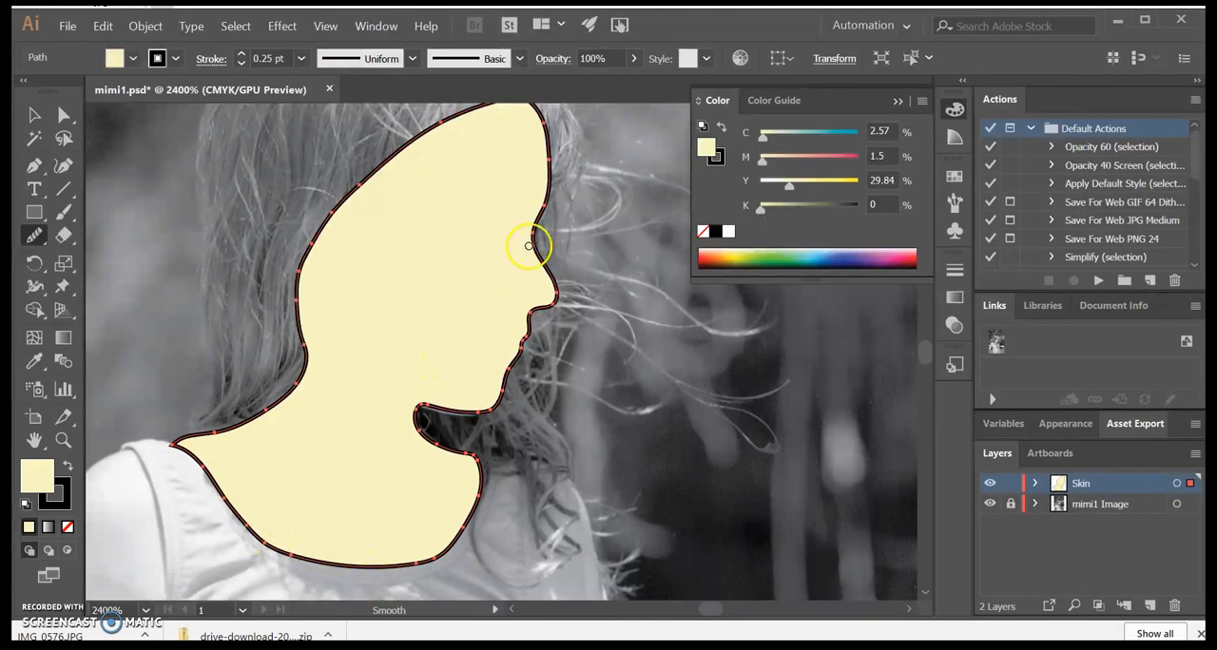
Step: Redraw the skin outline along the forehead, nose bridge and nose tip with the Pencil tool to refine the profile
left_click_drag(34, 235, 102, 235)
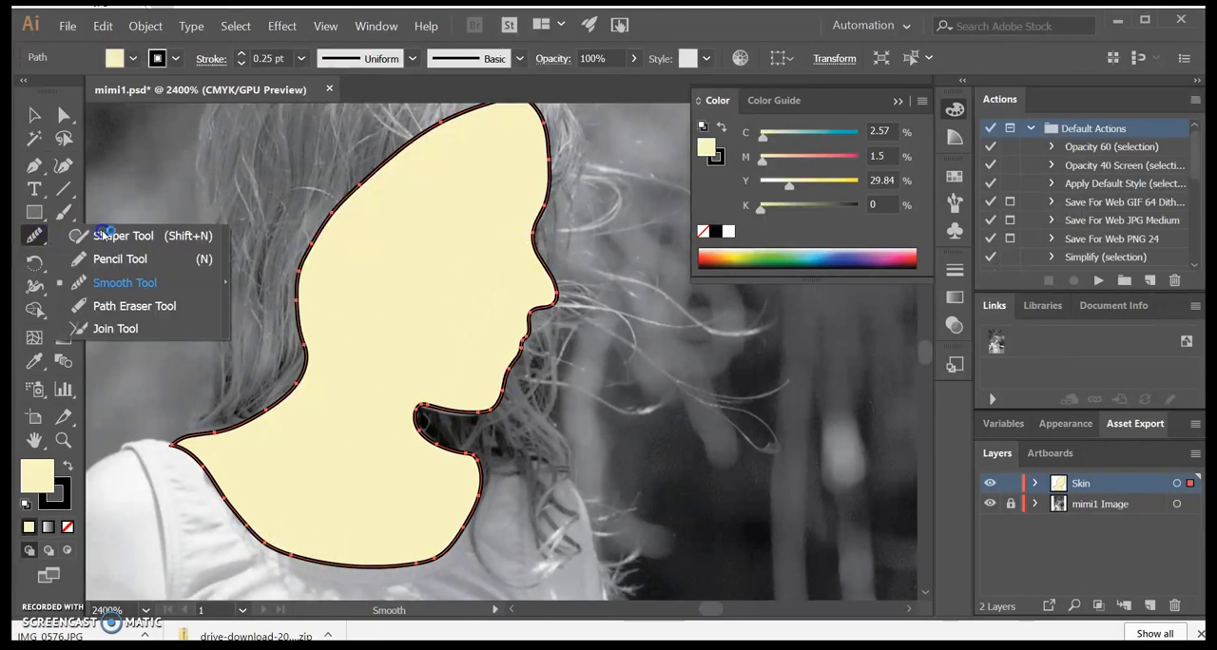
left_click(120, 259)
left_click(36, 237)
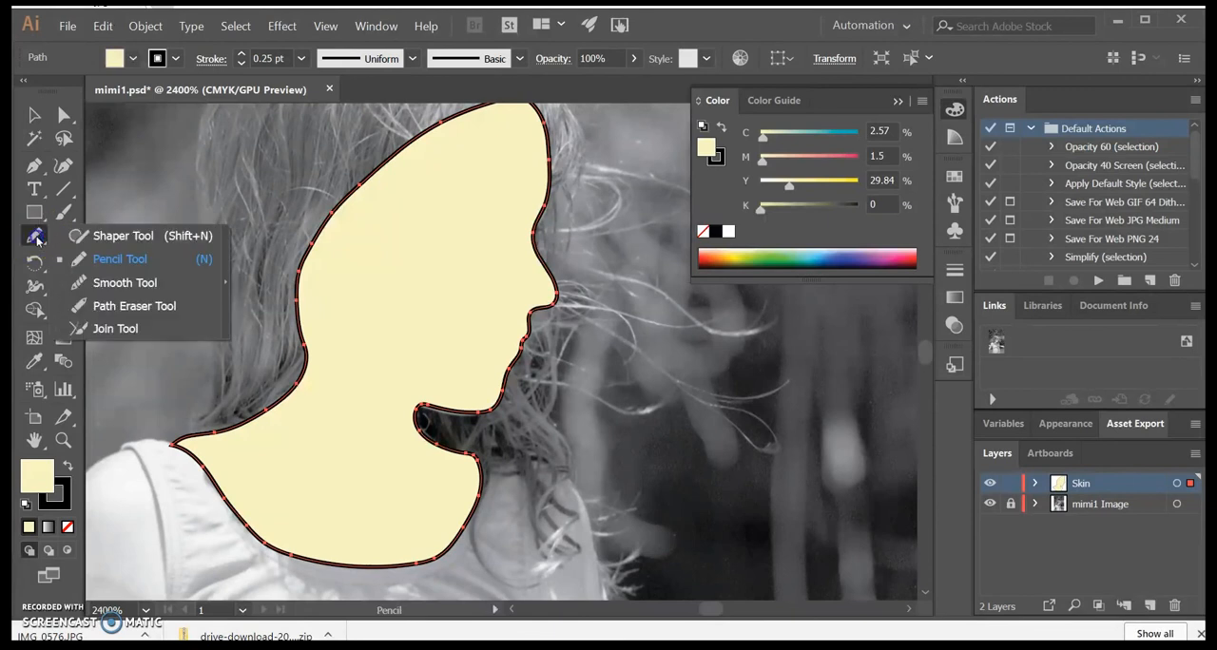
left_click(32, 242)
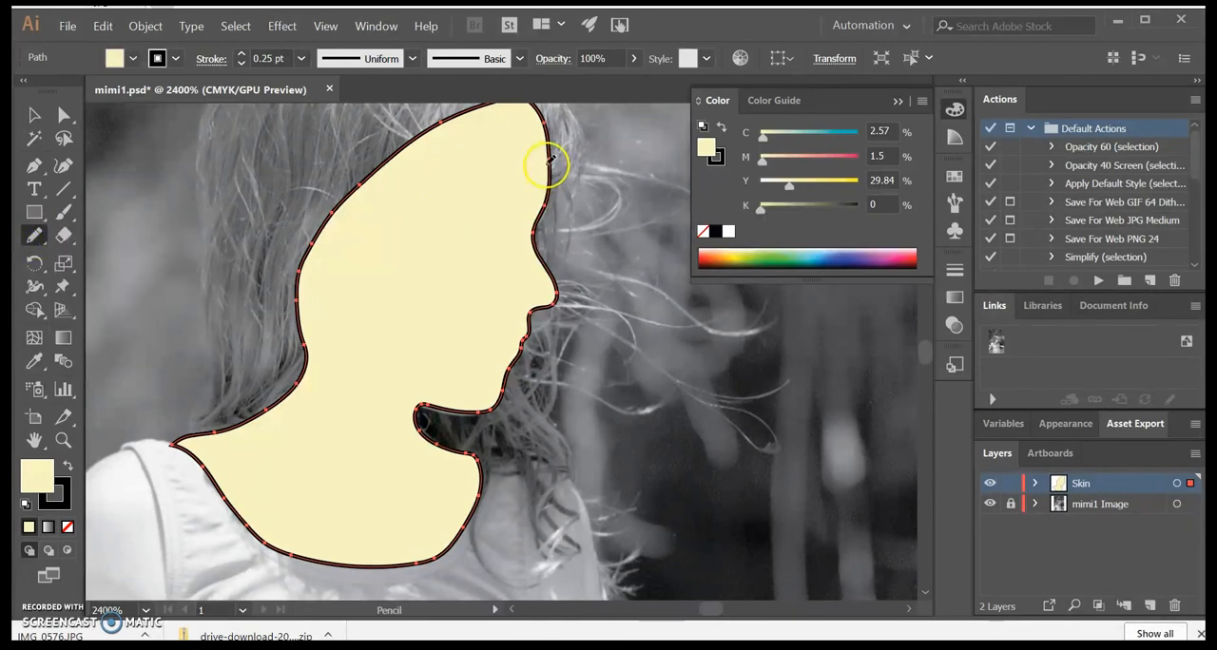
left_click_drag(550, 160, 536, 230)
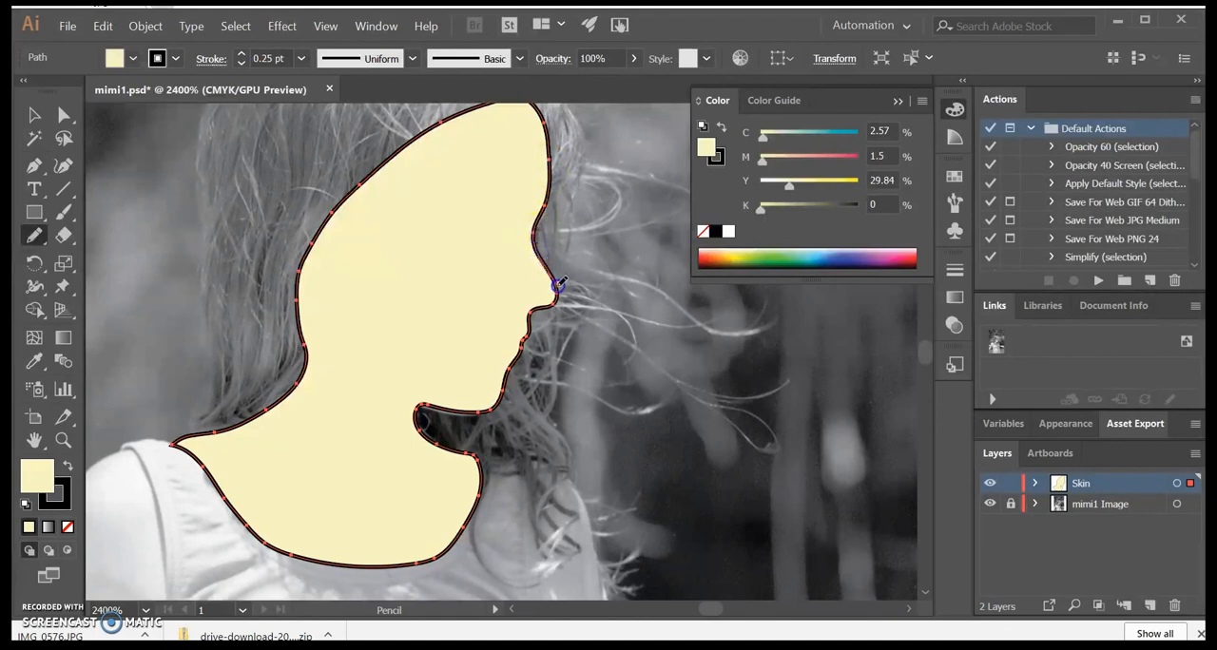
mouse_move(561, 288)
left_mouse_down()
mouse_move(551, 377)
mouse_move(589, 470)
mouse_move(552, 274)
mouse_move(494, 468)
mouse_move(532, 524)
mouse_move(567, 275)
mouse_move(550, 269)
mouse_move(483, 451)
mouse_move(538, 238)
mouse_move(535, 253)
left_mouse_up()
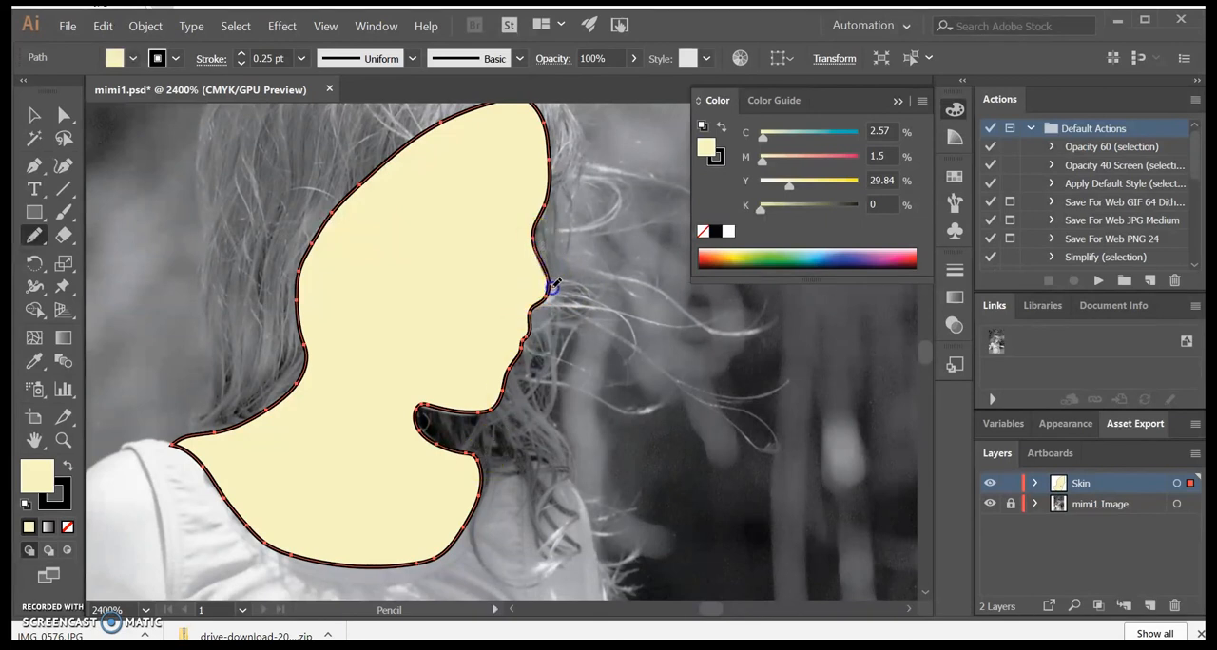
left_click_drag(531, 307, 524, 307)
Step: Extend the skin shape beyond the neckline to cover the shoulders, both arms and the torso down to the waist
left_click_drag(557, 451, 567, 458)
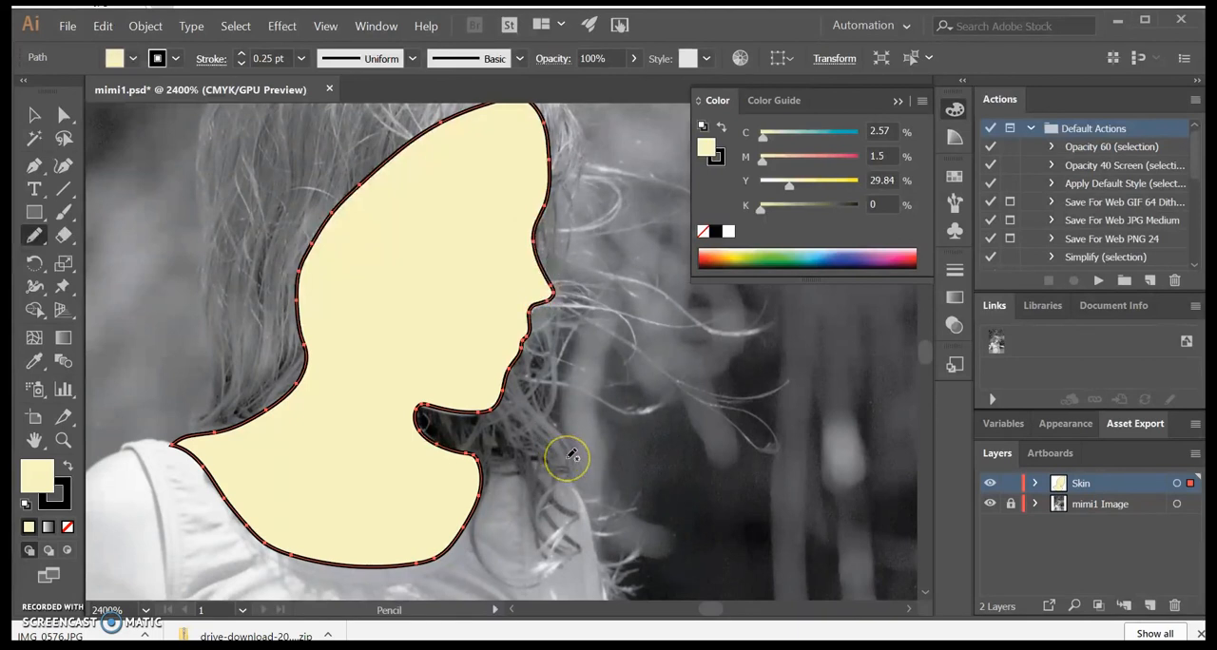
scroll(603, 403, "down", 3)
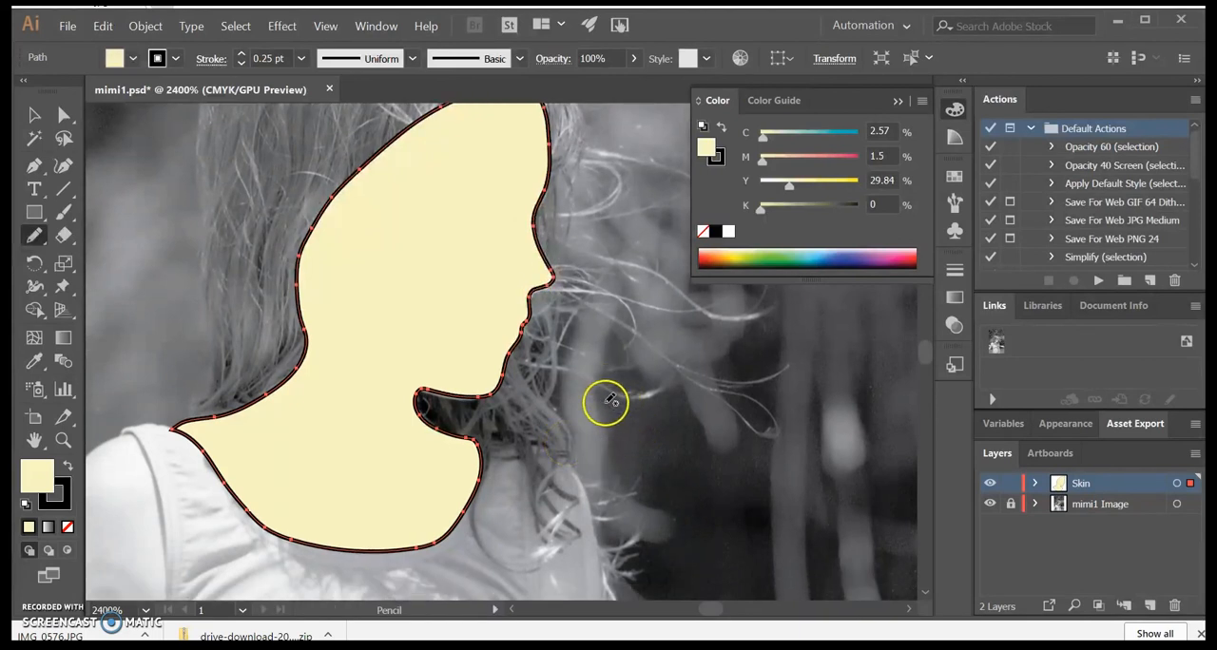
left_click(251, 448)
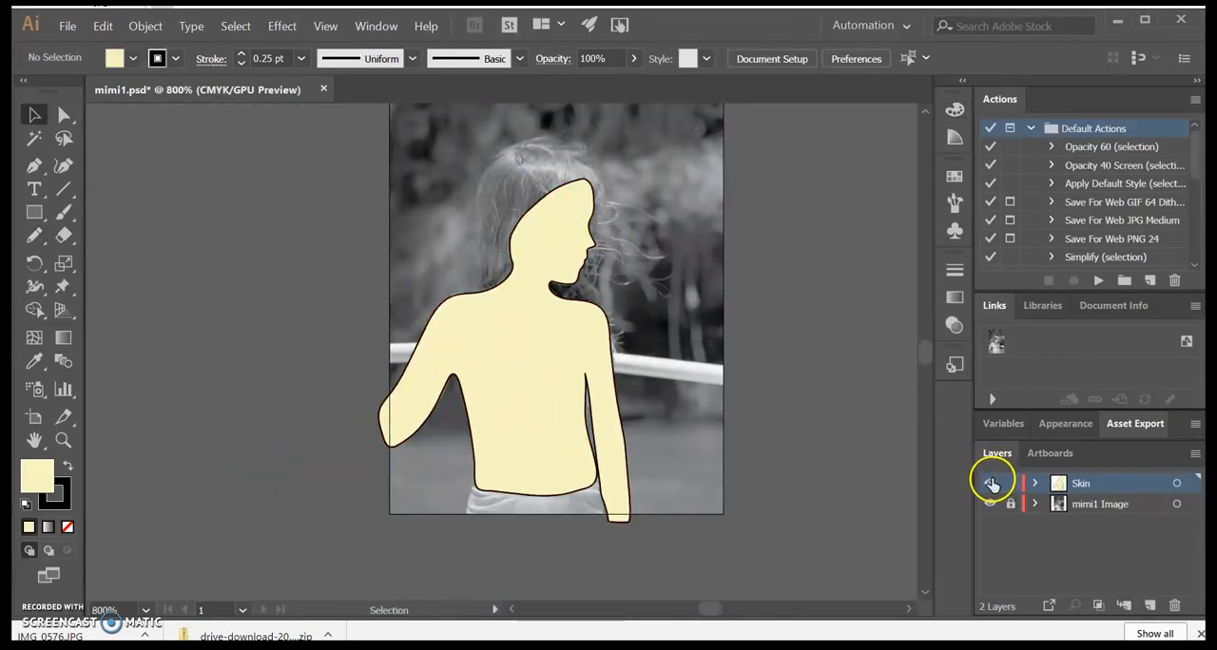
Step: Hide the Skin layer to reveal the photo and lock the layer against edits
left_click(989, 483)
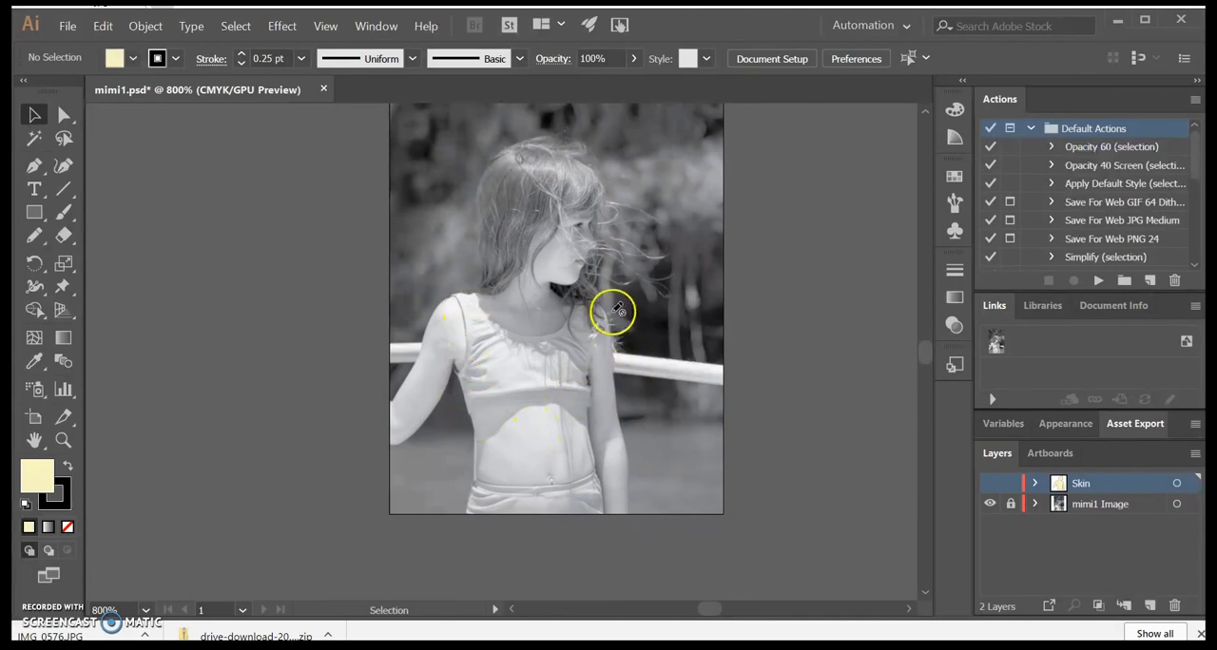
left_click(988, 483)
left_click(988, 483)
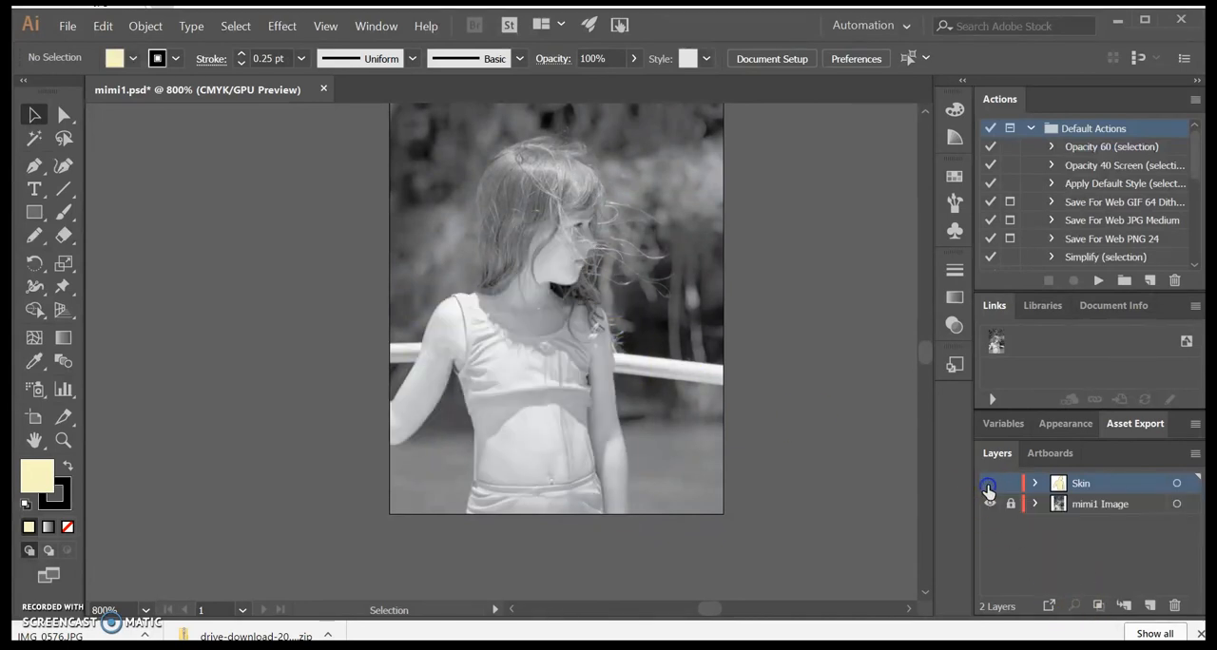
left_click(989, 484)
left_click(989, 485)
Step: Create a new layer above the Skin layer and name it Clothing
left_click(1151, 605)
double_click(1057, 483)
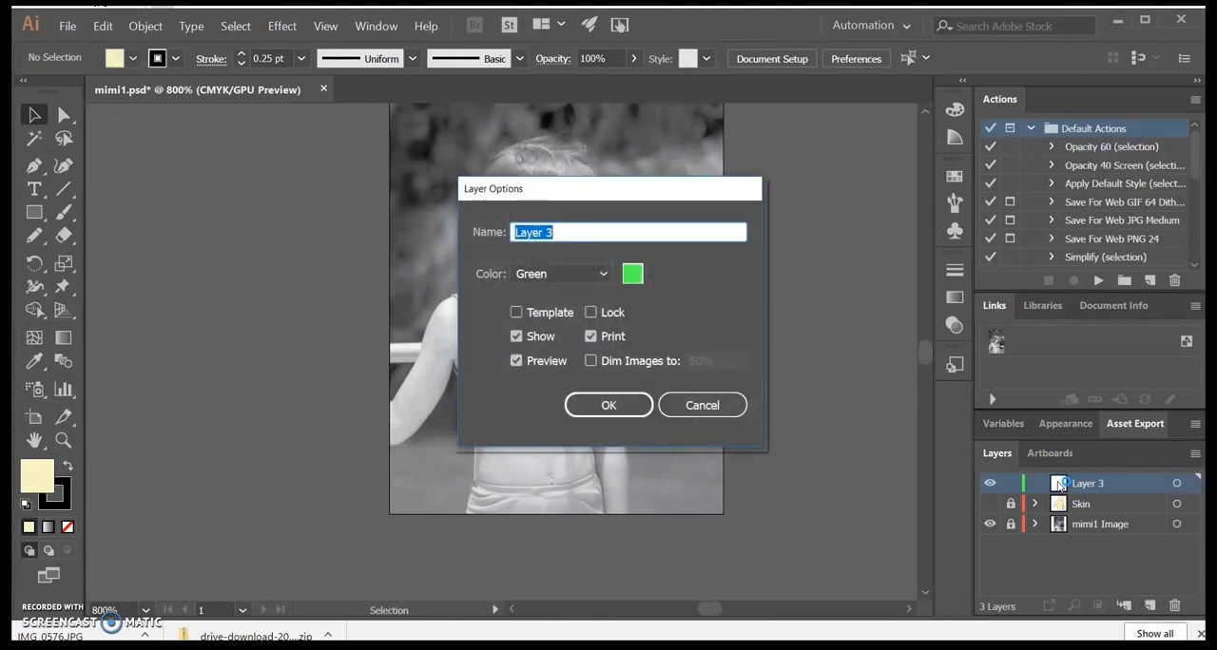
left_click(700, 406)
double_click(1094, 486)
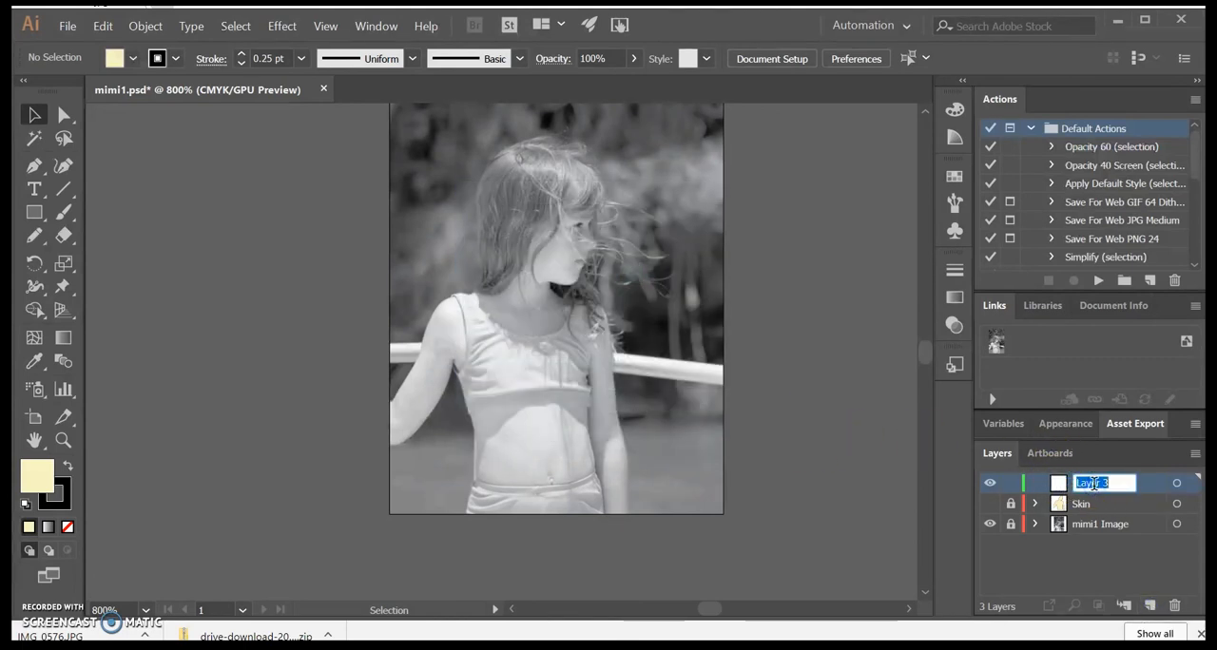
type("Clothing")
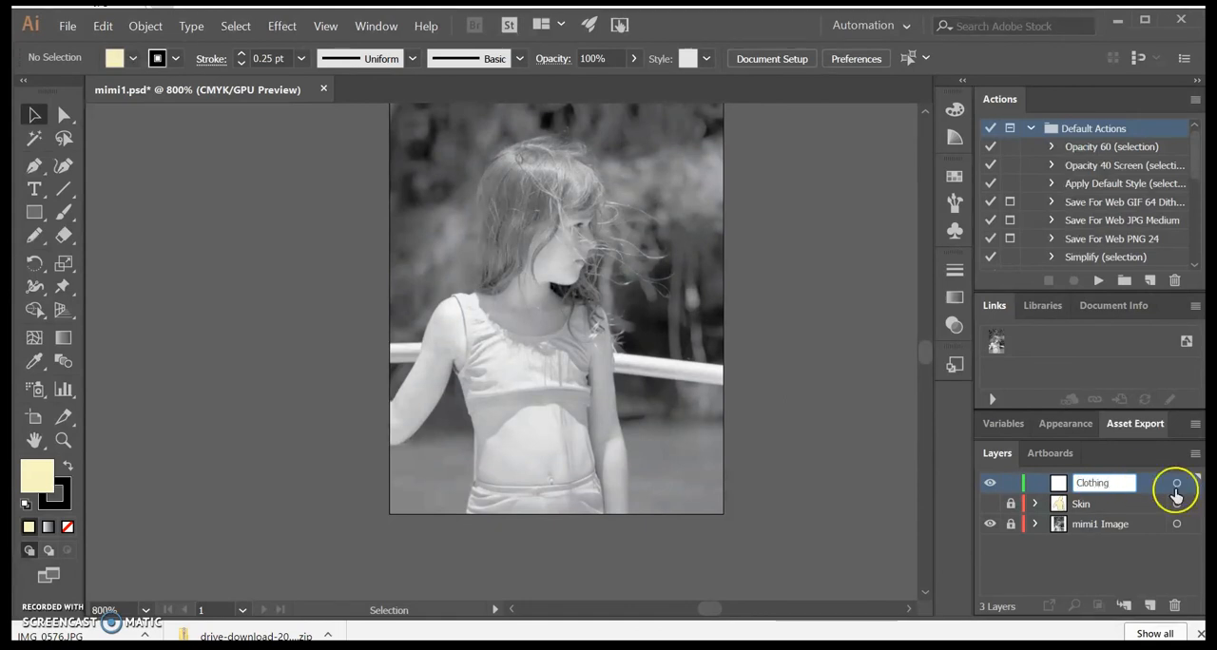
left_click(1061, 567)
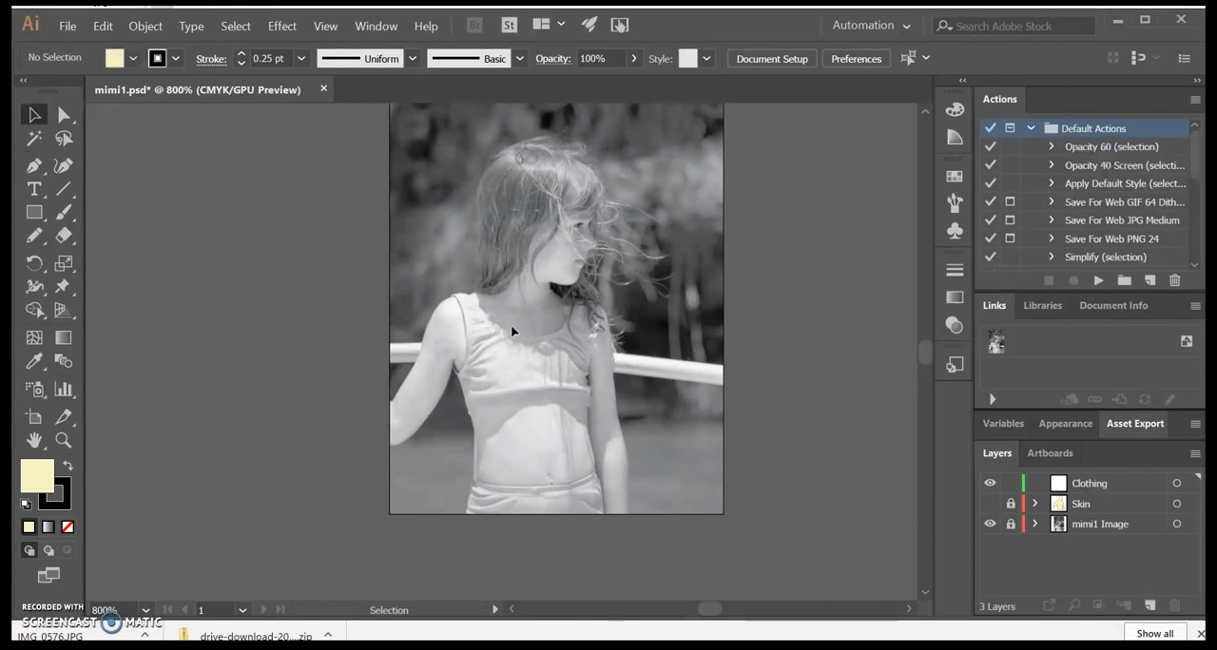
Step: Set the fill colour to blue 49BBCE for drawing the girl's top with the Pencil tool
scroll(512, 330, "up", 2)
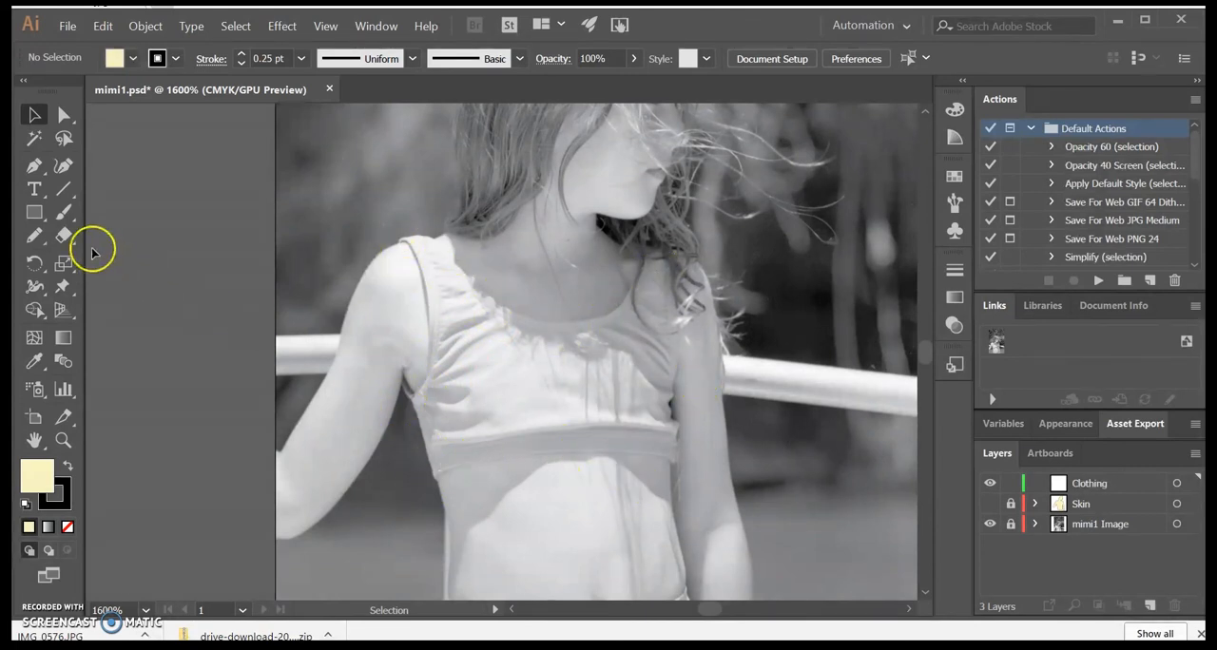
left_click(34, 235)
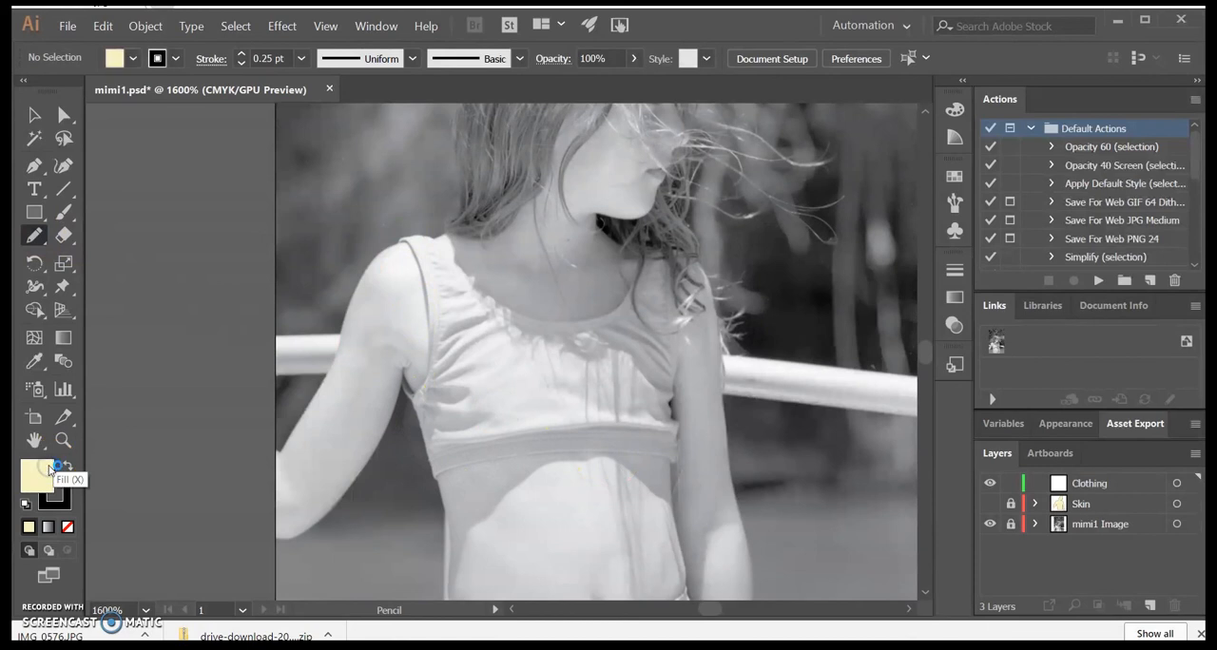
double_click(38, 475)
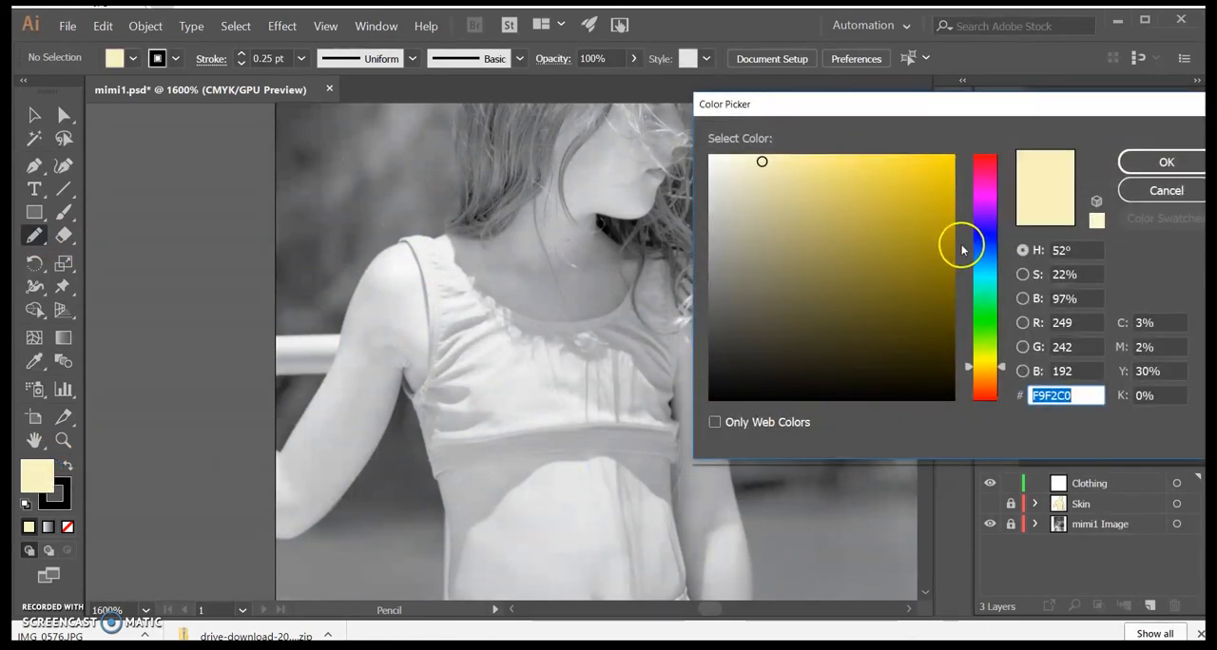
left_click(984, 272)
left_click(865, 198)
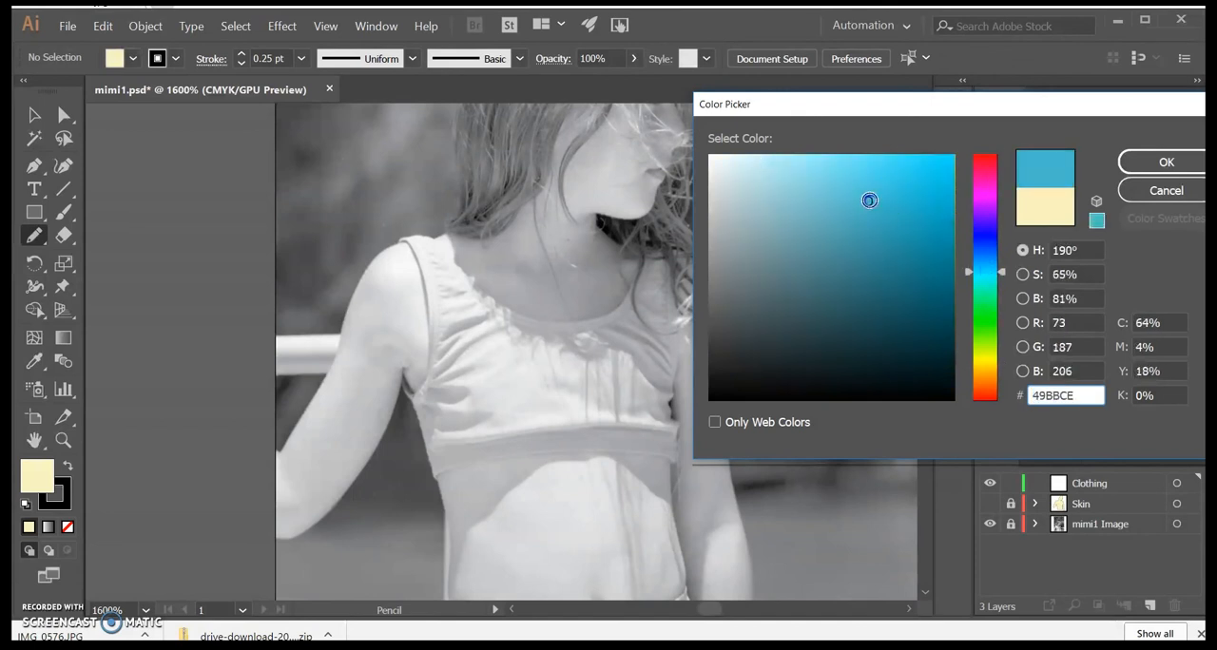
left_click(1165, 160)
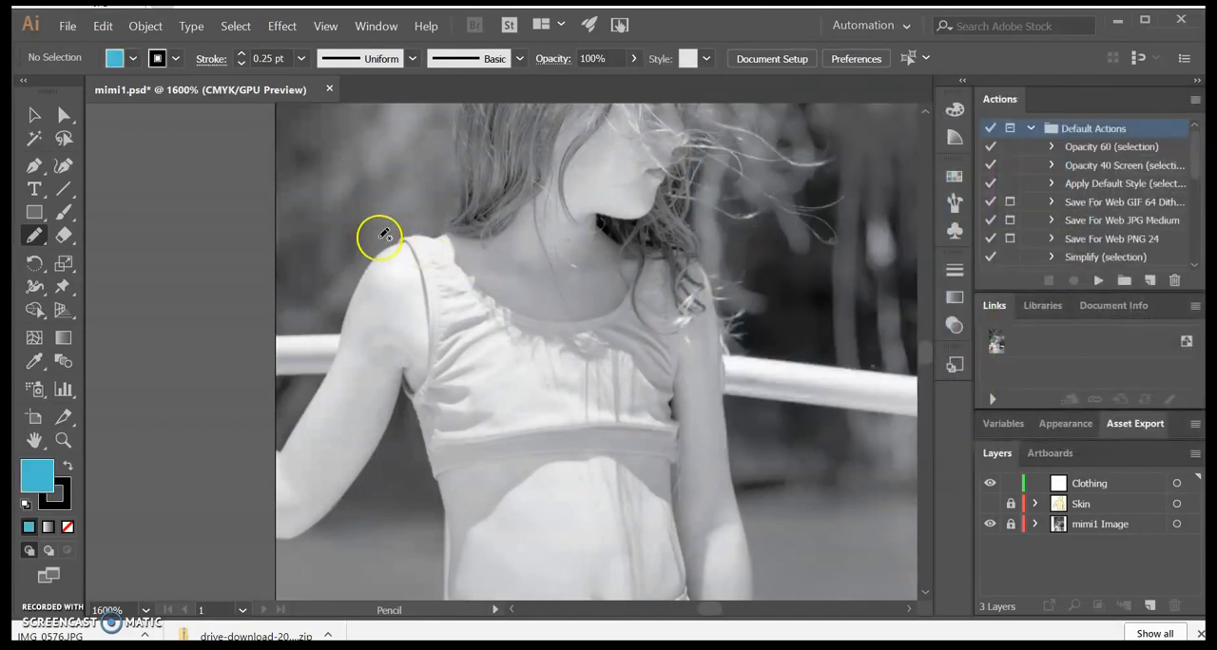
Step: Trace the girl's top as a closed Pencil path on the Clothing layer, following the neckline, straps, sides, hem and armhole
mouse_move(399, 242)
left_mouse_down()
mouse_move(408, 234)
mouse_move(484, 289)
left_mouse_up()
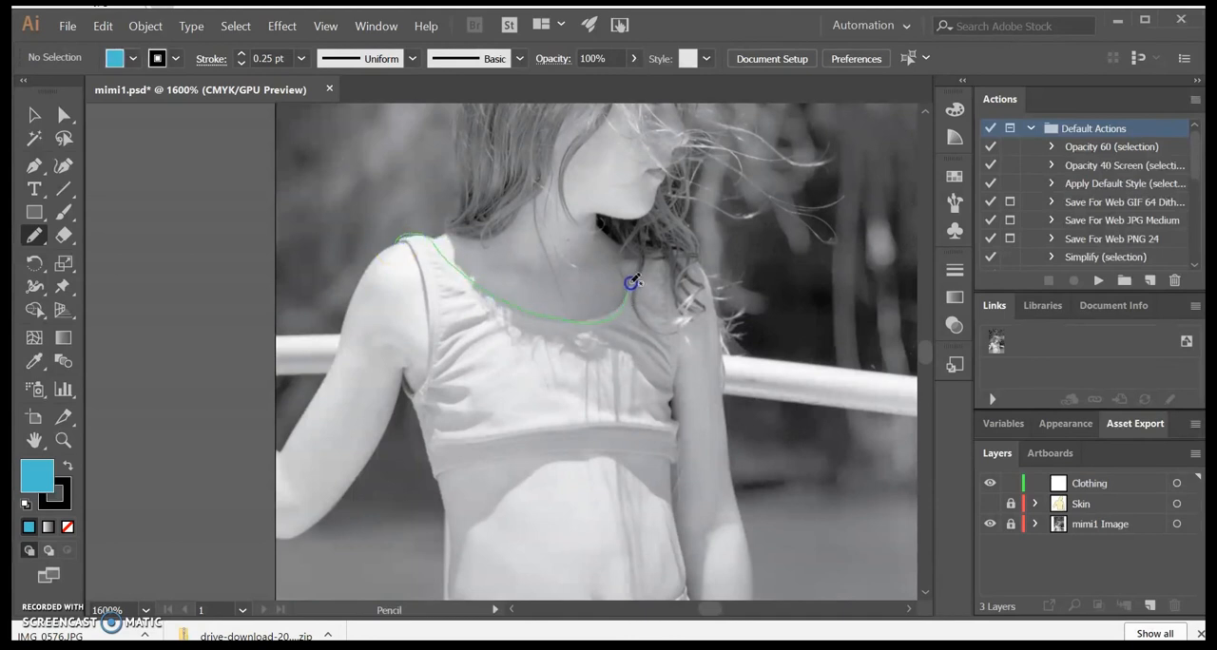
mouse_move(660, 241)
left_mouse_down()
mouse_move(683, 313)
mouse_move(675, 380)
left_mouse_up()
left_click_drag(397, 241, 399, 239)
left_click(403, 239)
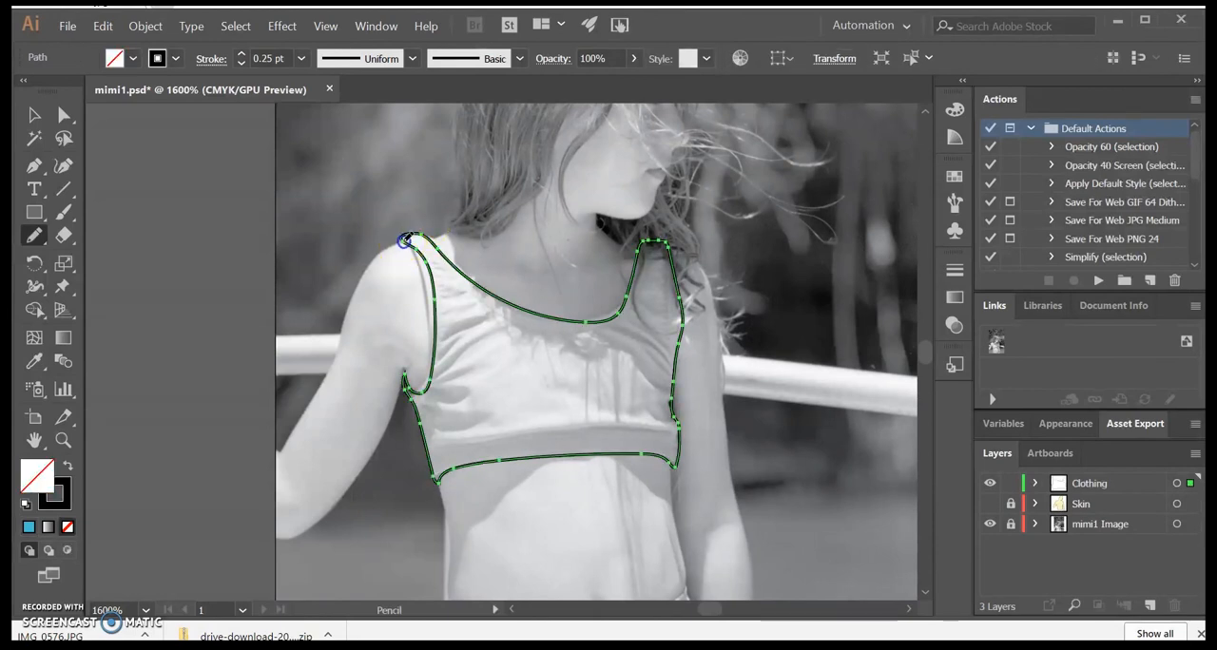
Step: Redraw the armhole edge beside the raised arm and the neckline curve of the top with the Pencil tool
left_click_drag(411, 251, 419, 273)
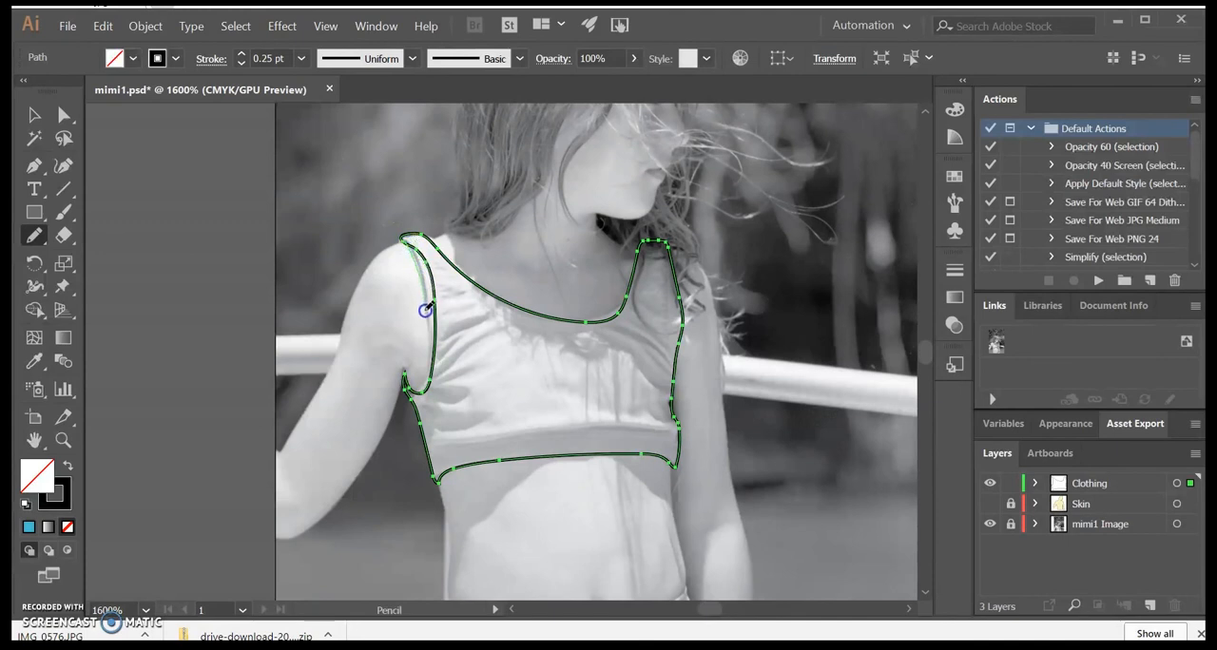
left_click_drag(429, 378, 427, 382)
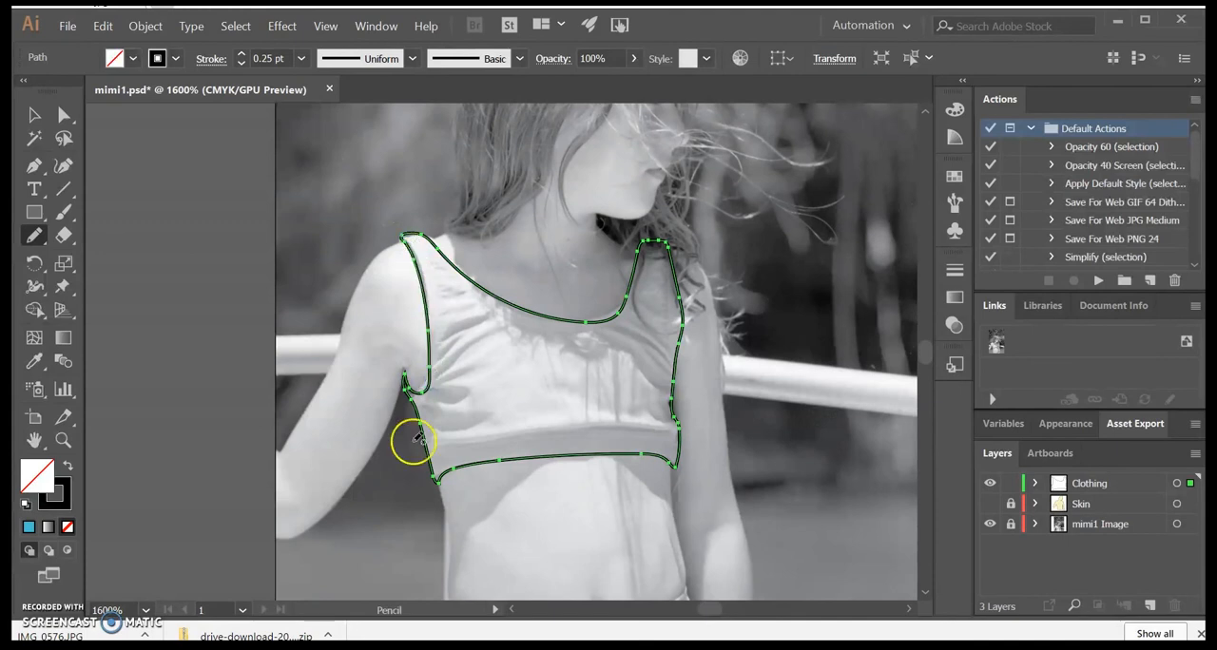
mouse_move(666, 271)
left_mouse_down()
mouse_move(650, 261)
mouse_move(617, 300)
mouse_move(473, 280)
left_mouse_up()
left_click_drag(640, 249, 635, 278)
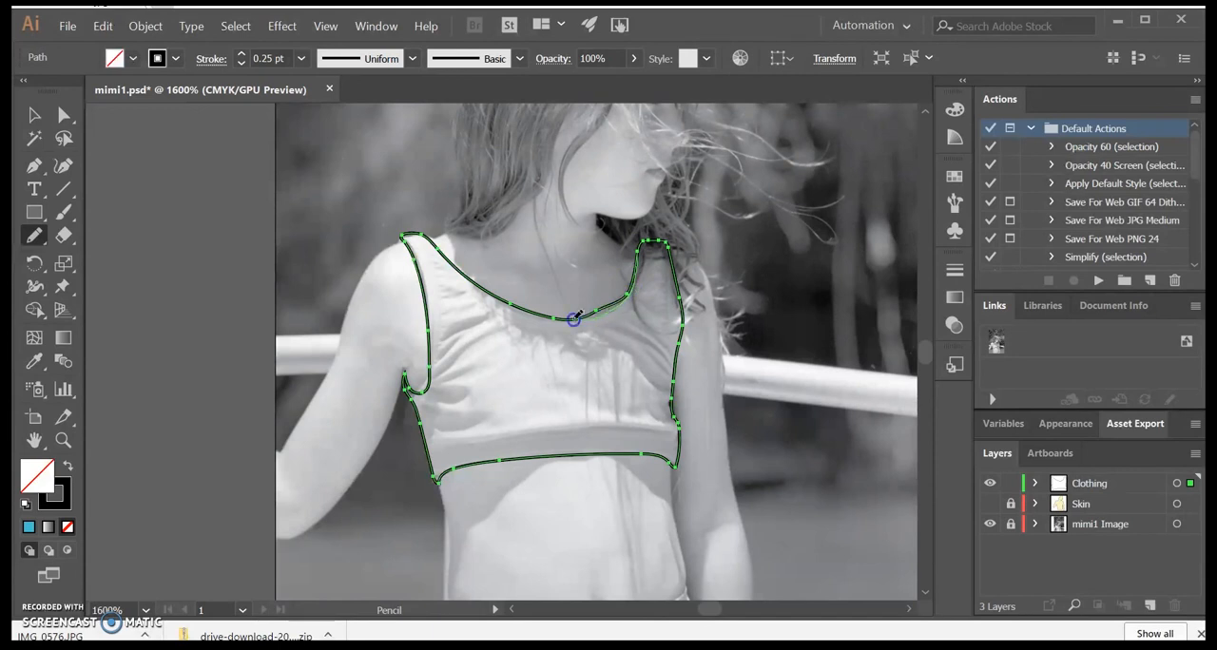
left_click_drag(554, 318, 557, 318)
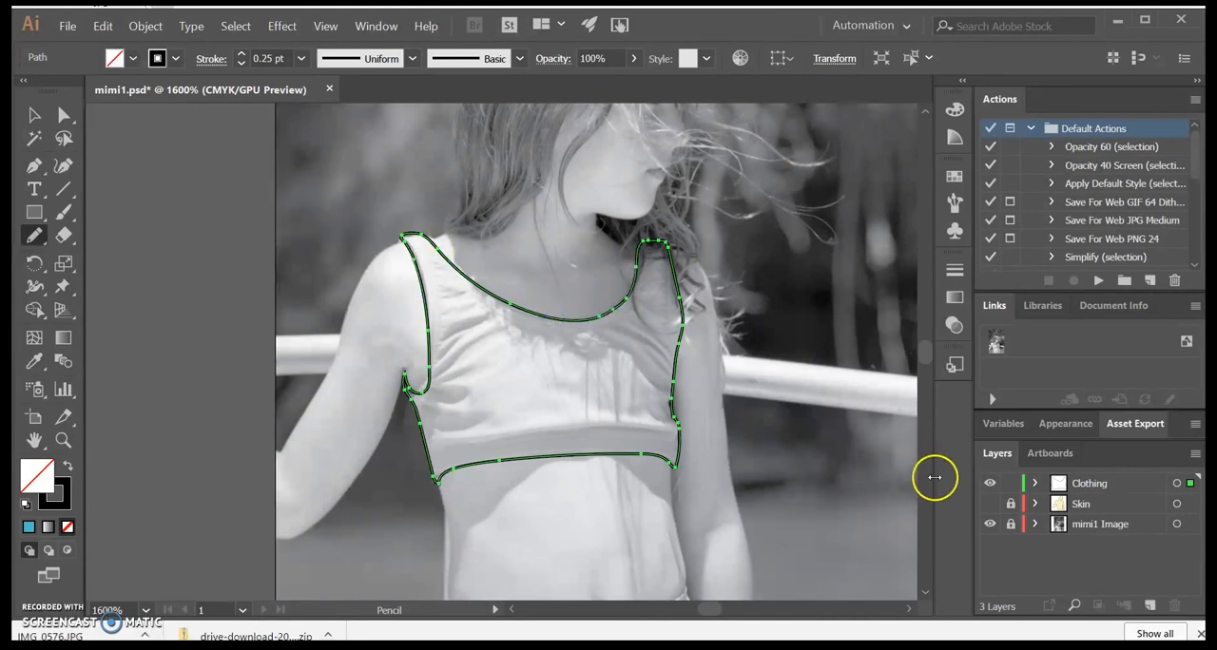
Step: Apply the blue fill to the traced top and make the Skin layer visible beneath it
left_click(30, 526)
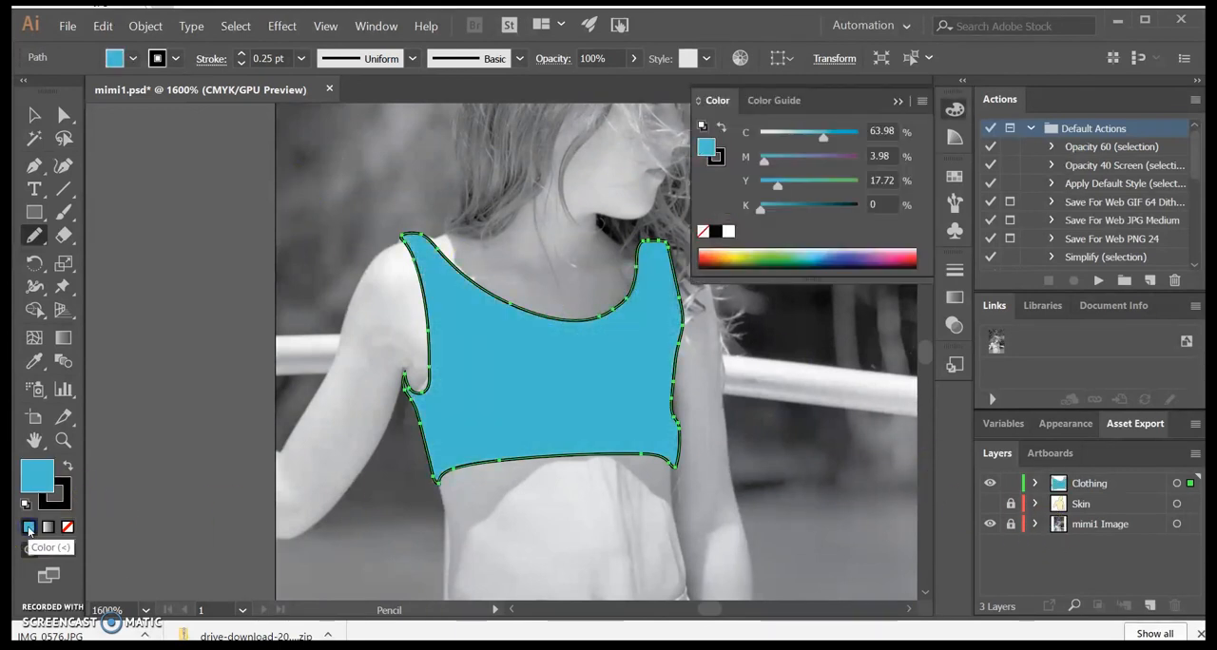
left_click(989, 503)
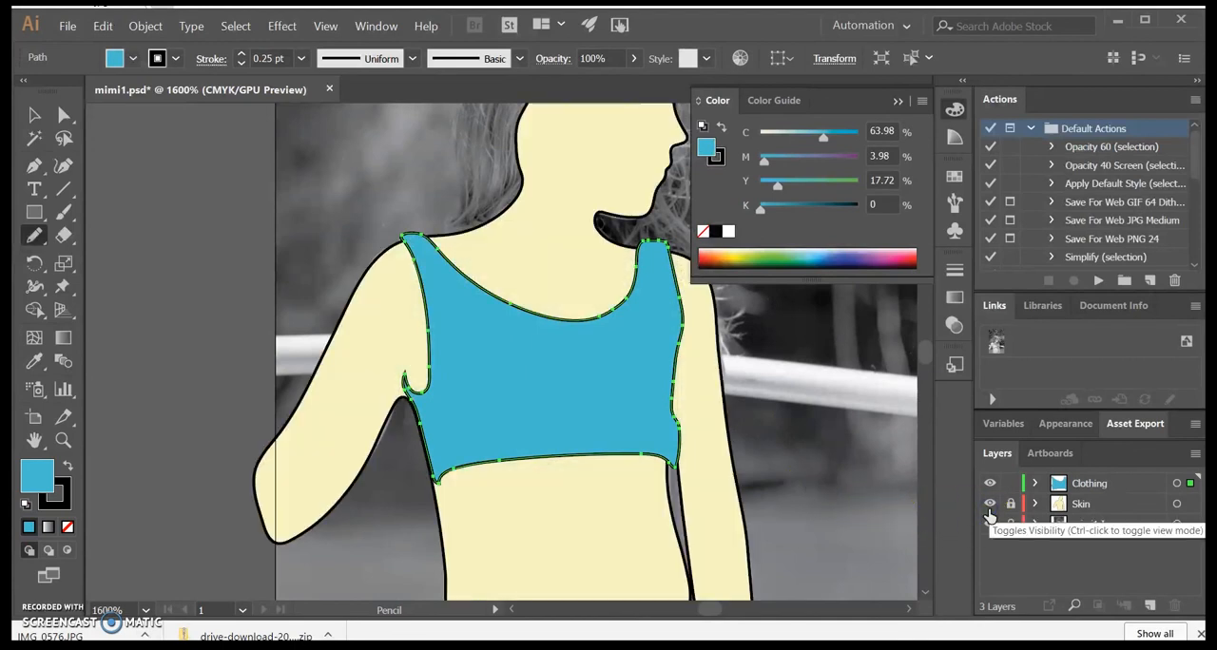
left_click(990, 506)
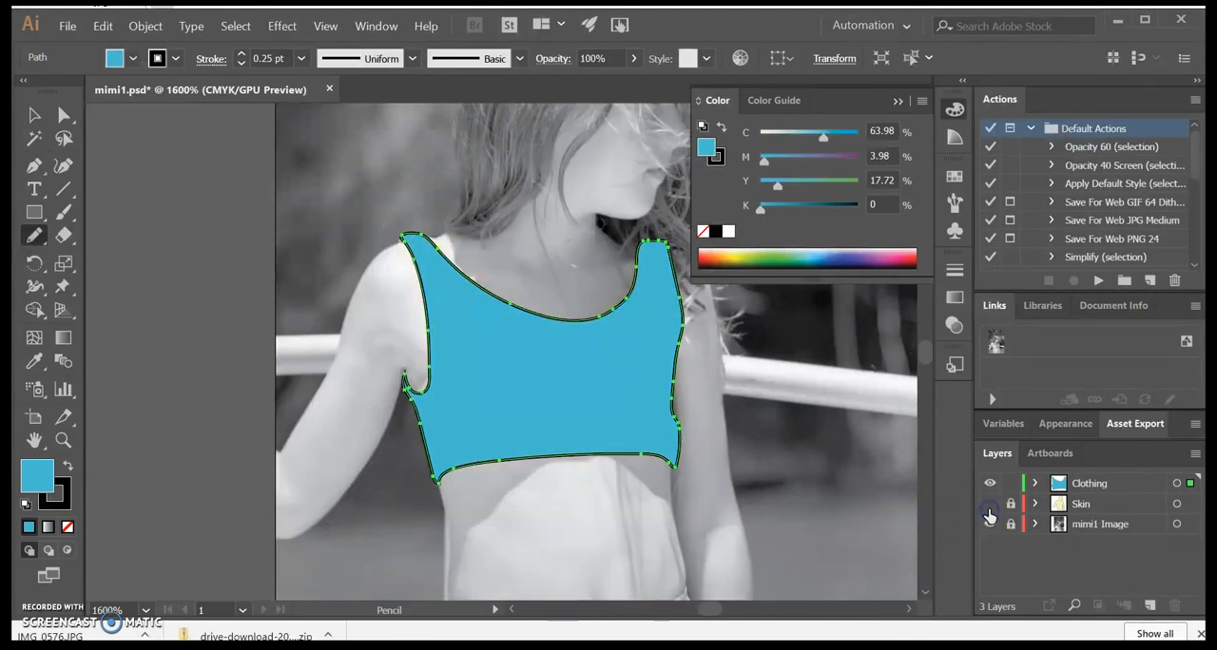
left_click(989, 504)
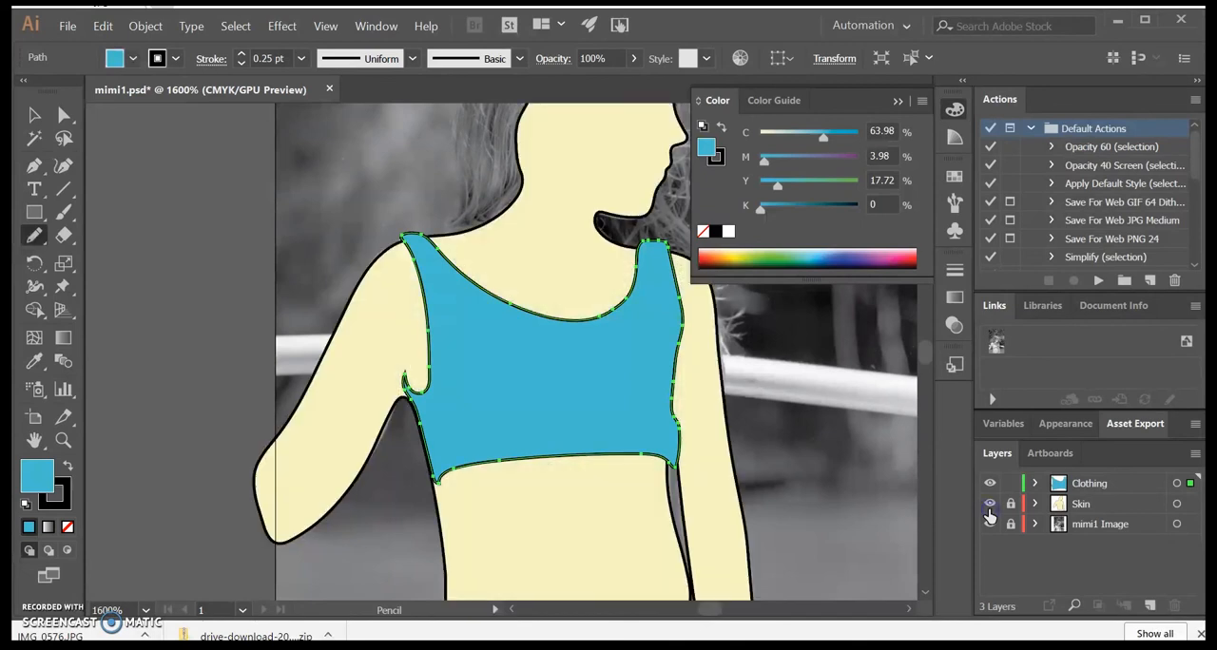
Step: Lock the Clothing layer, unlock the Skin layer and select the girl's skin shape
left_click(1085, 505)
left_click(34, 115)
left_click(158, 397)
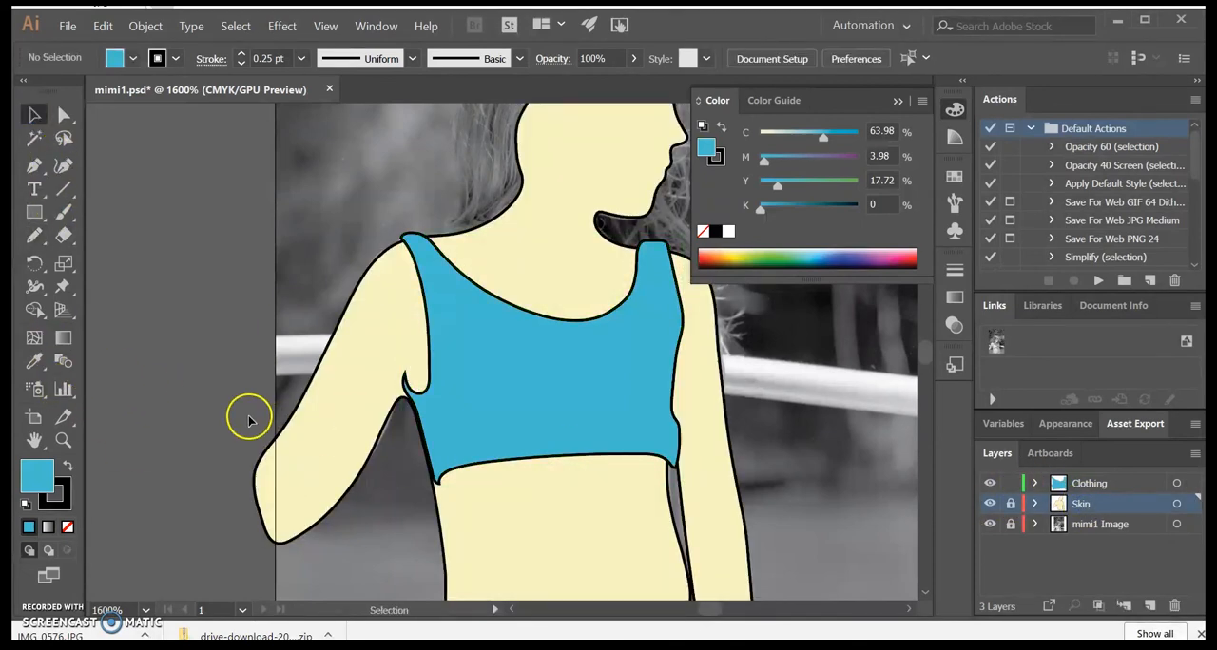
left_click(1013, 505)
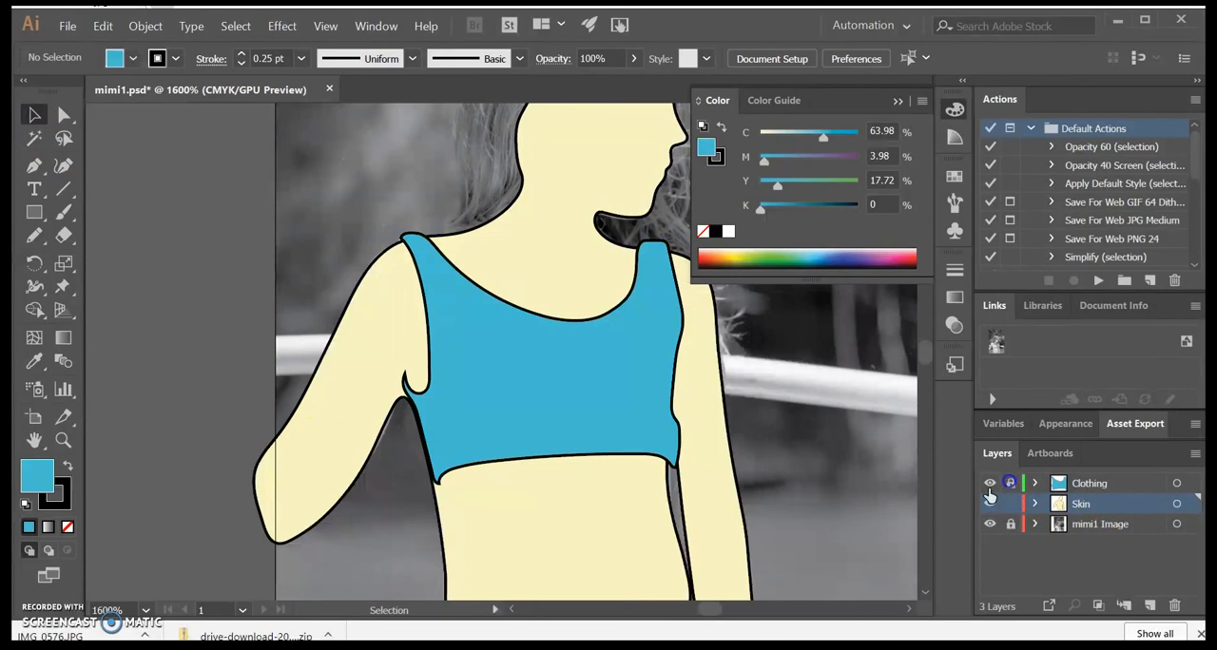
left_click(361, 437)
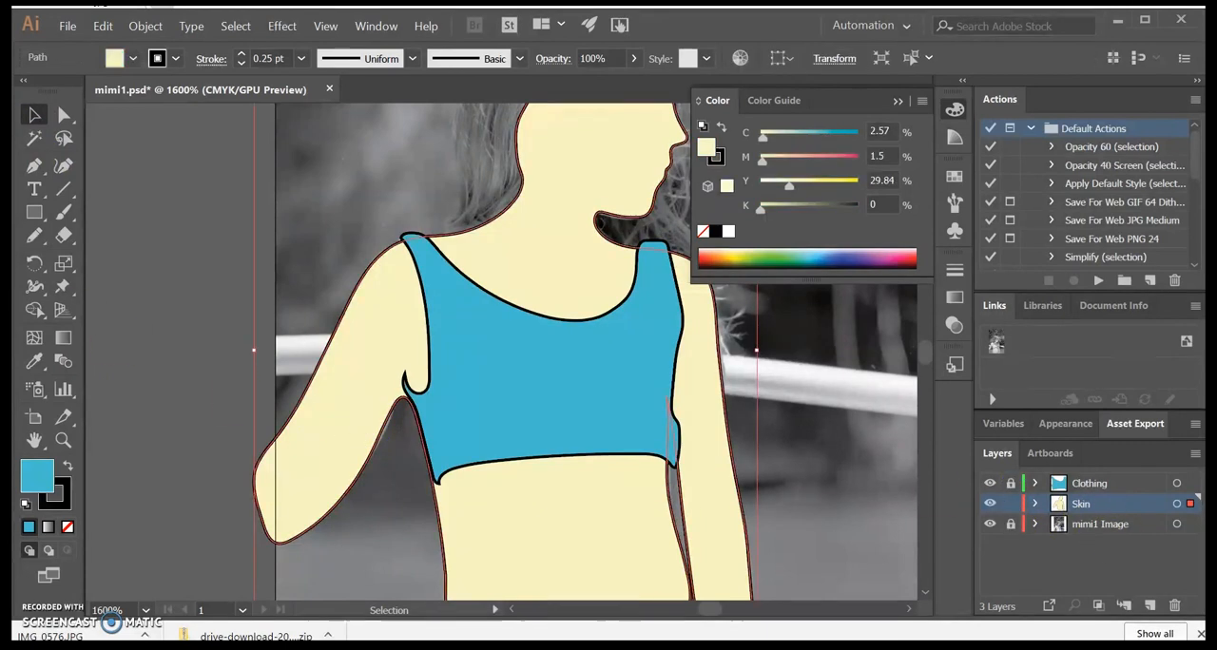
Step: Redraw the skin shape's outline around the raised arm's underarm with the Pencil tool, closing the gap at the top's armhole
left_click(34, 235)
left_click_drag(361, 472, 368, 470)
key("ctrl+z")
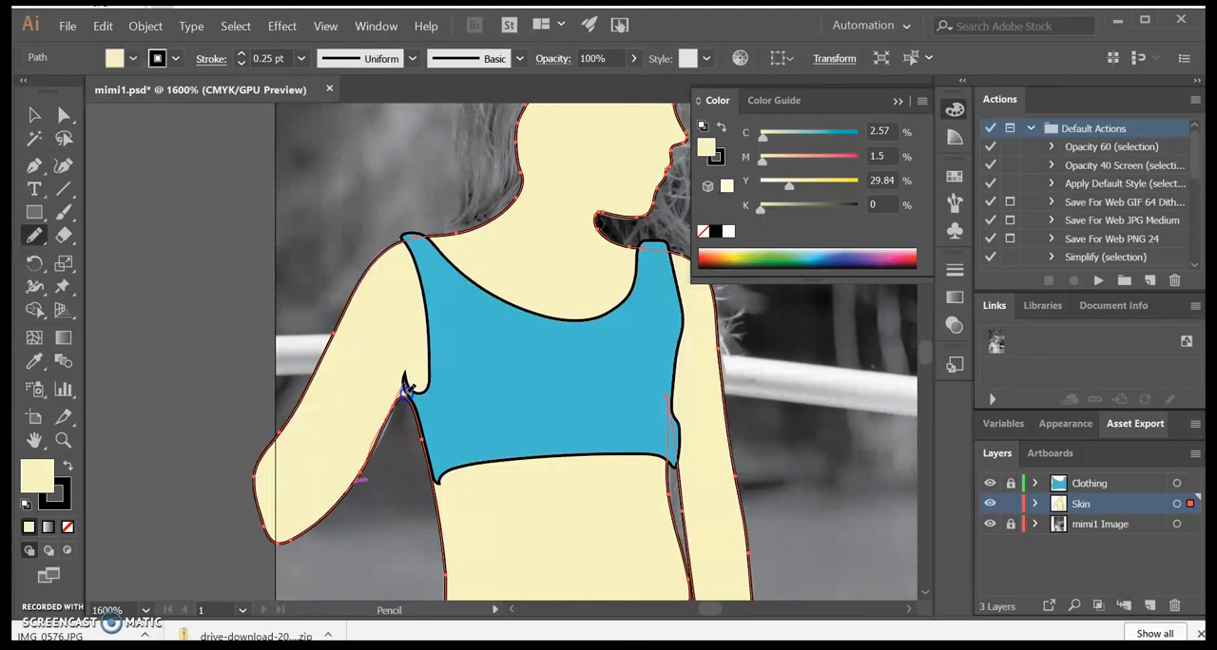
left_click_drag(415, 406, 419, 415)
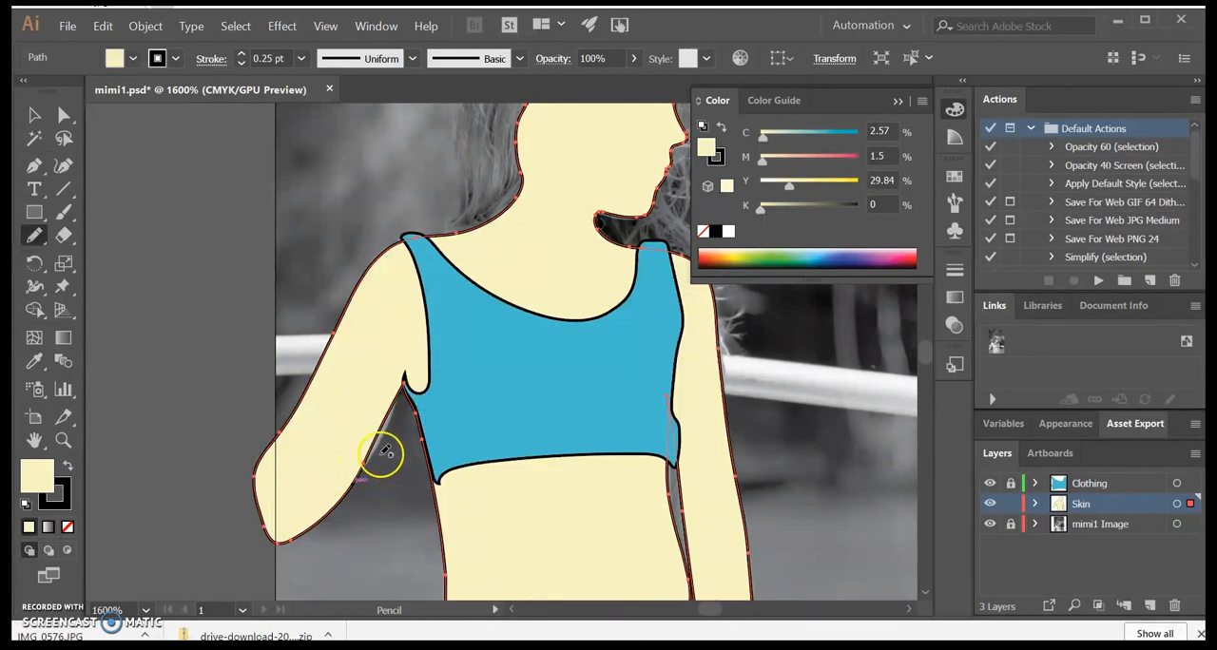
left_click_drag(423, 440, 420, 423)
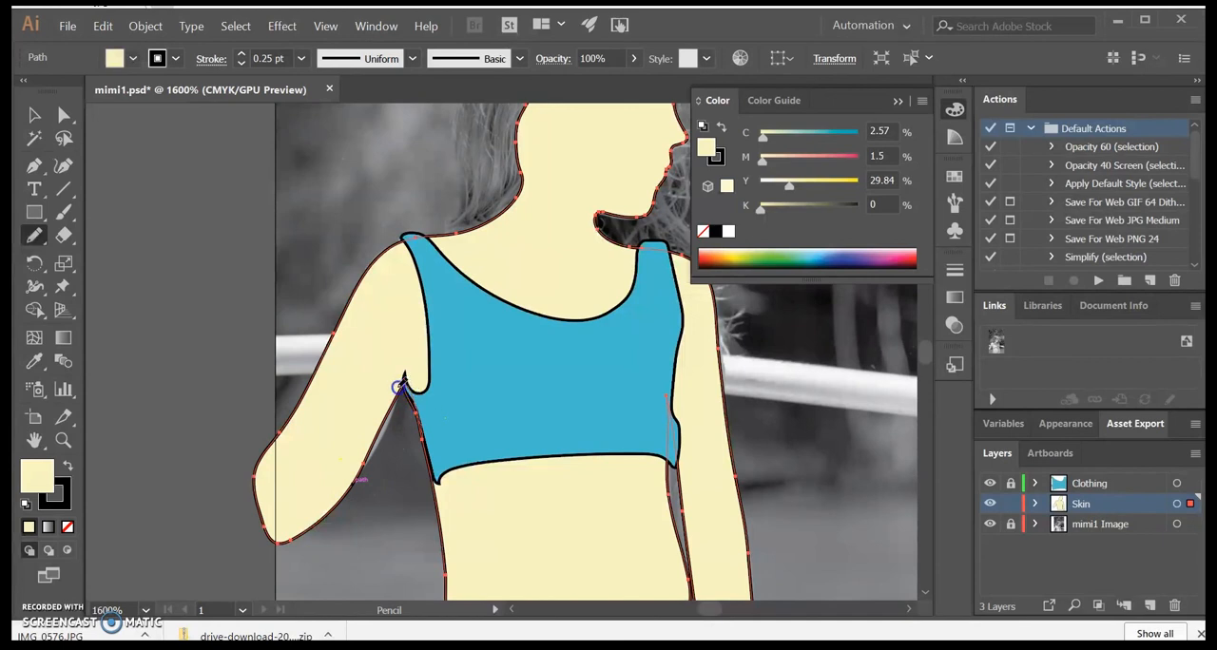
left_click_drag(365, 462, 361, 466)
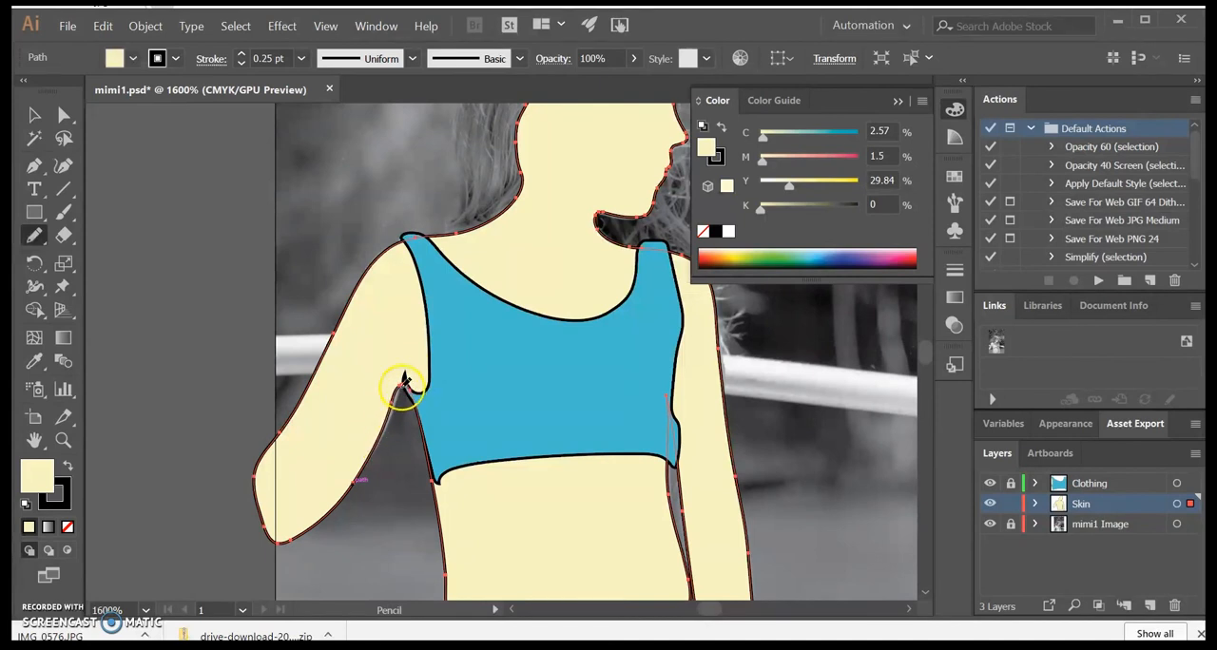
left_click_drag(377, 440, 361, 483)
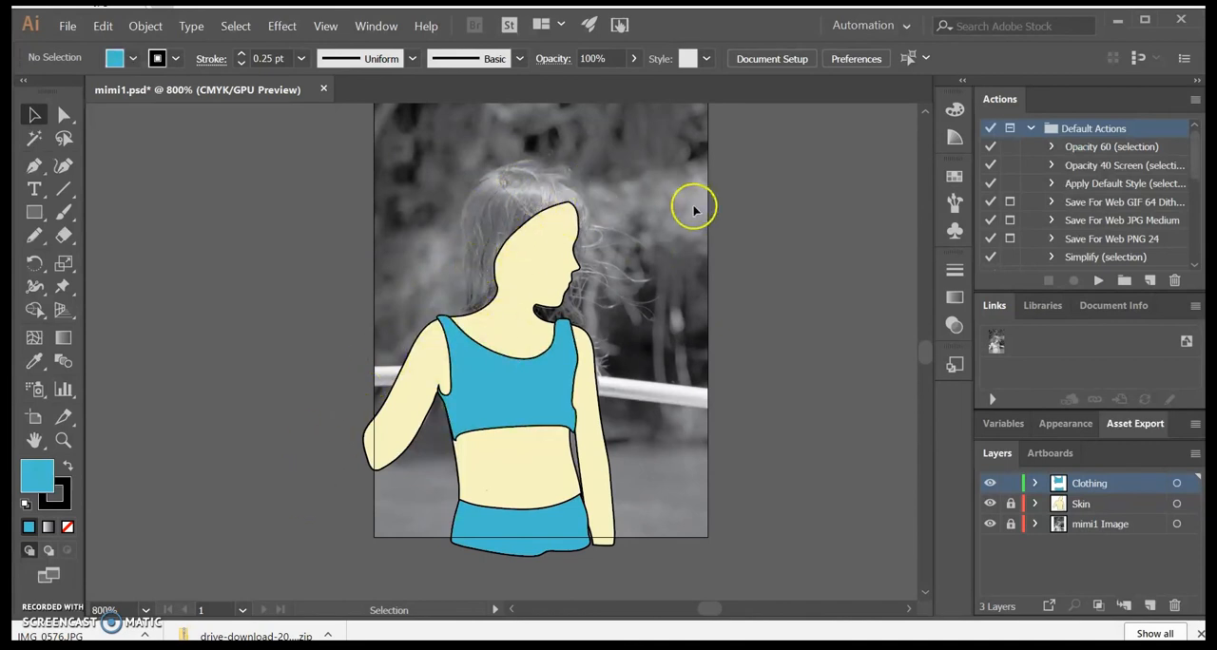
Step: Lock the Clothing layer and add a new layer named Hair above it
left_click(1010, 483)
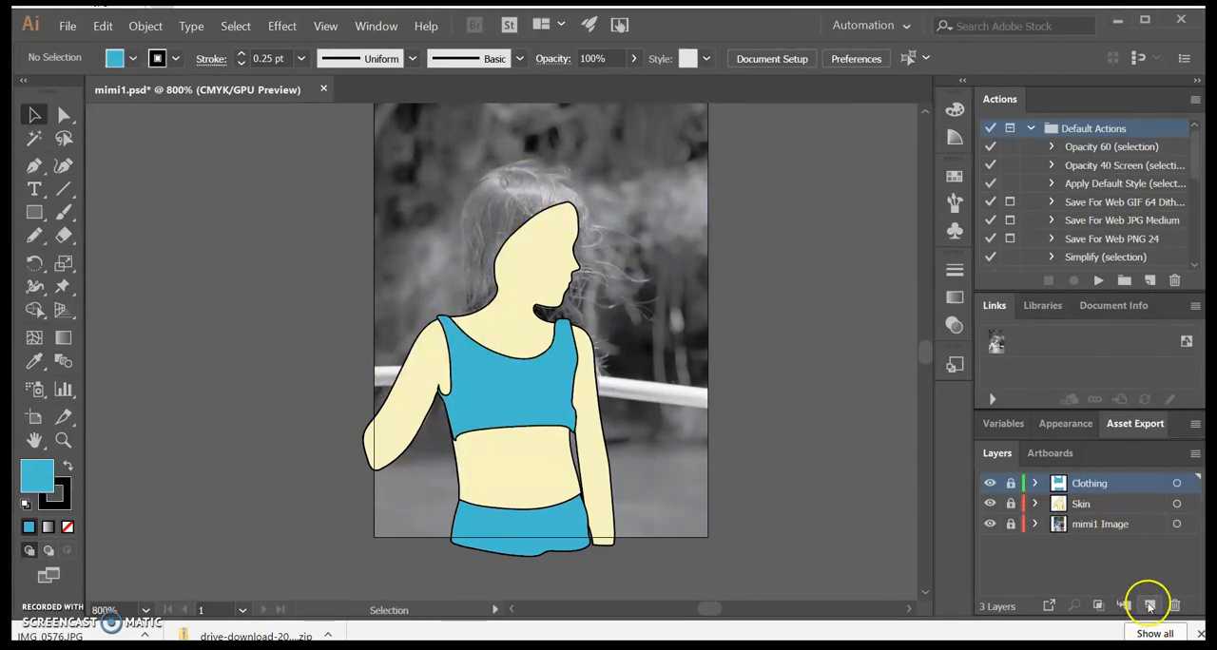
left_click(1149, 605)
double_click(1091, 482)
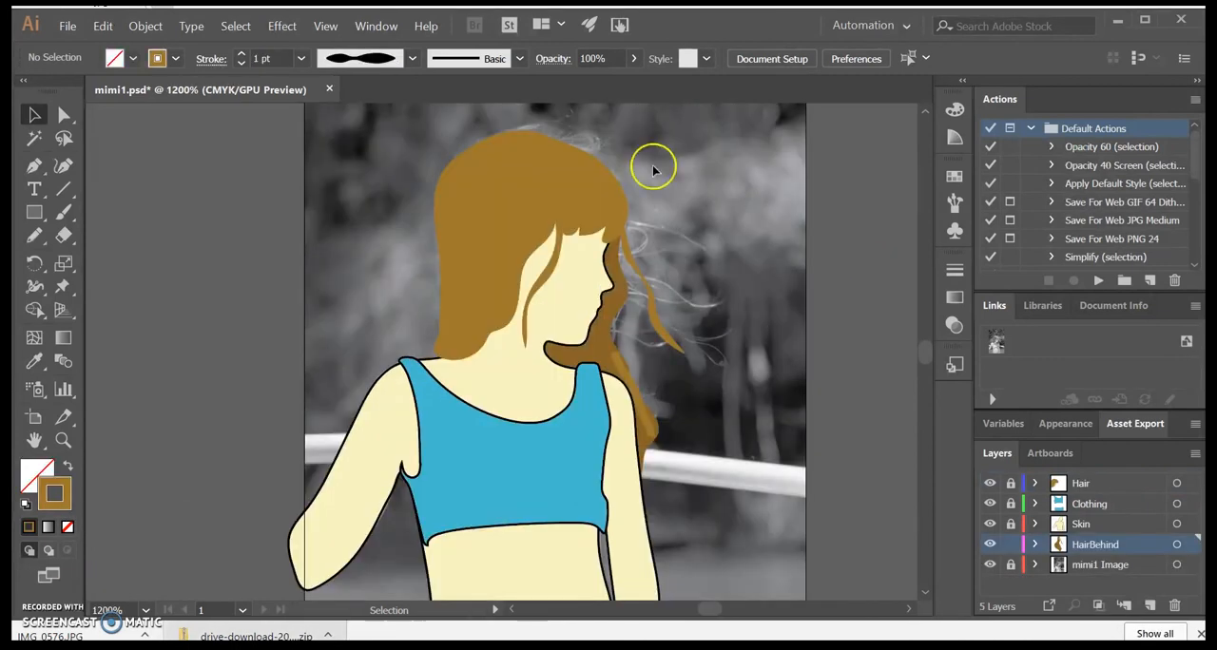
Step: Draw a wavy strand in the background beside the head with the Pencil tool on the HairBehind layer and give it a brown stroke
left_click(621, 374)
left_click(686, 294)
left_click(498, 201)
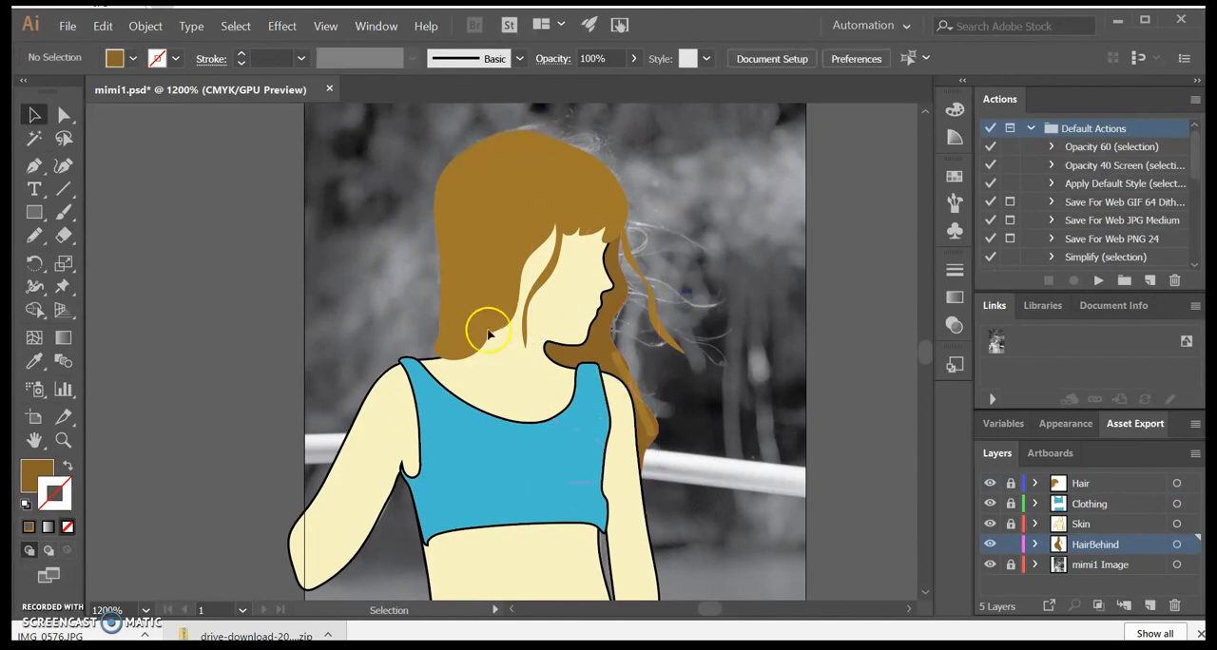
left_click(34, 236)
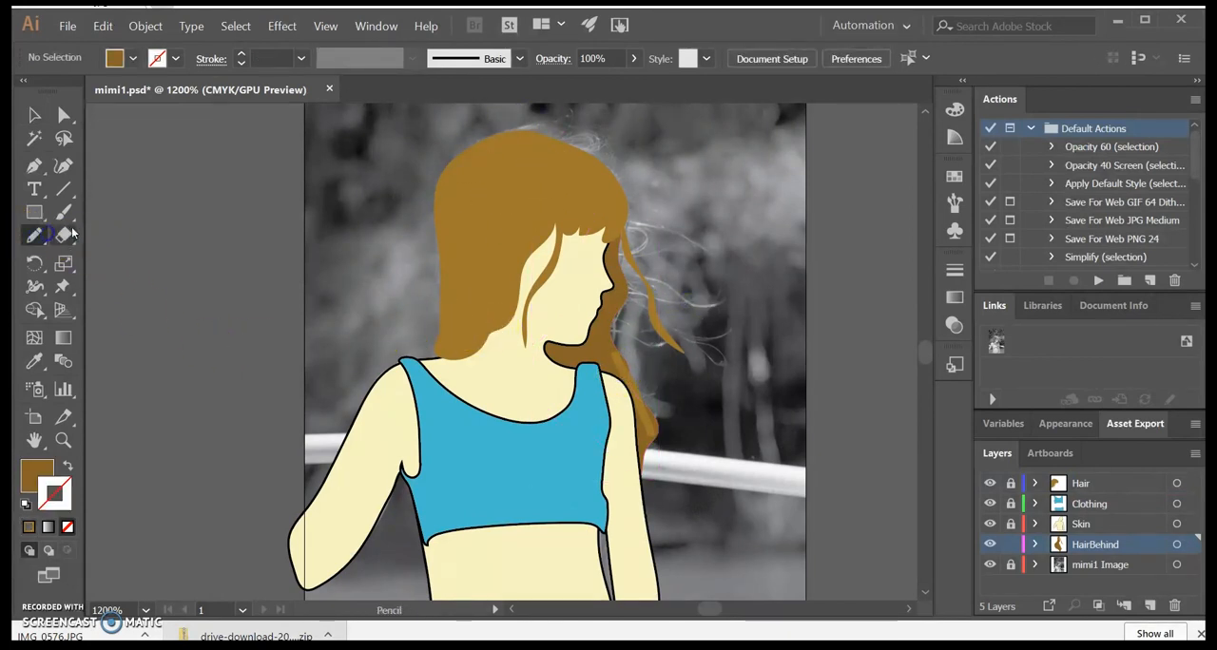
left_click(520, 60)
left_click(520, 59)
left_click_drag(719, 218, 722, 221)
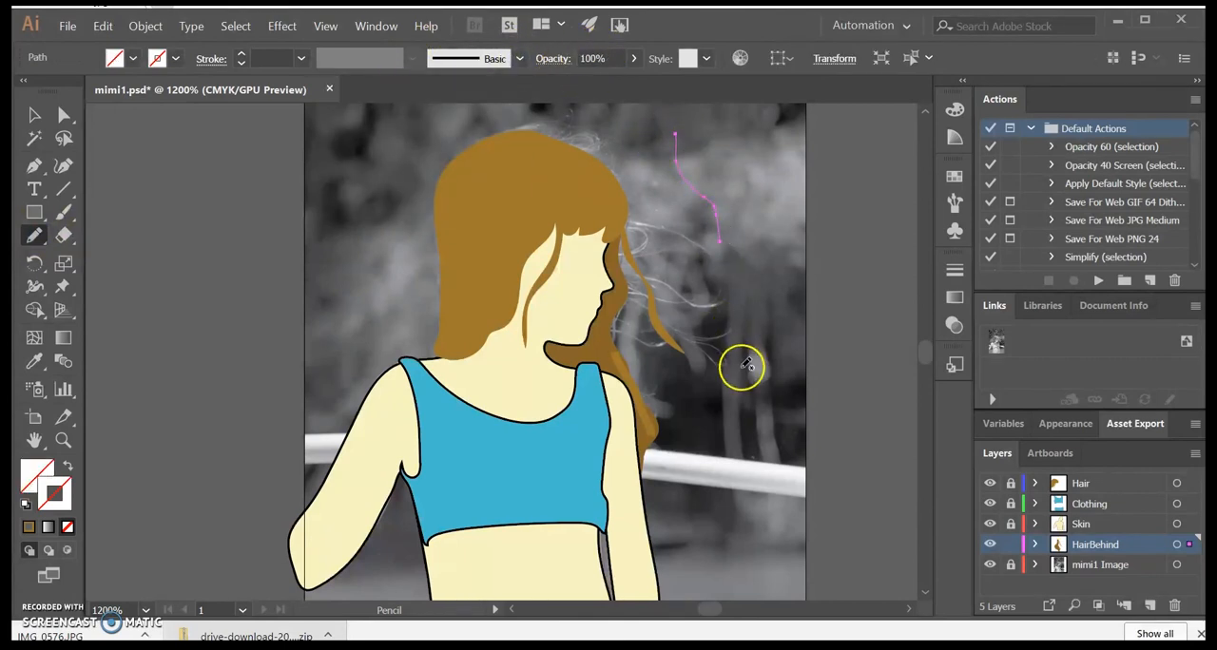
left_click(27, 529)
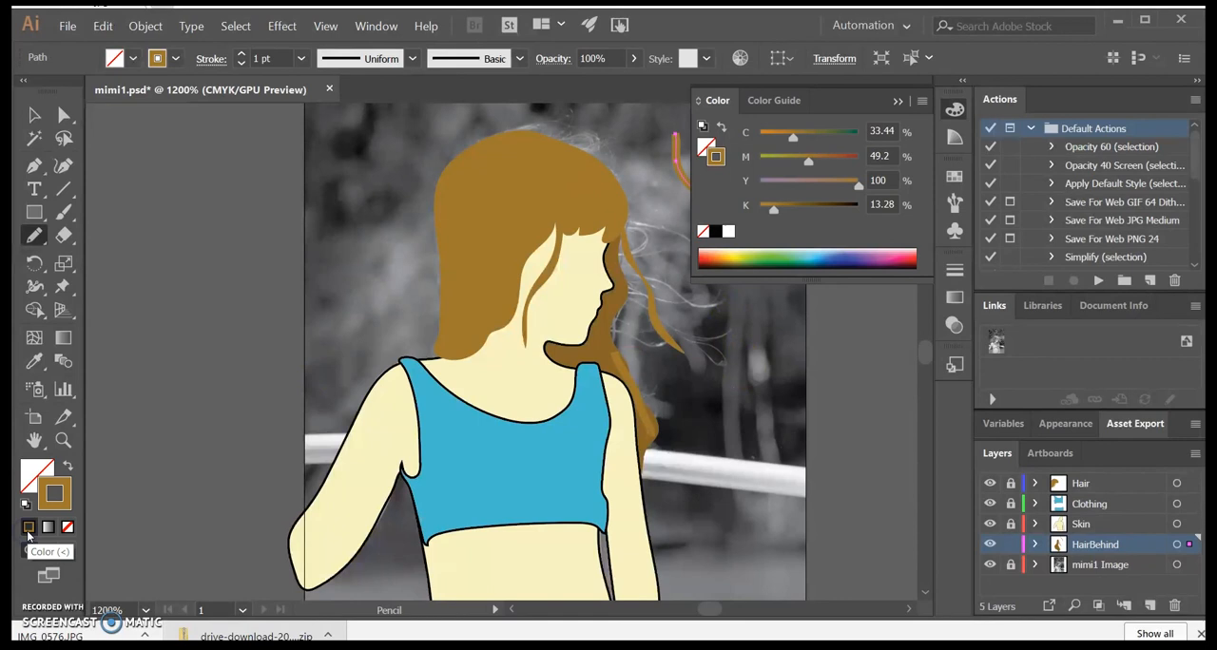
left_click(897, 105)
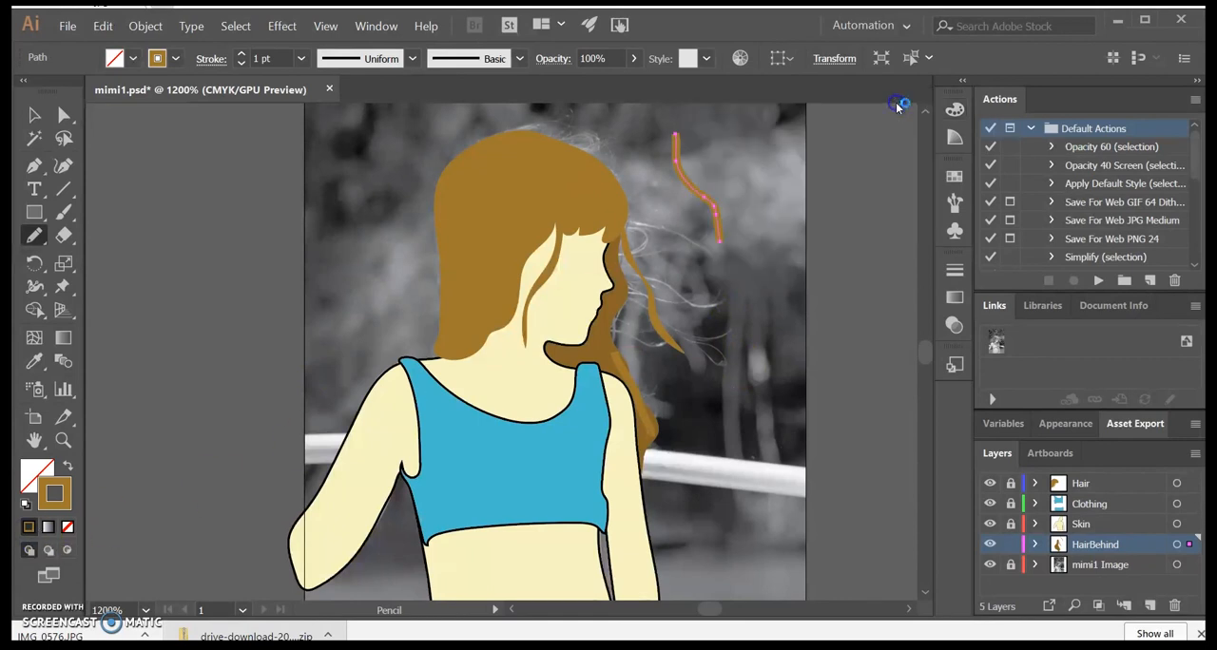
left_click(32, 119)
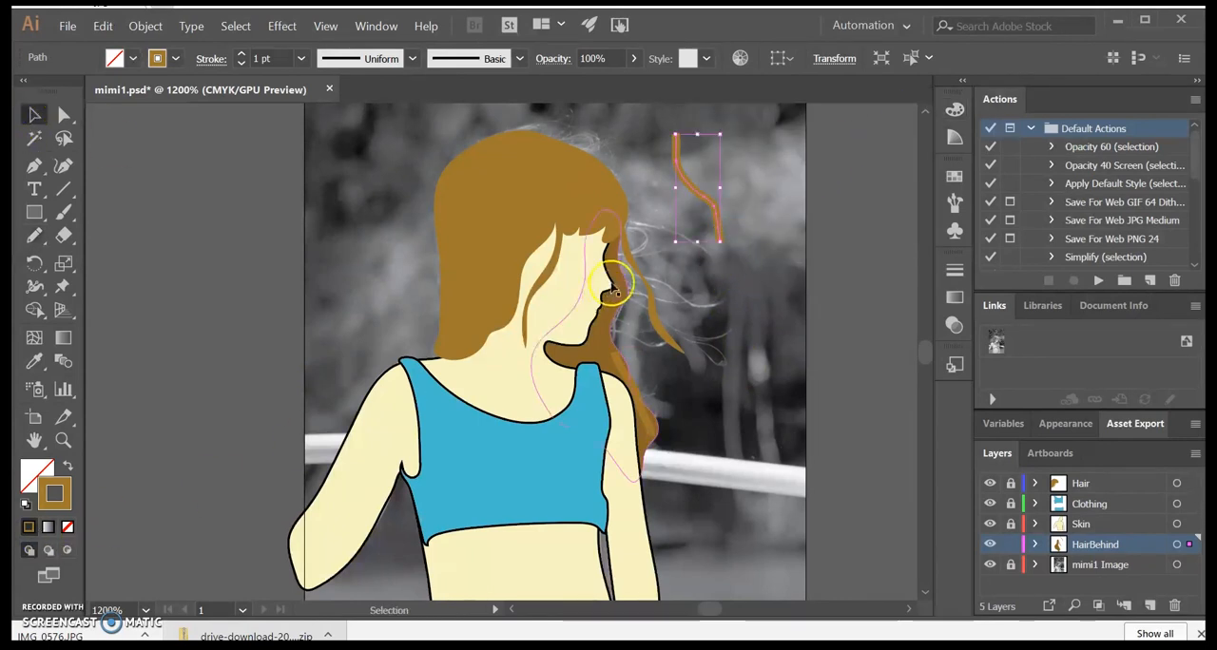
left_click(719, 248)
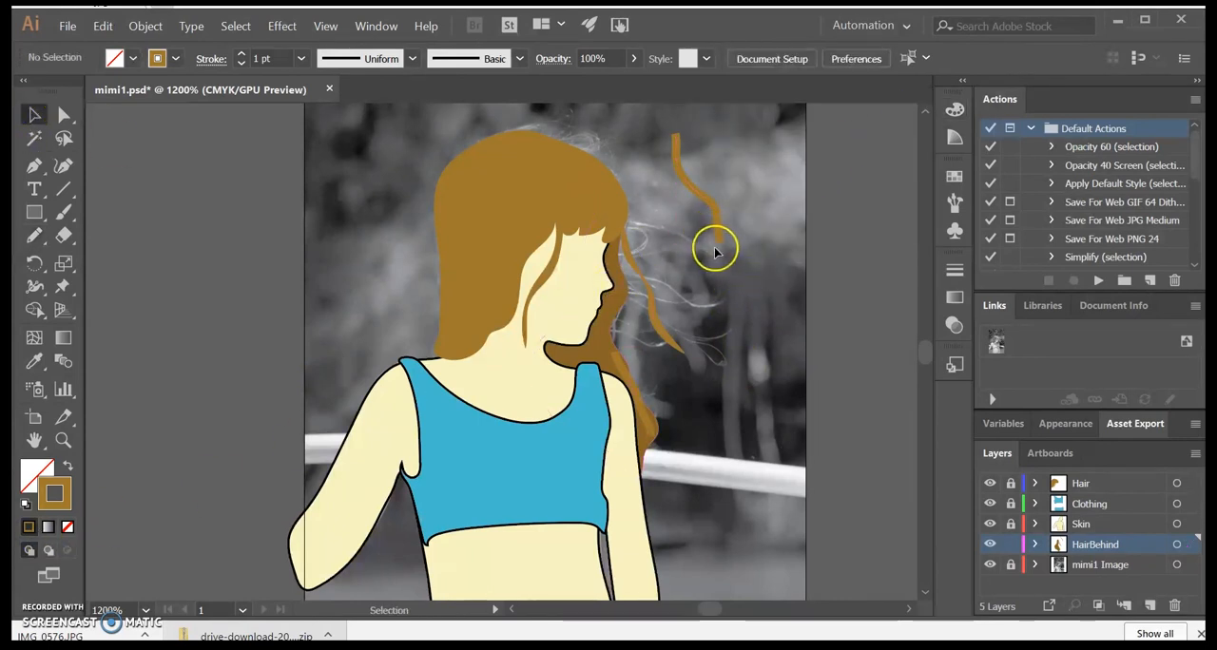
Step: Apply the double-bulge variable width profile to the wavy test strand, matching the existing loose strand, and remove the test strand
left_click(678, 348)
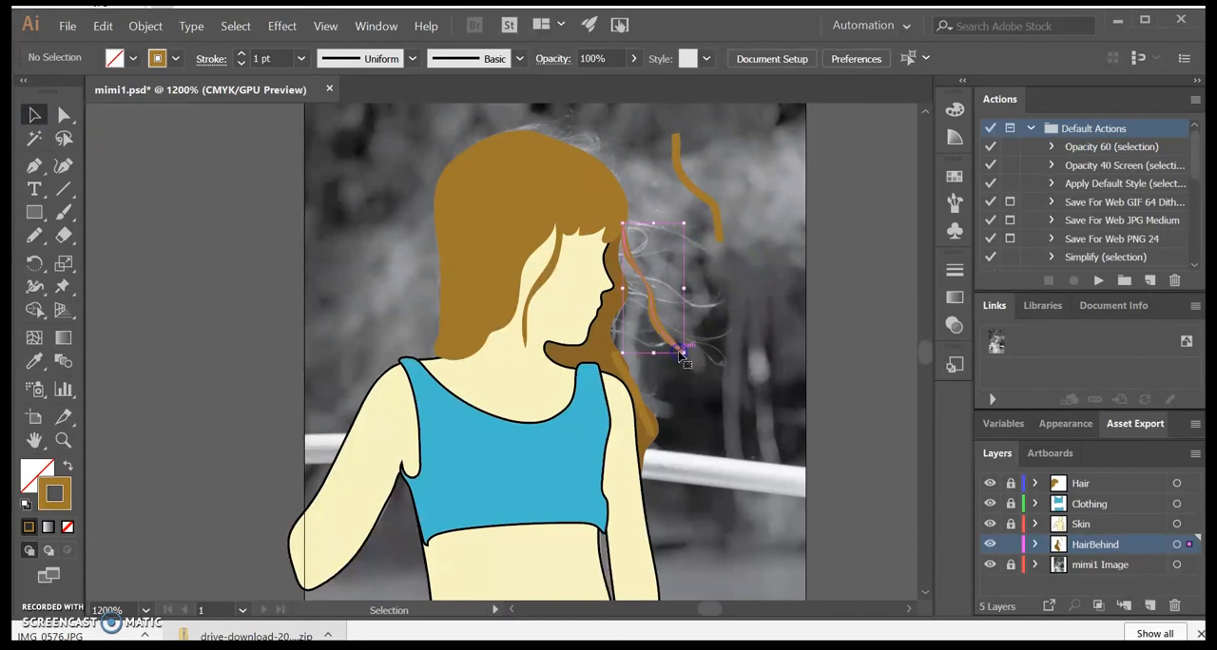
left_click(712, 205)
left_click(411, 59)
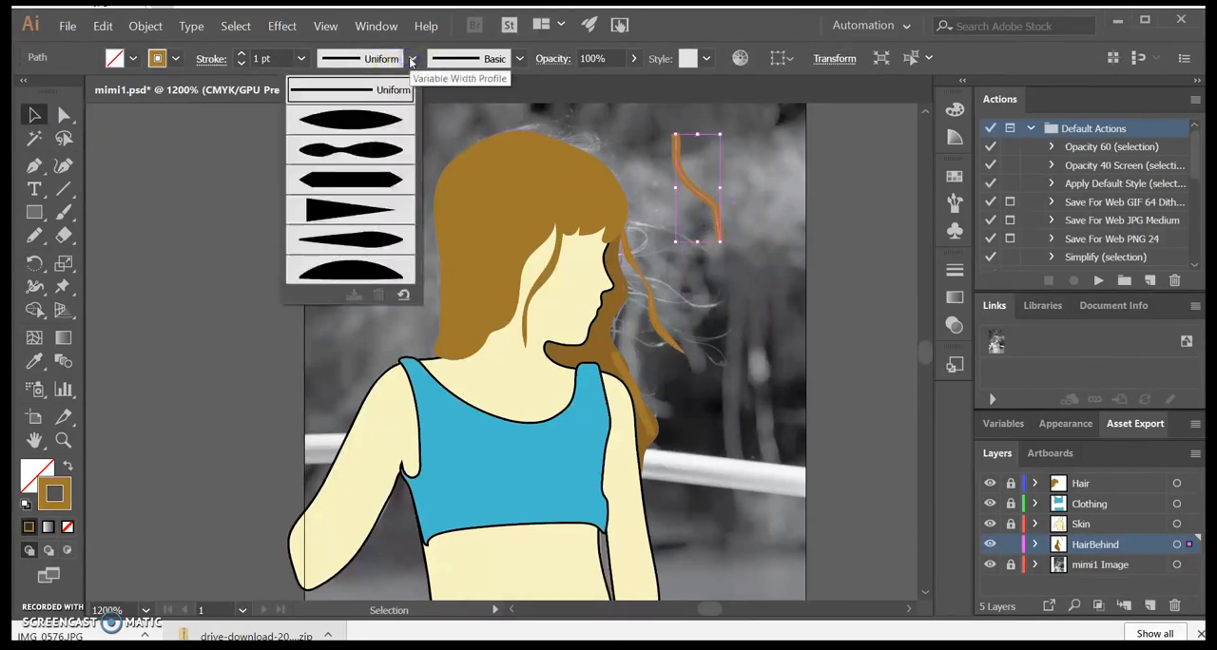
left_click(374, 152)
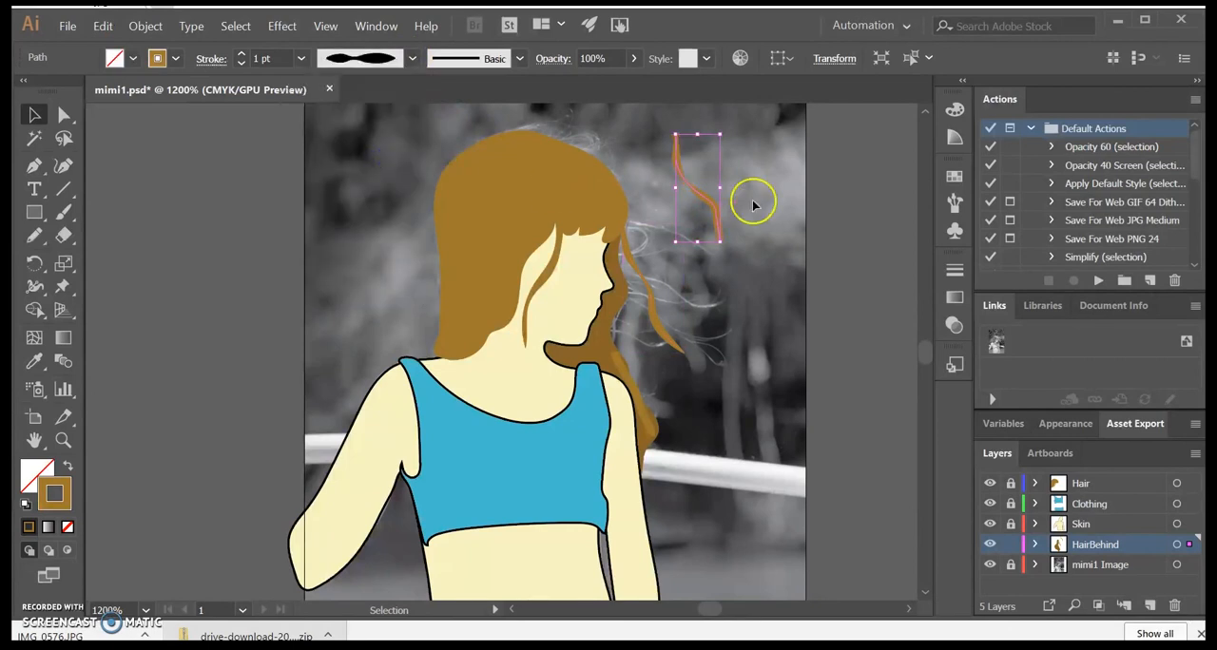
left_click(710, 167)
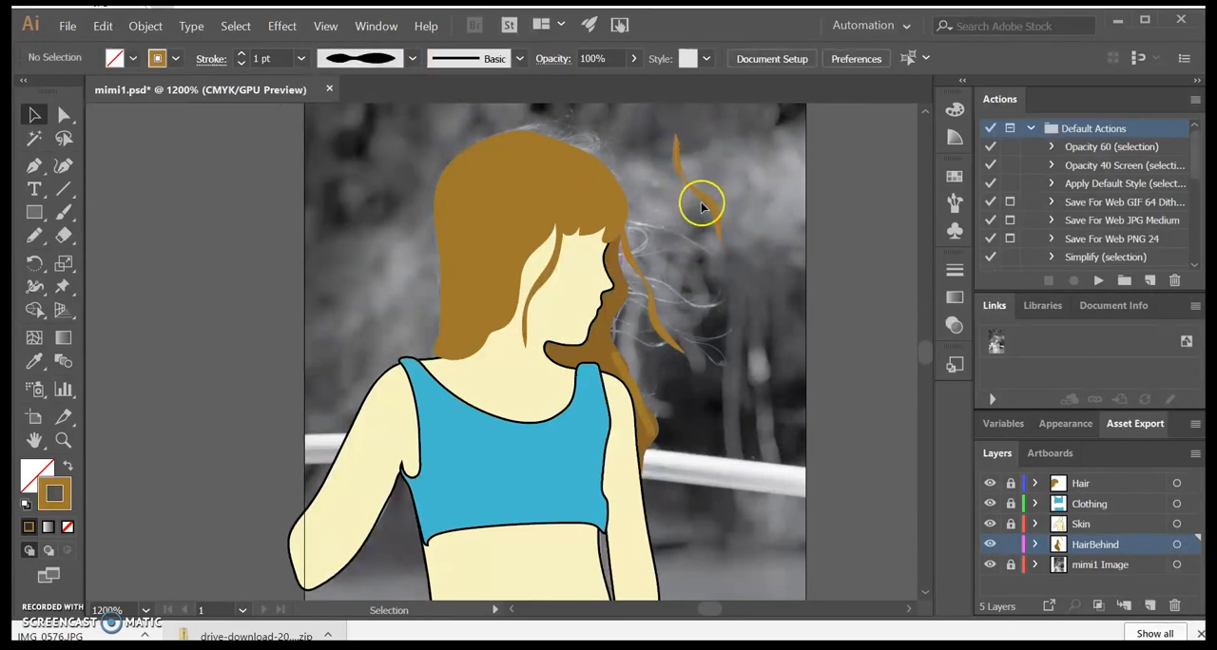
left_click(715, 210)
left_click(850, 333)
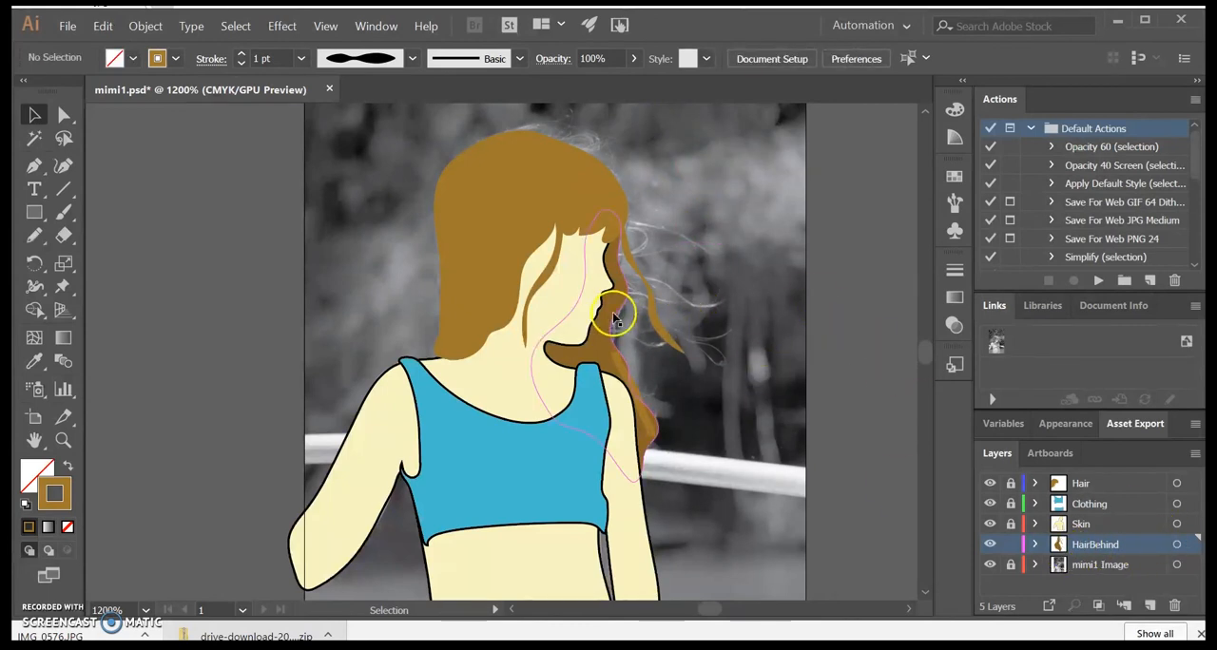
Step: Hide the Hair and HairBehind layers to examine the hair in the photo
left_click(1058, 483)
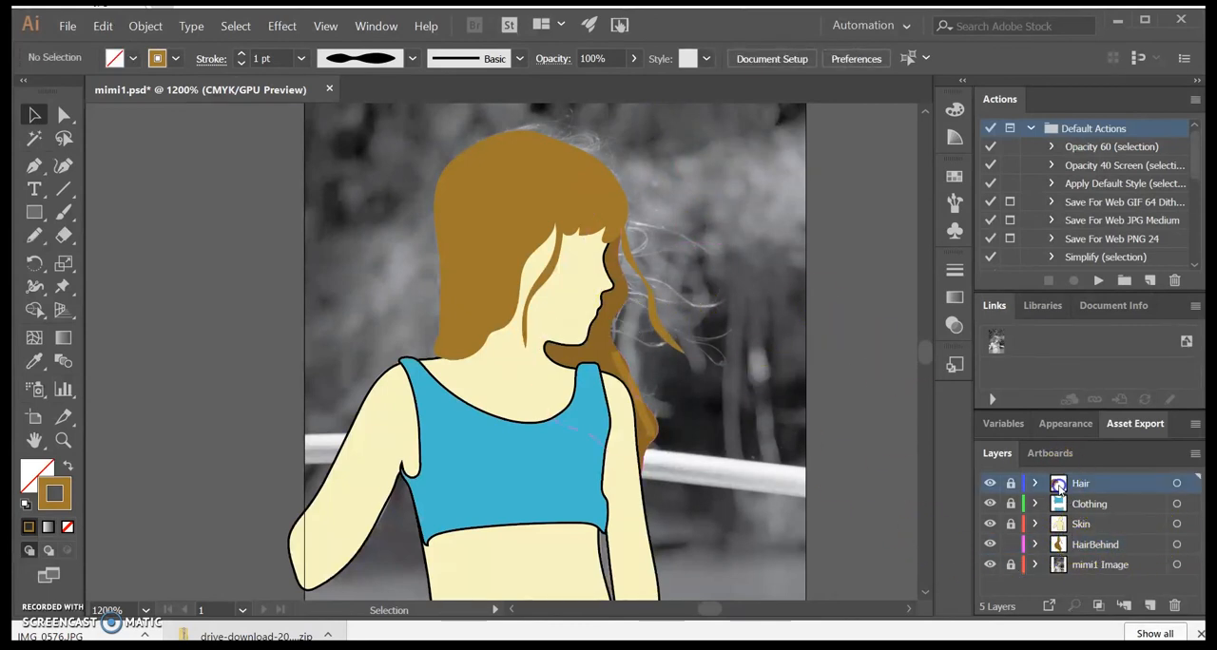
left_click(990, 484)
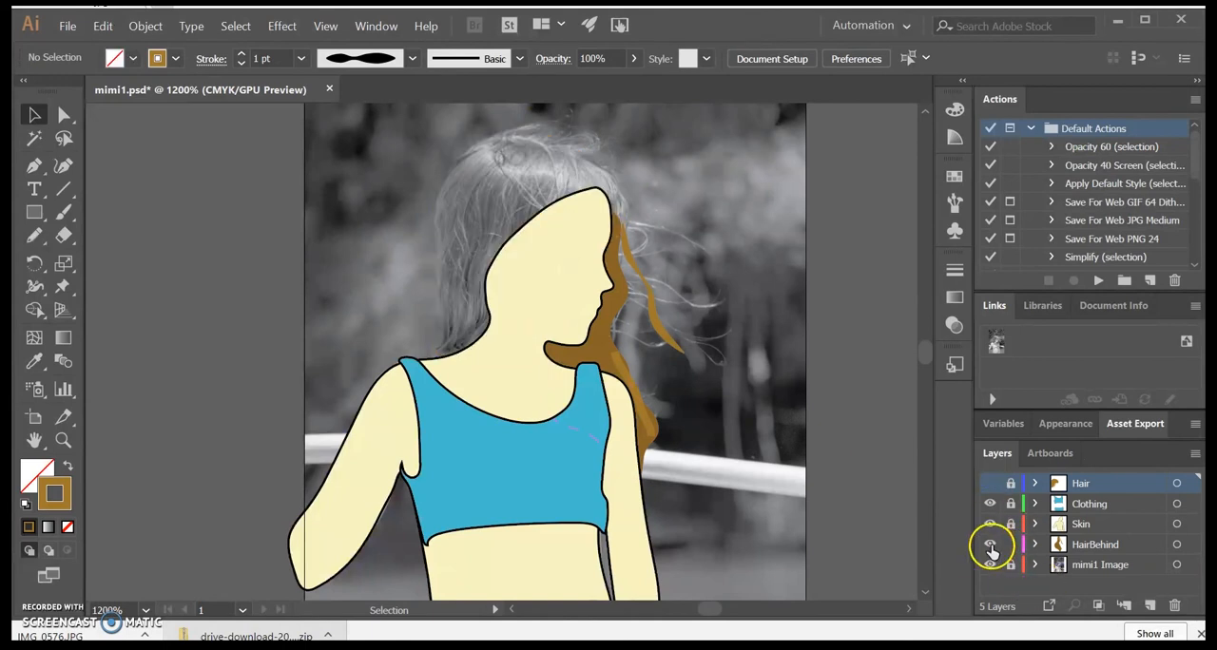
left_click(990, 546)
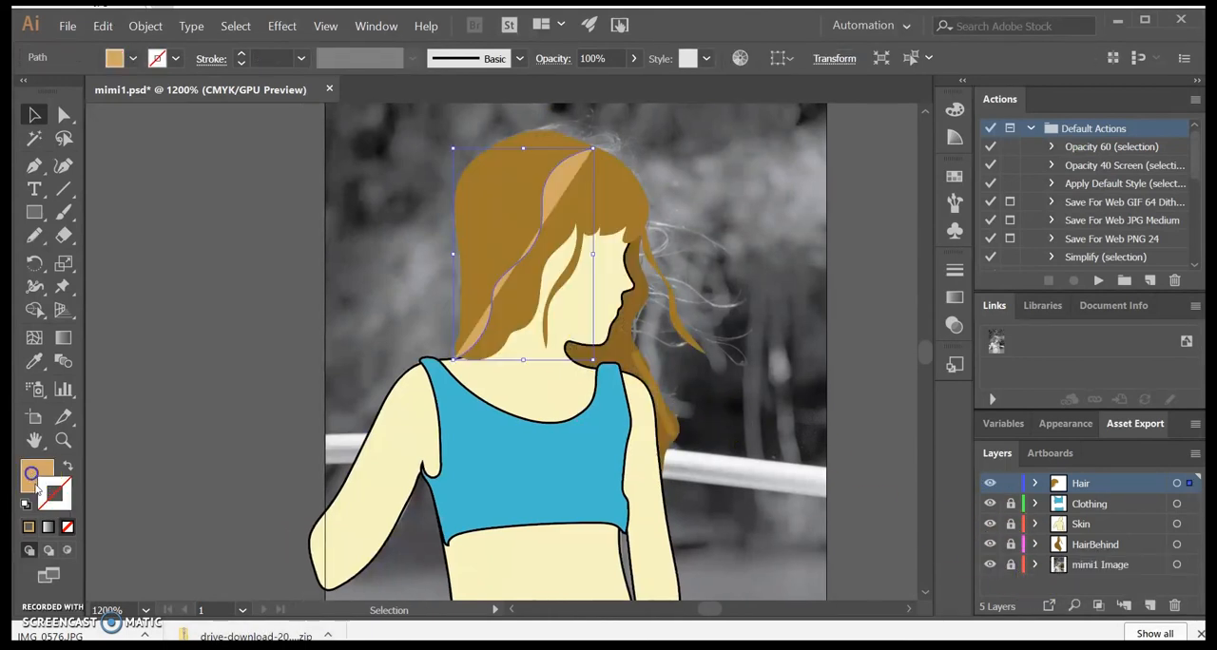
Step: Give the long wavy strand on the Hair layer a light tan 1 pt stroke, no fill and the double-bulge width profile
left_click(67, 526)
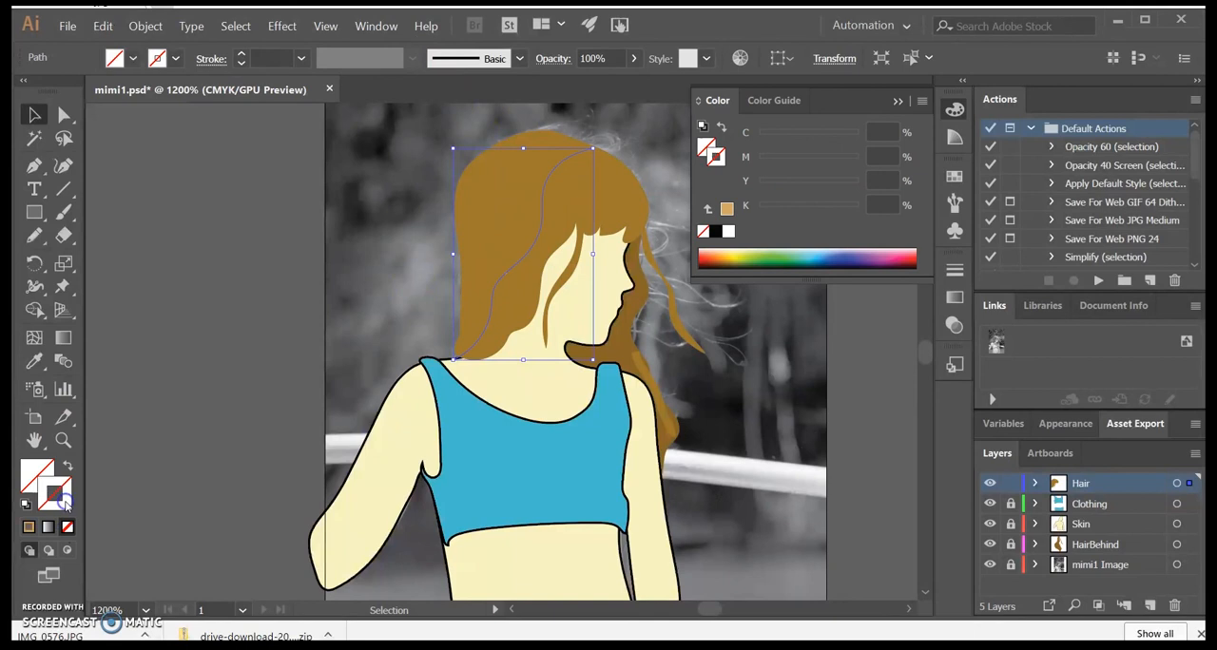
left_click(30, 528)
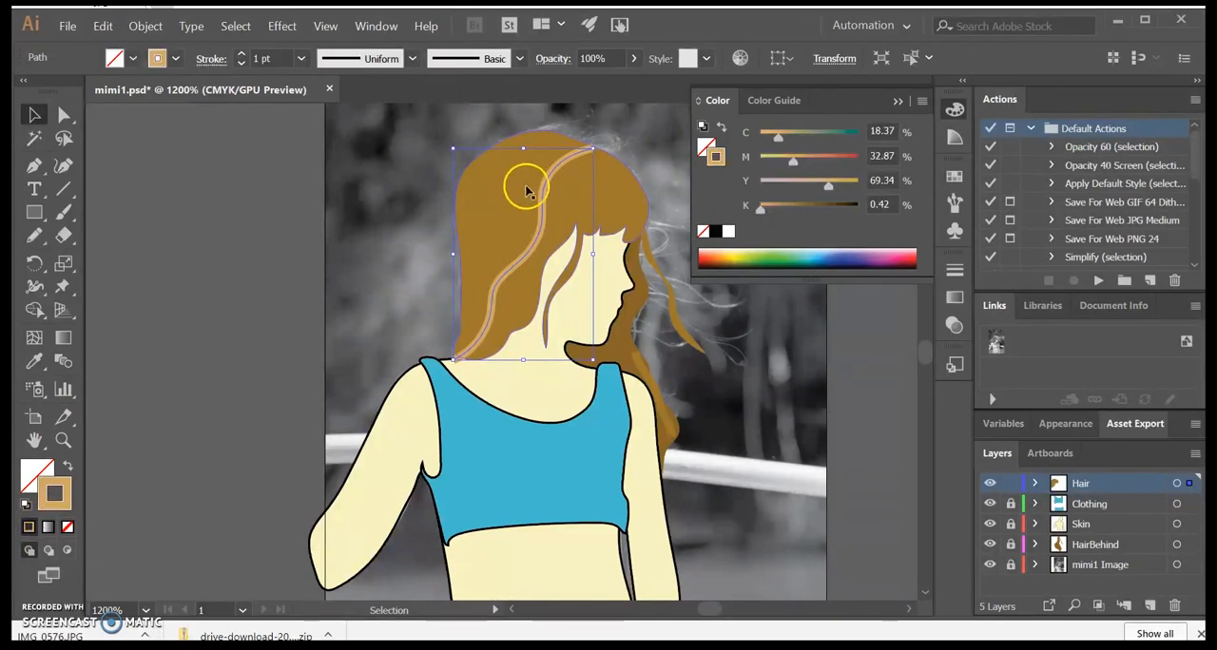
left_click(414, 59)
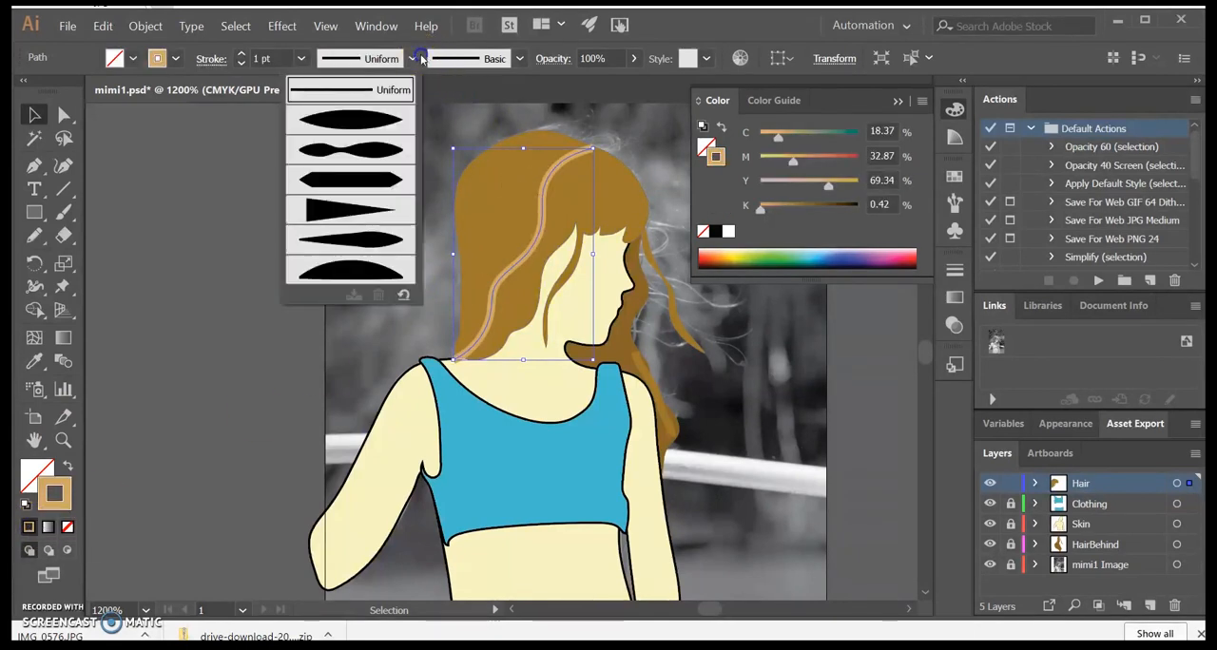
left_click(347, 151)
left_click(203, 171)
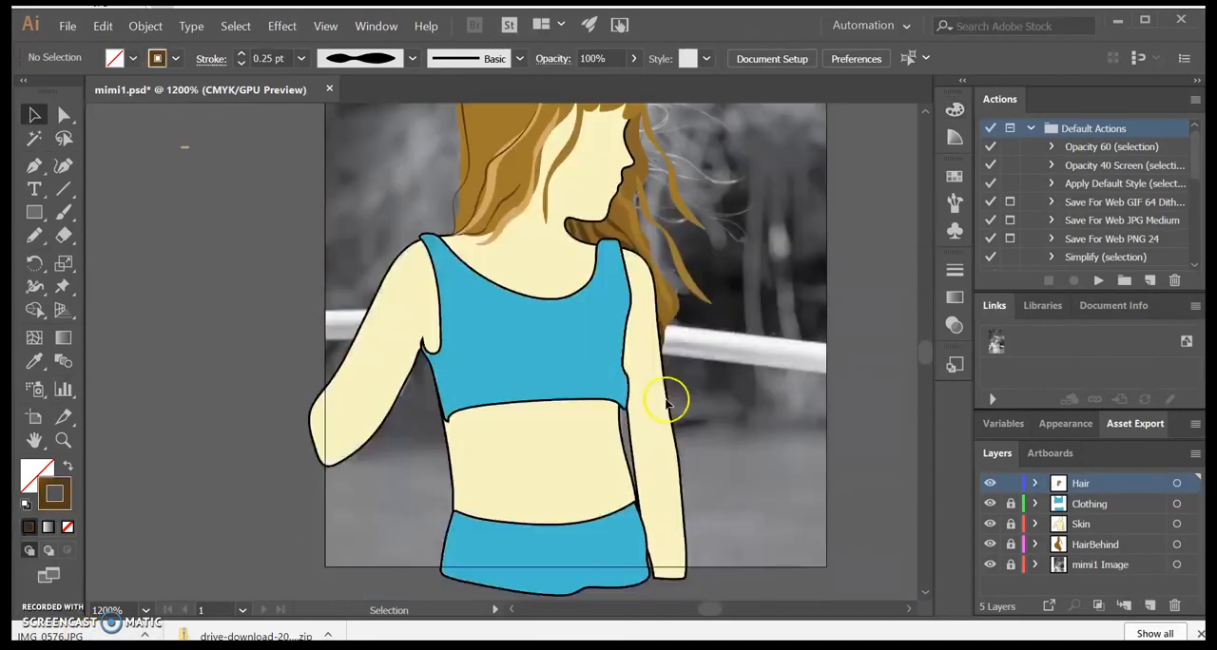
scroll(671, 401, "up", 8)
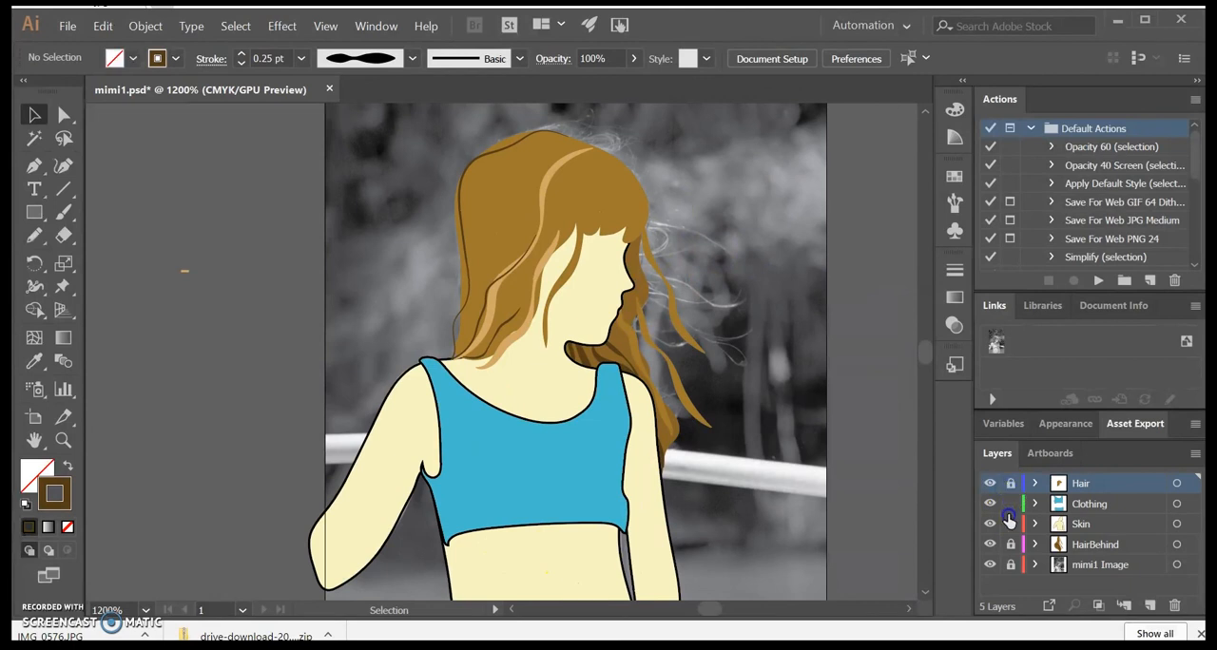
Step: Lock and hide the Hair, Clothing, Skin and HairBehind layers, leaving only the photo visible, and ready the Pencil tool for tracing the face
left_click_drag(1011, 549, 986, 526)
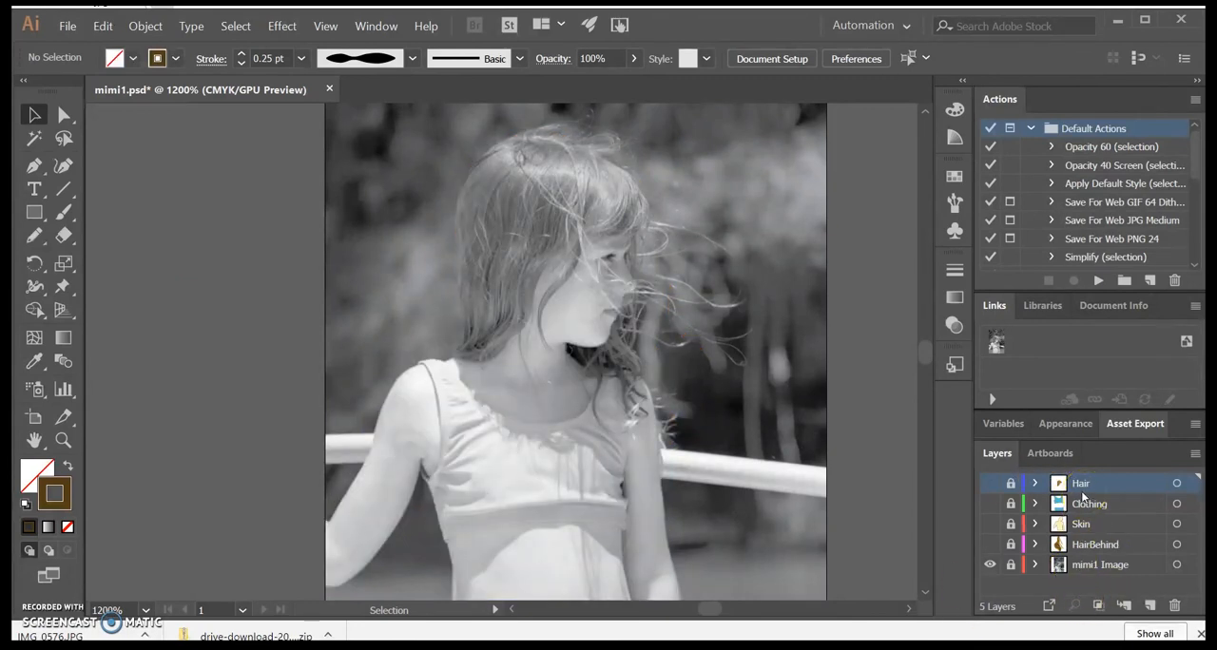
left_click(35, 235)
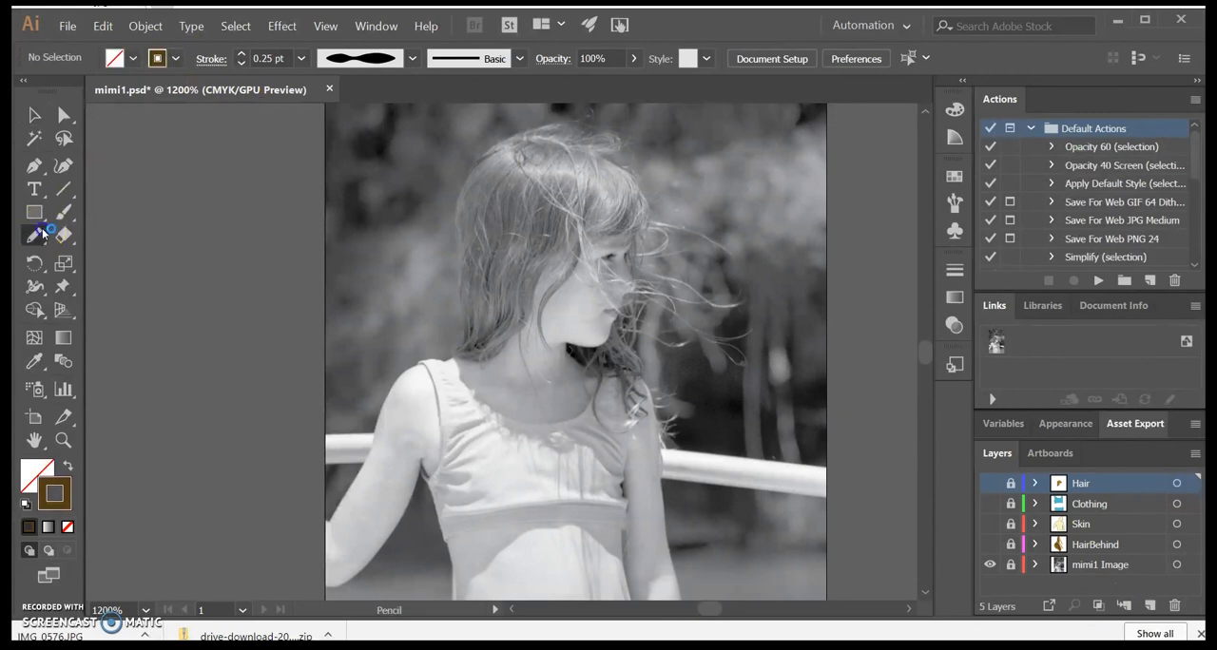
left_click(33, 472)
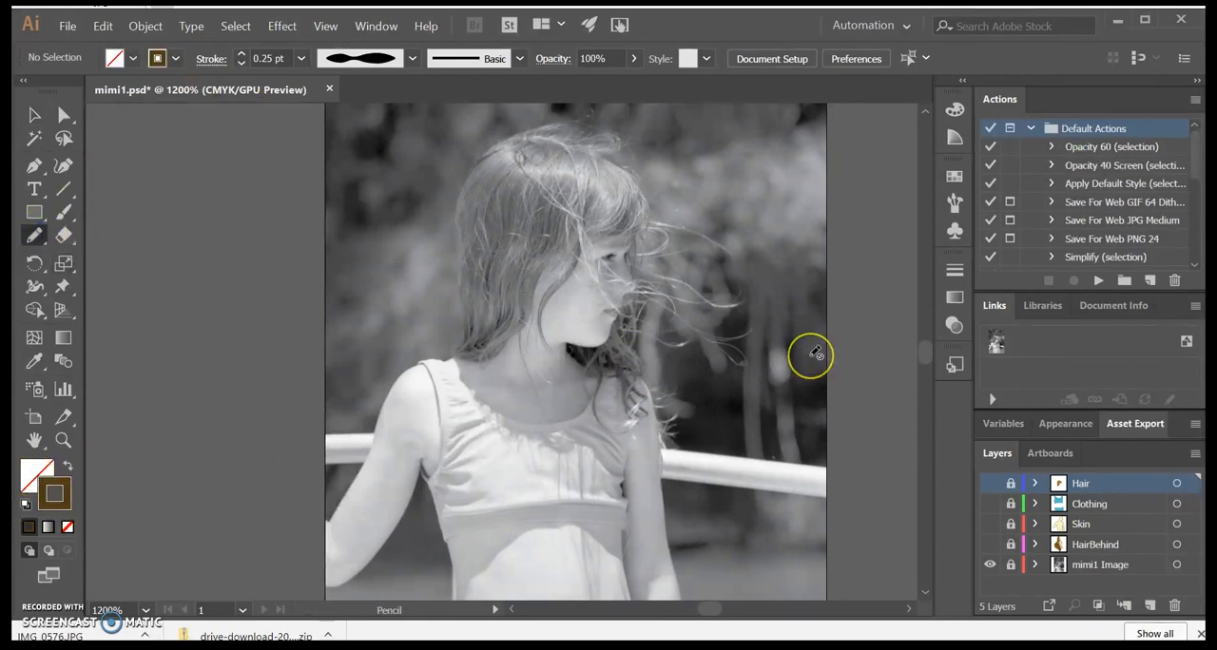
key("ctrl+equal")
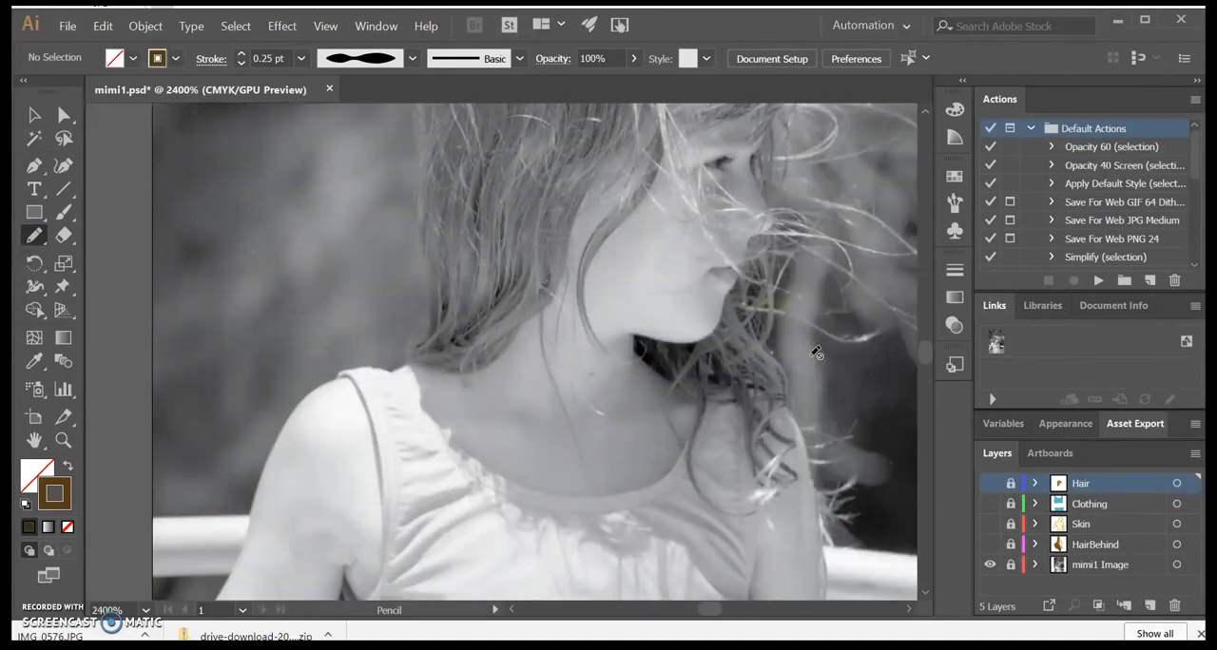
scroll(815, 353, "up", 2)
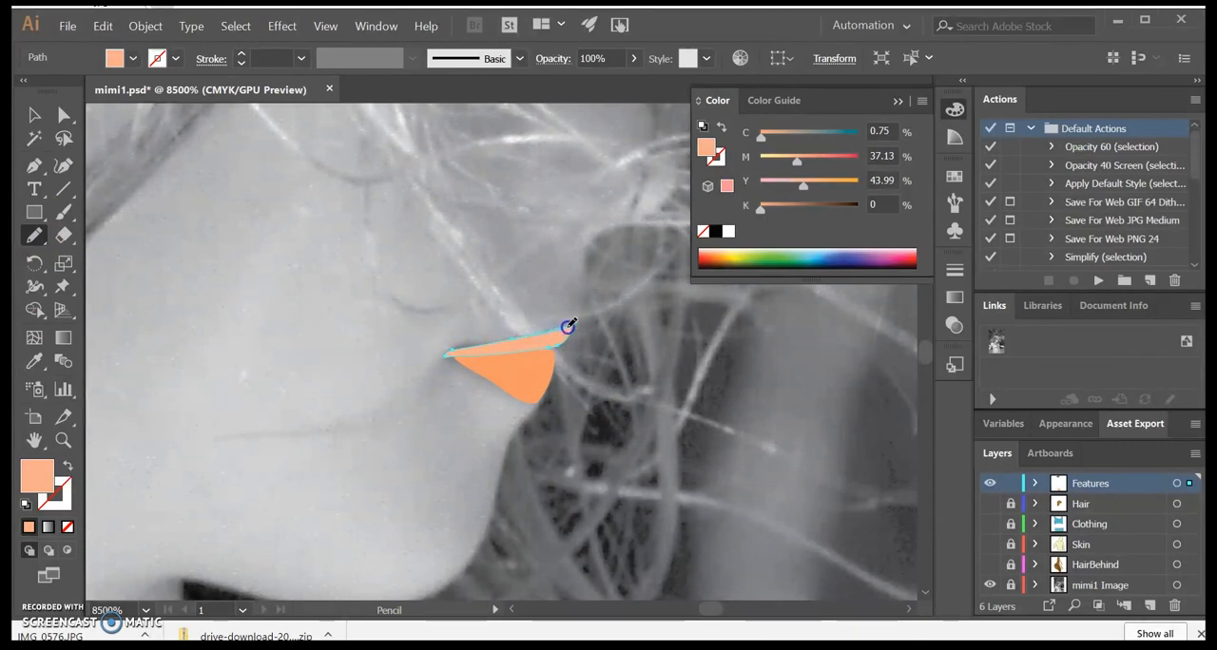
Step: Close the traced upper lip shape on the Features layer with its light orange fill and no stroke
left_click_drag(572, 348, 567, 346)
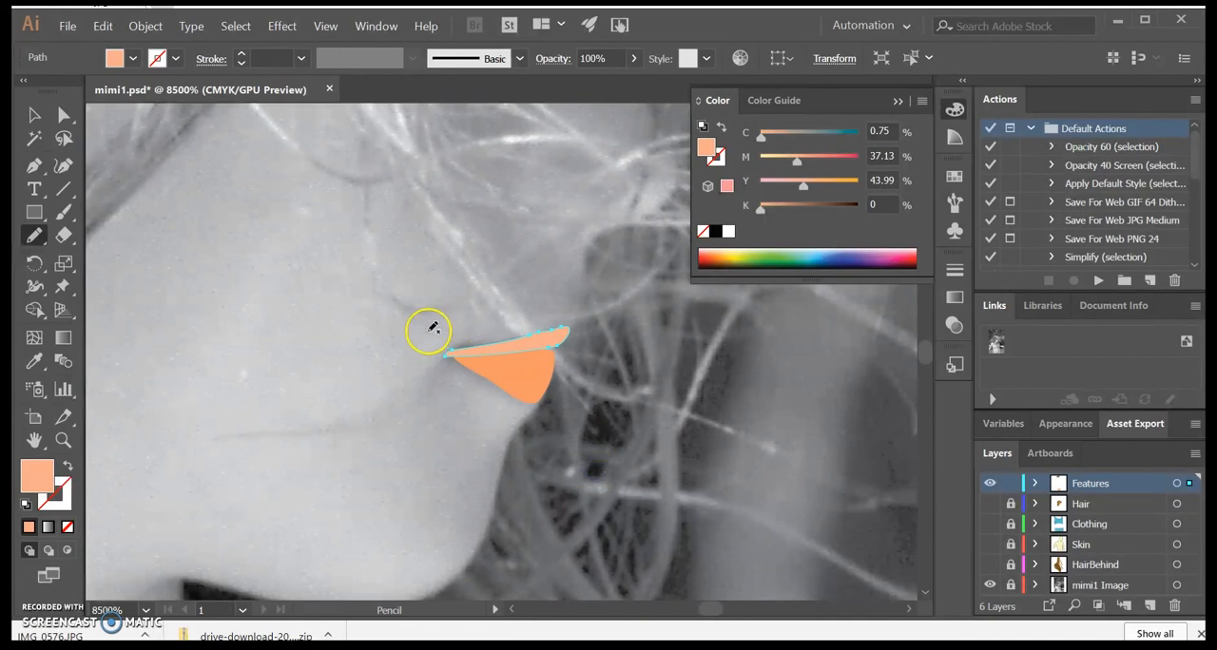
key("ctrl+minus")
key("ctrl+minus")
key("ctrl+minus")
key("ctrl+minus")
key("ctrl+minus")
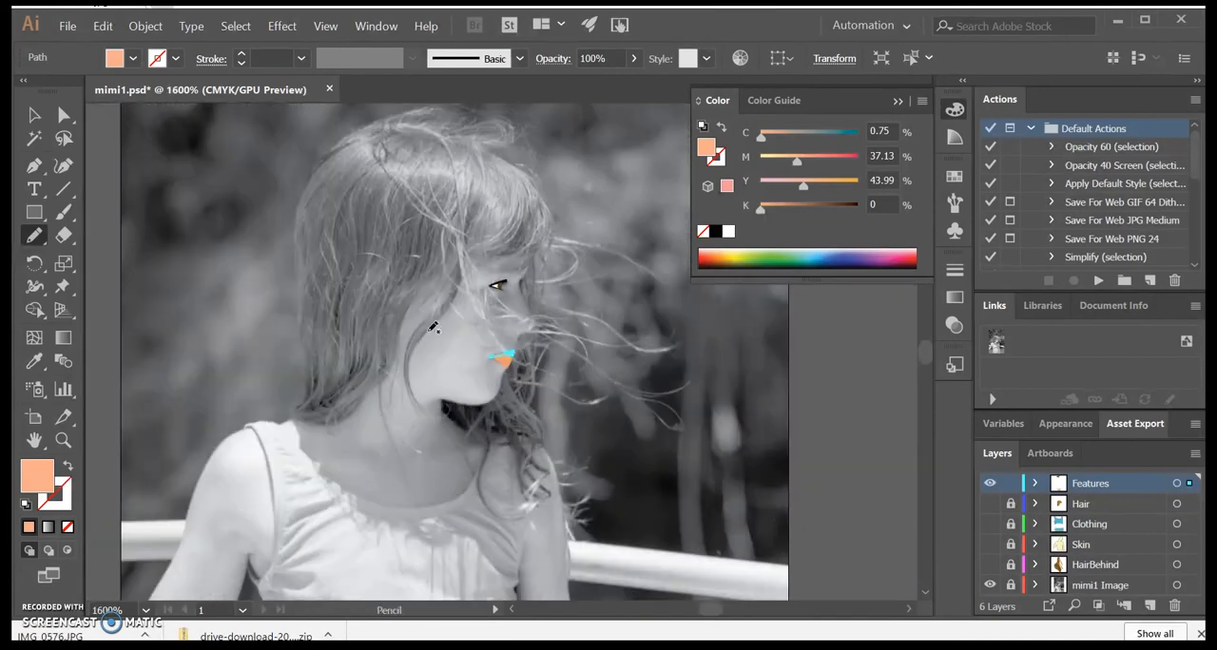
Step: Show the Hair, Clothing, Skin and HairBehind layers and deselect the lip to review the whole portrait
left_click_drag(989, 504, 991, 567)
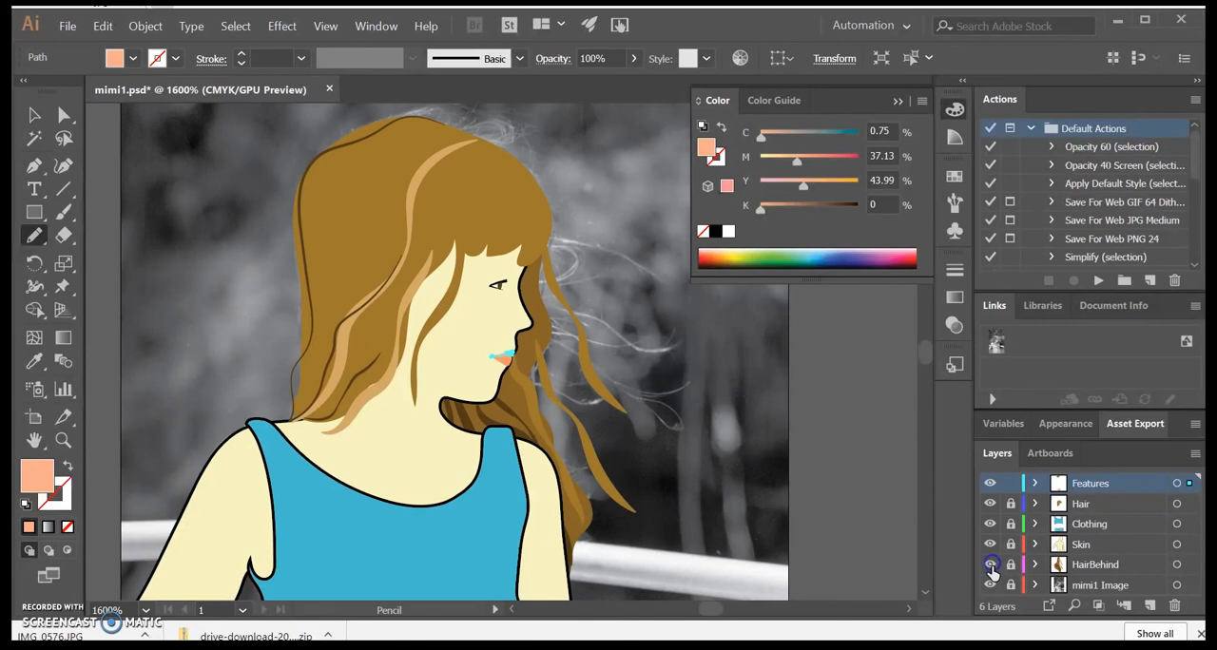
left_click(34, 114)
left_click(152, 193)
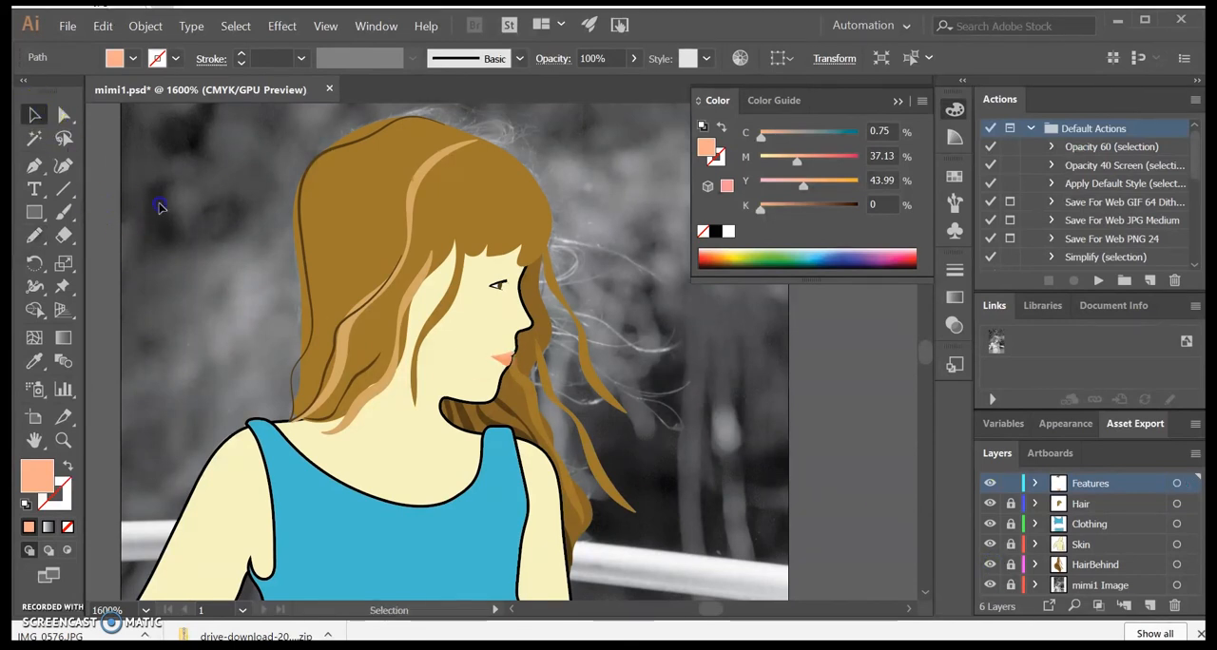
scroll(294, 411, "down", 4)
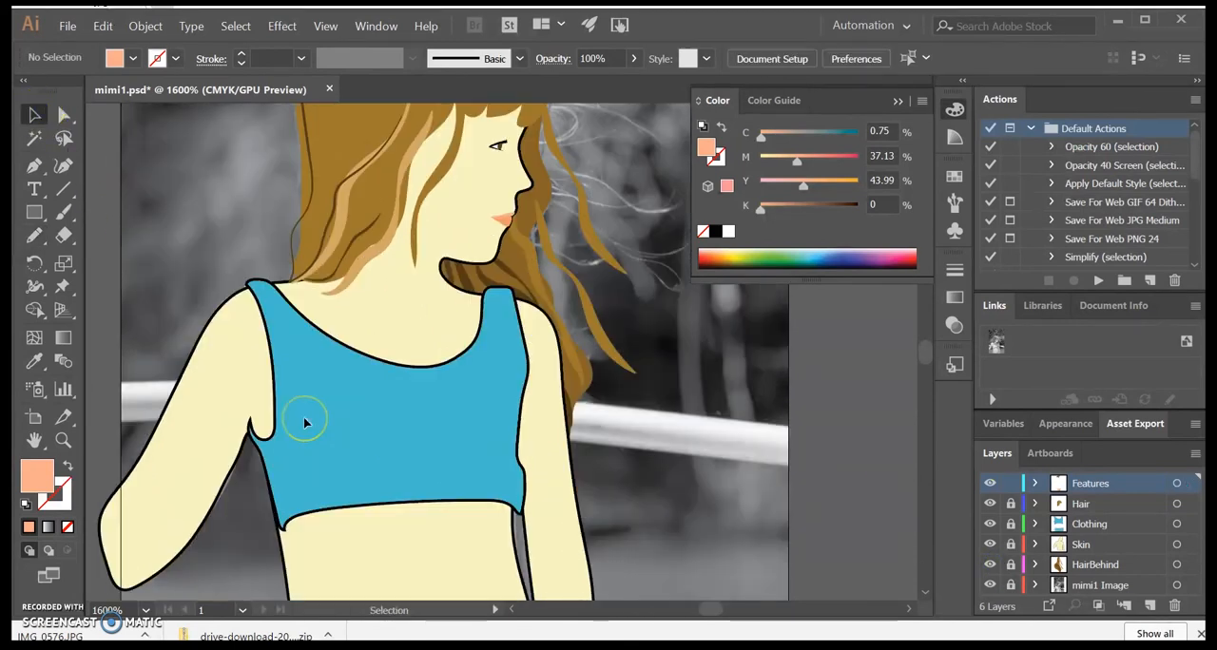
scroll(304, 422, "up", 3)
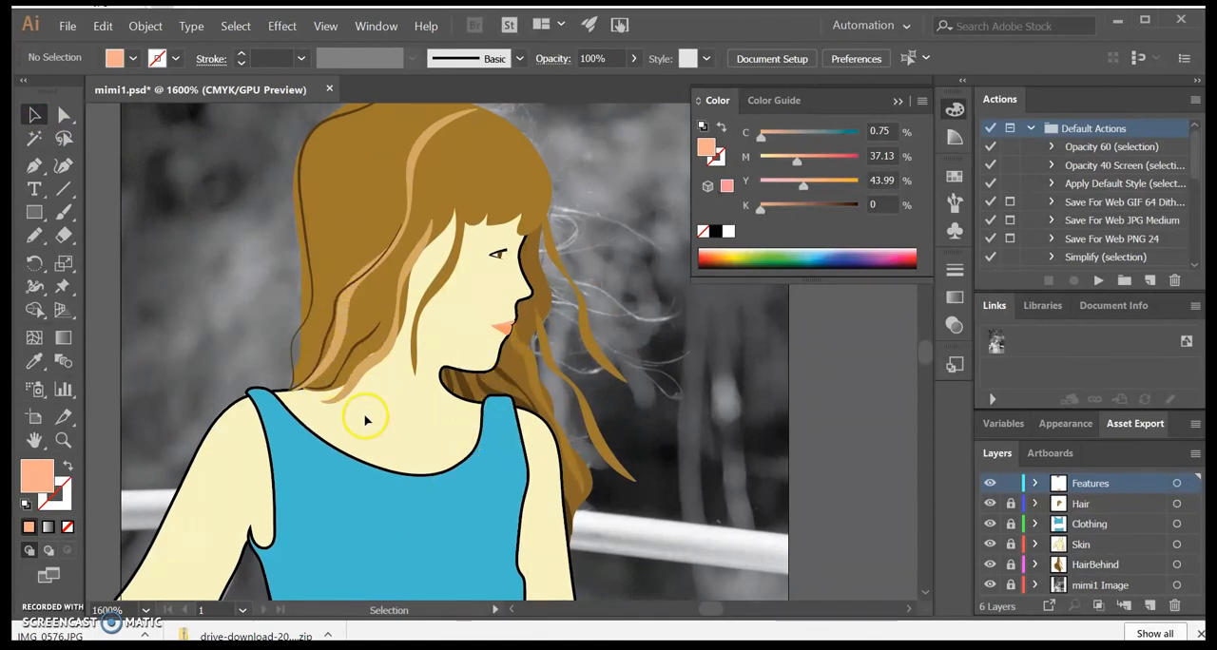
Step: Hide the Features, Hair, Clothing, Skin and HairBehind layers, leaving only the photo visible
left_click(987, 544)
left_click(987, 475)
left_click(991, 524)
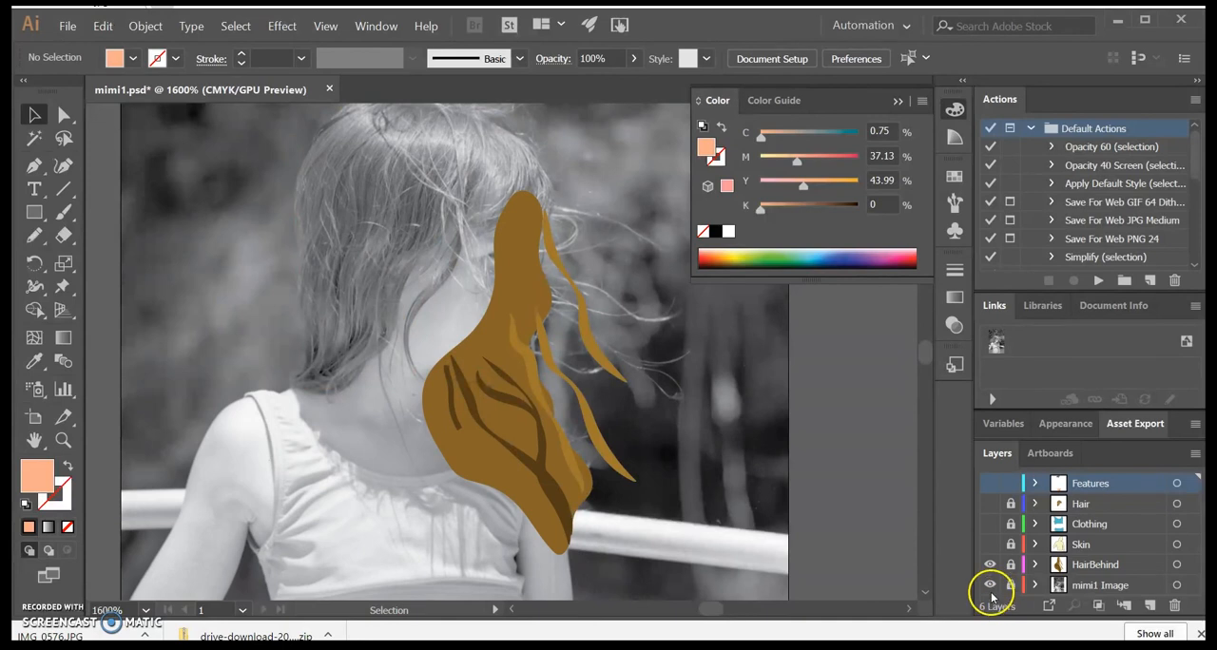
left_click(989, 565)
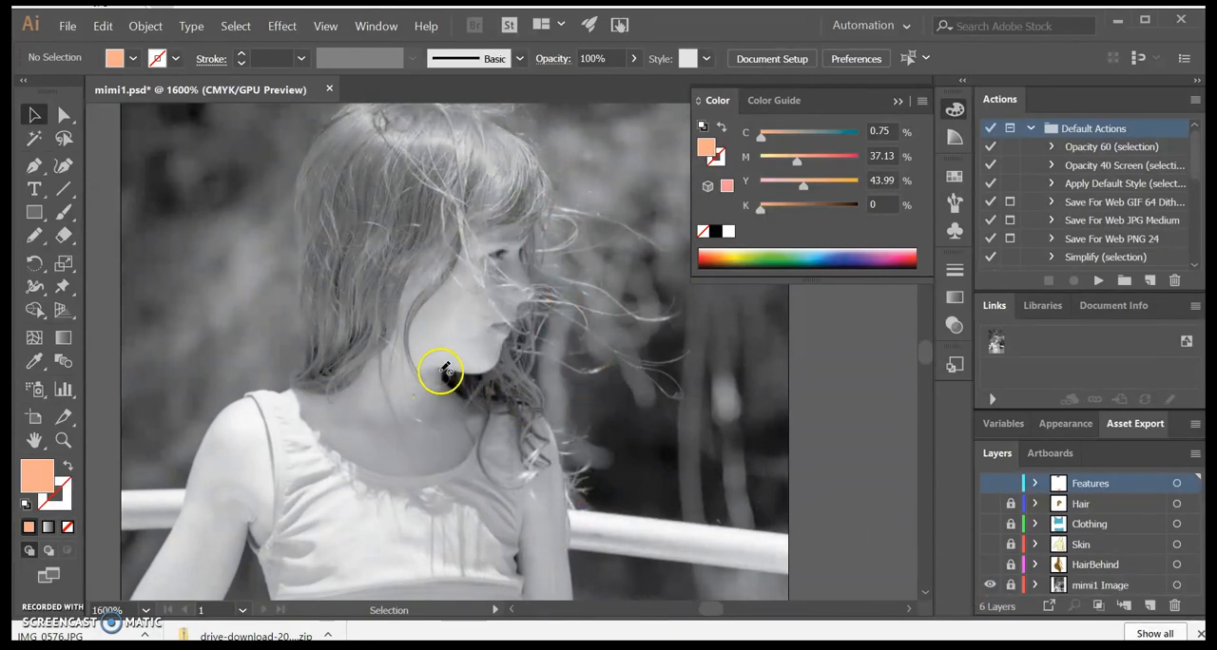
Step: Create a layer directly above Skin and name it SkinShadow
left_click(1119, 545)
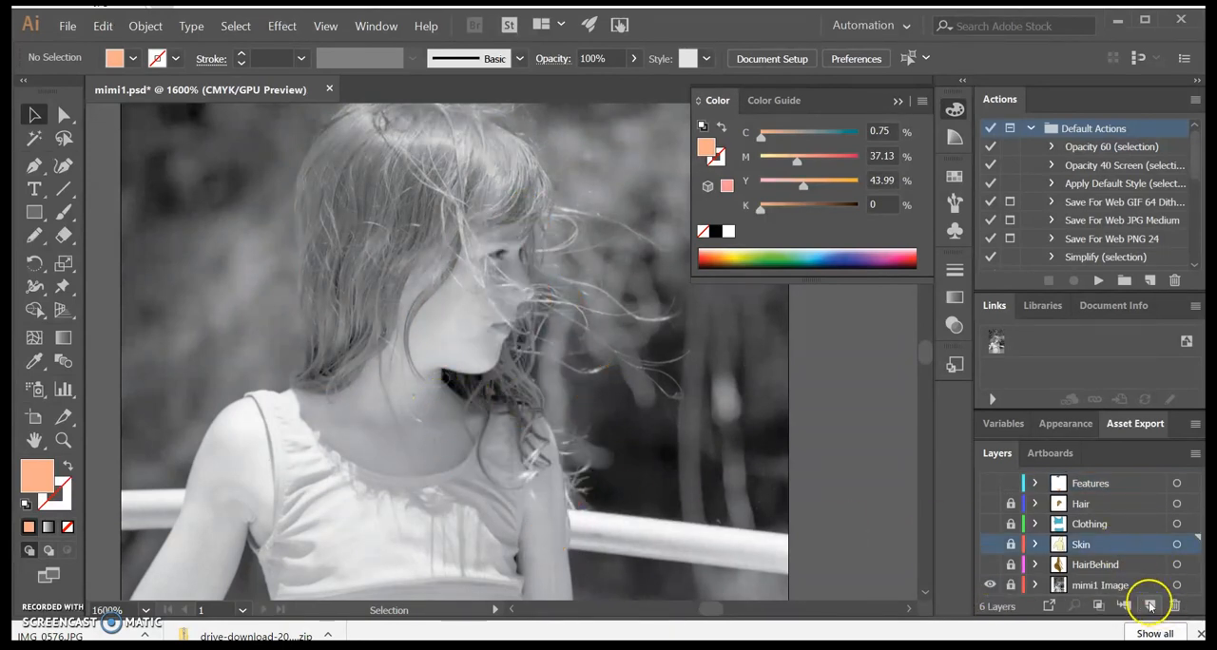
left_click(1149, 605)
mouse_move(1083, 544)
left_mouse_down()
mouse_move(1080, 567)
mouse_move(1083, 544)
left_mouse_up()
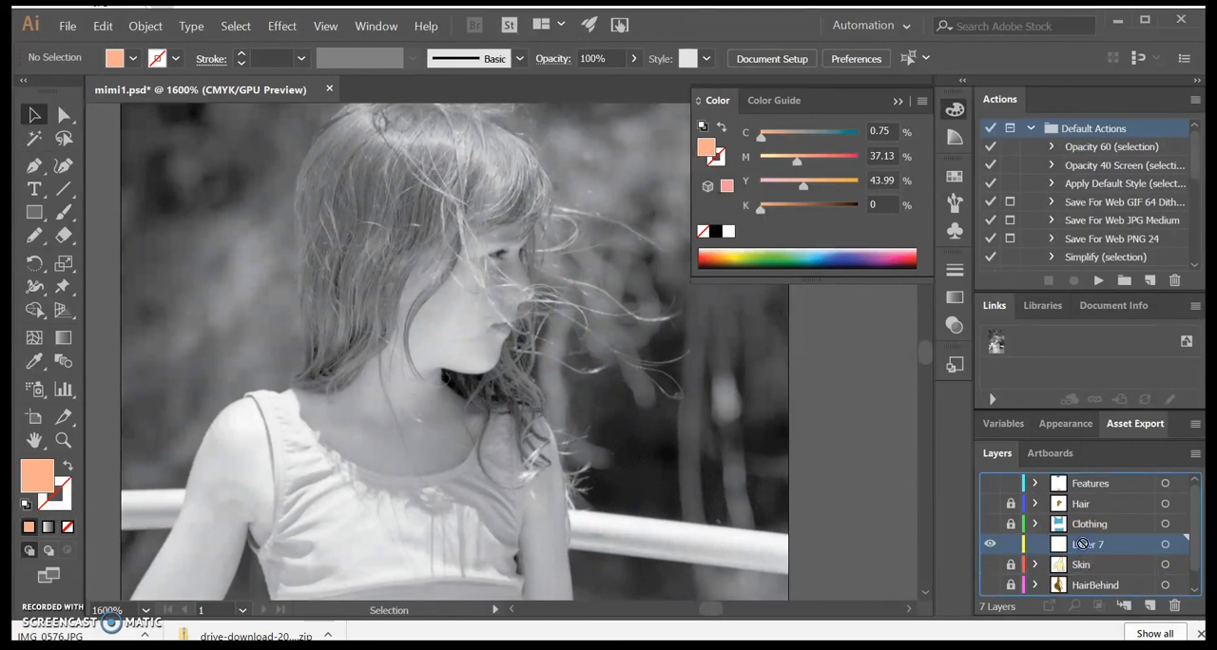
double_click(1083, 543)
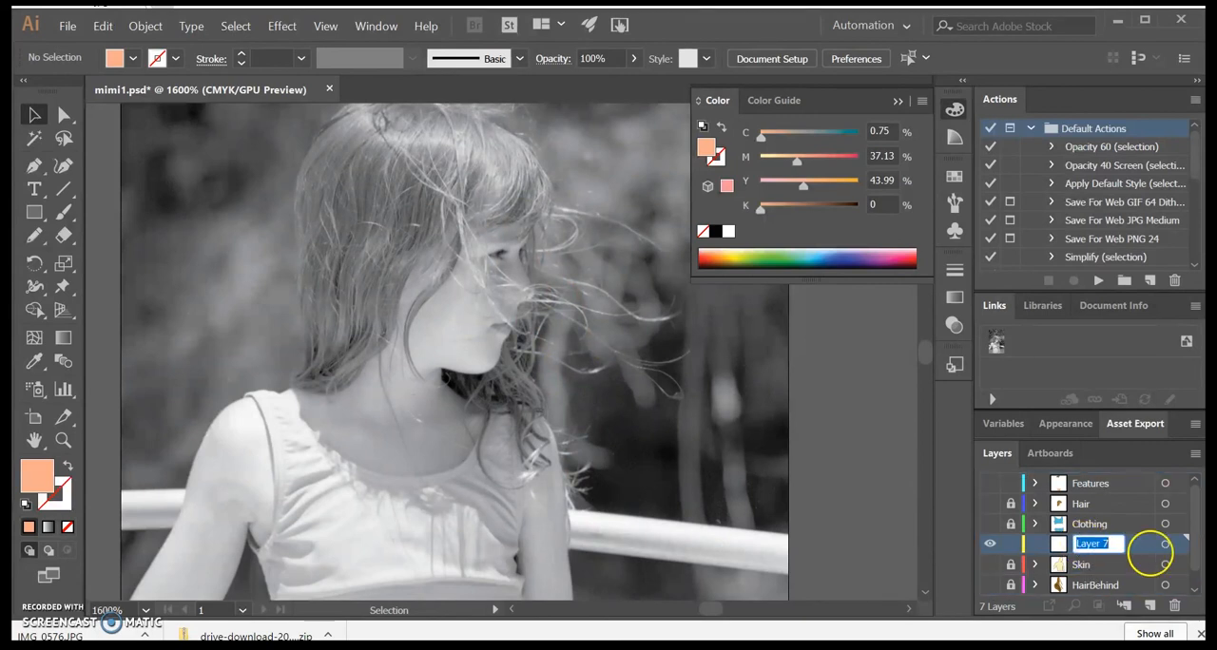
type("SkinShadow")
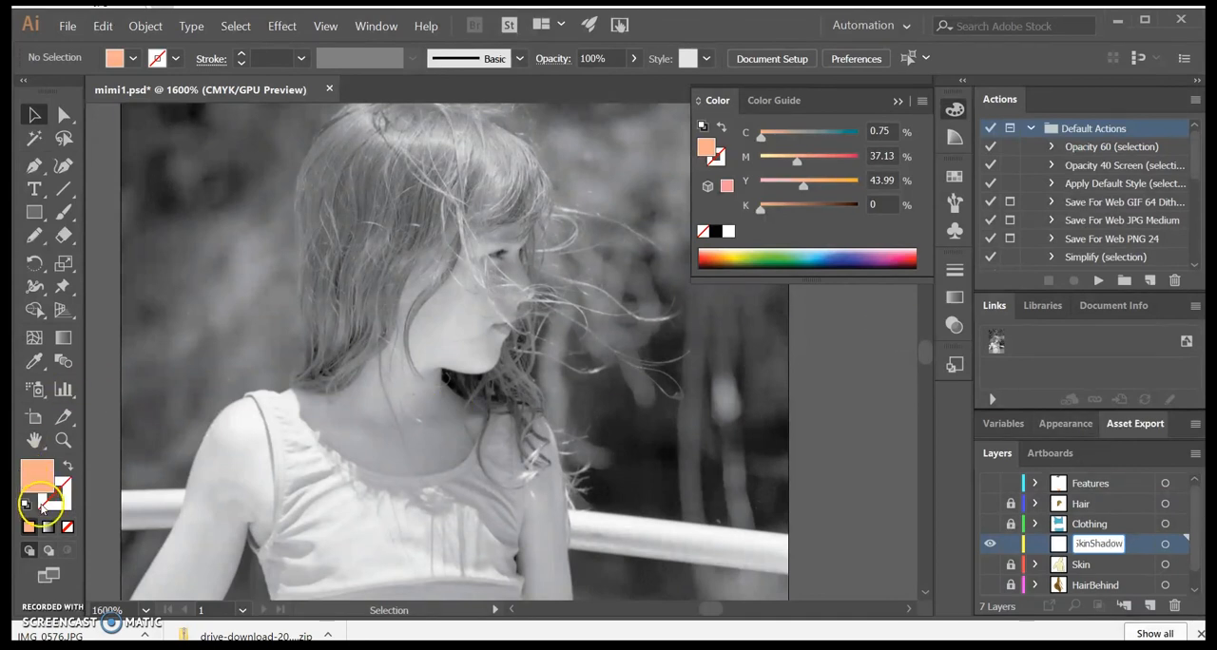
Step: Pick up the cream fill from the body shape on the Skin layer, hide and relock Skin, and make SkinShadow active
left_click(1010, 565)
left_click(990, 564)
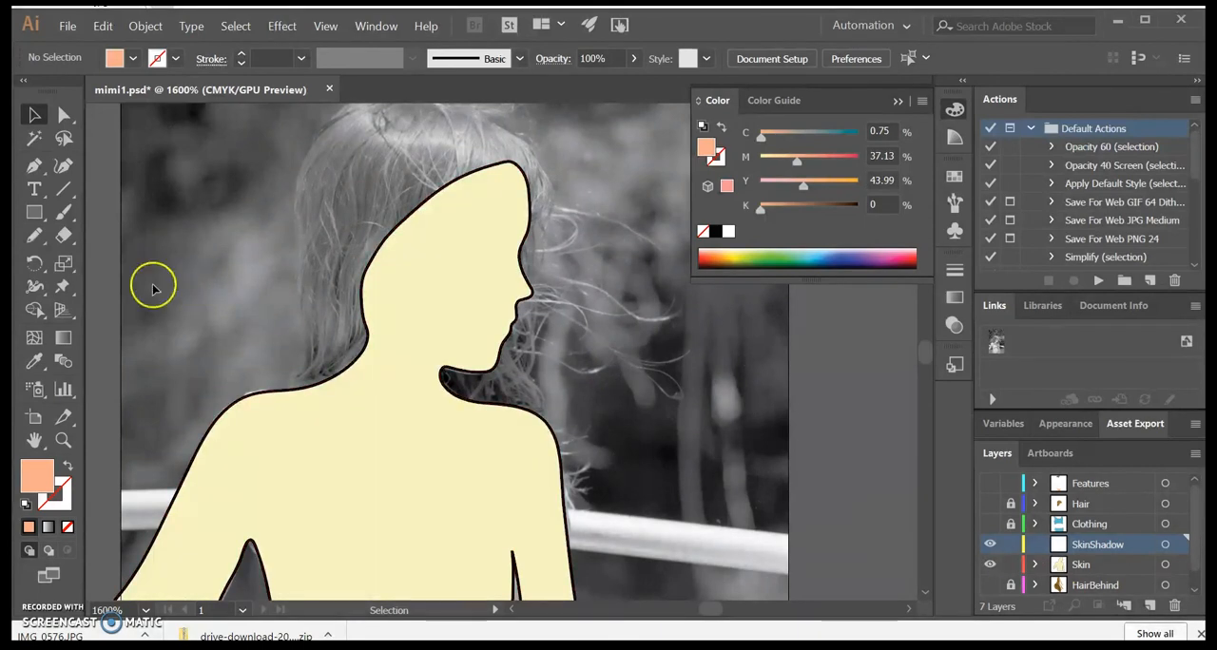
left_click(332, 415)
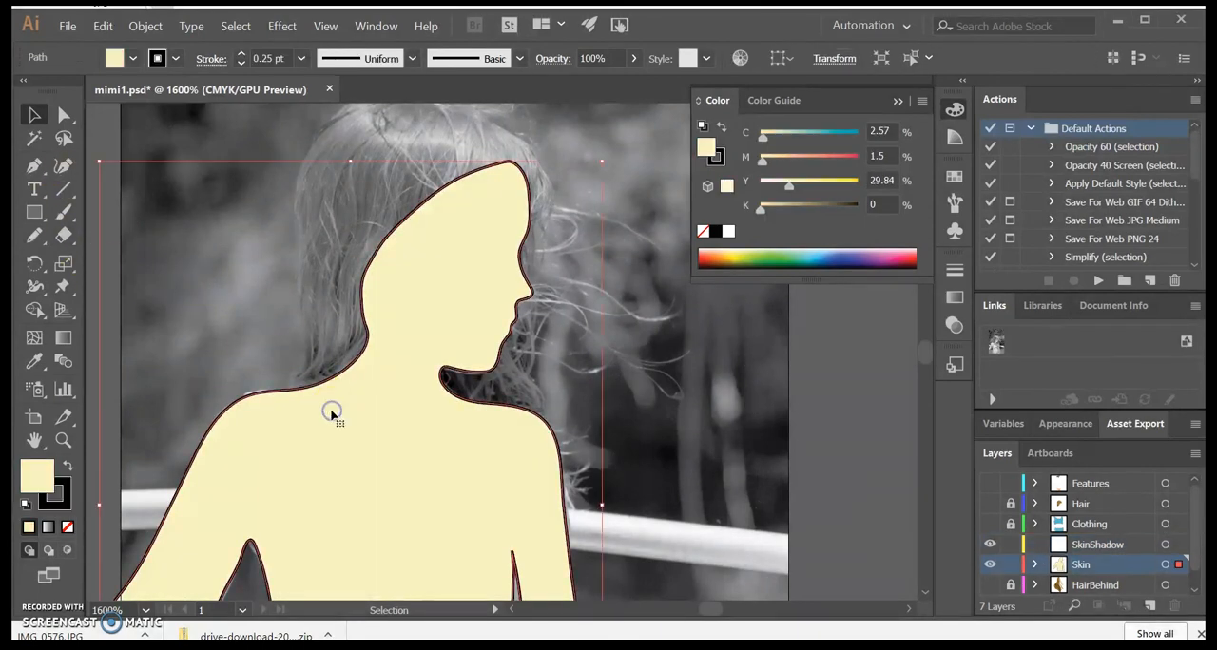
left_click(990, 565)
left_click(1106, 549)
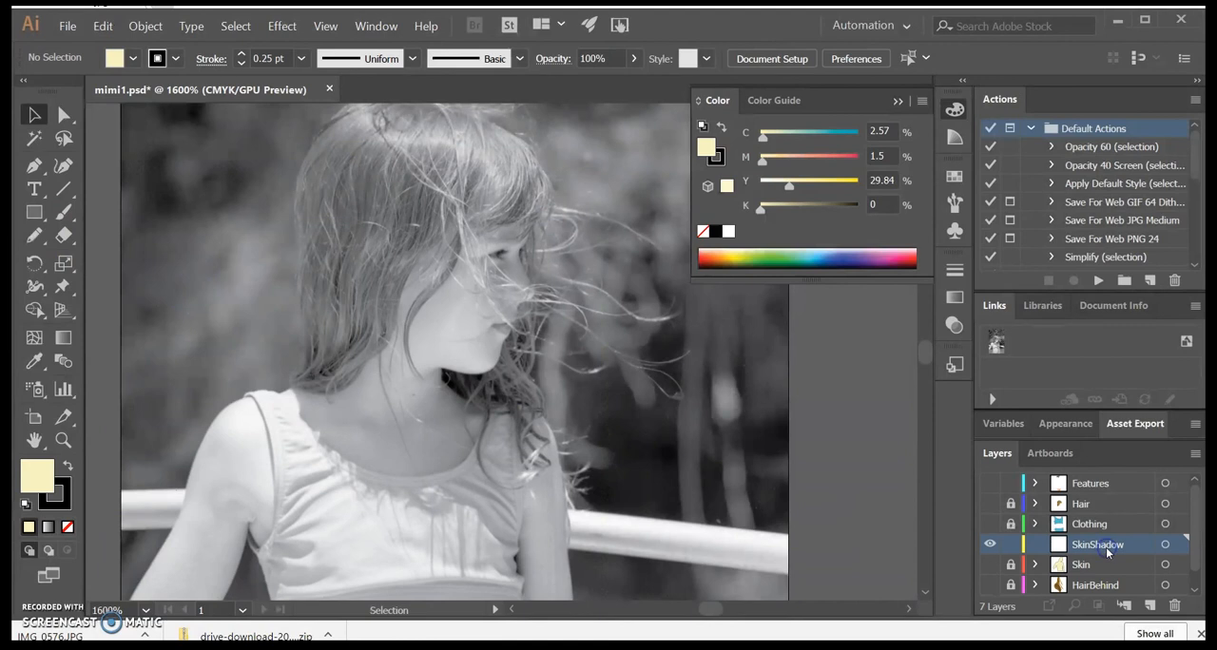
Step: Darken the cream fill slightly to F4E9AB for the skin shadows
double_click(44, 470)
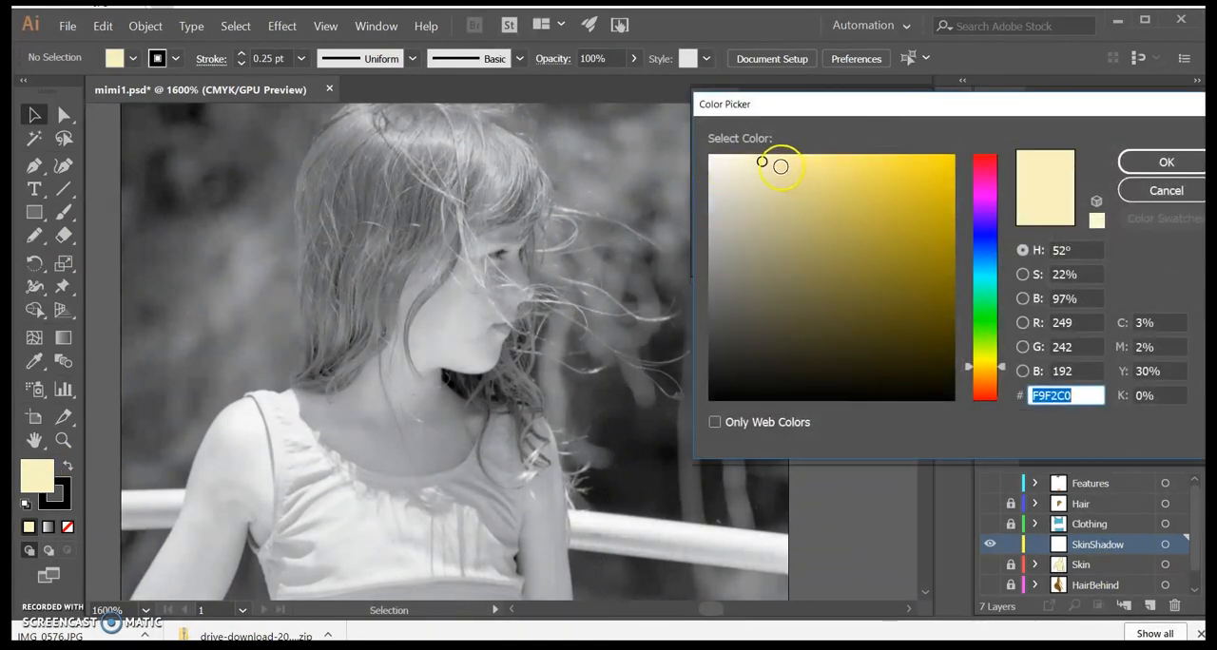
left_click_drag(770, 170, 775, 161)
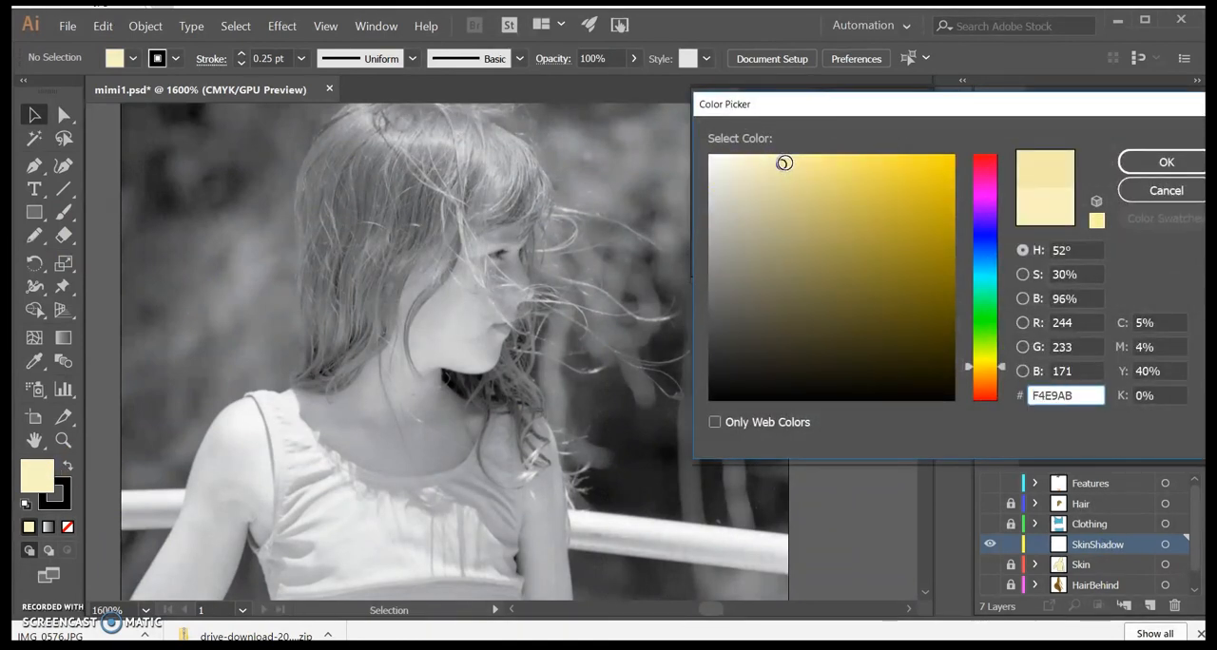
left_click(1161, 163)
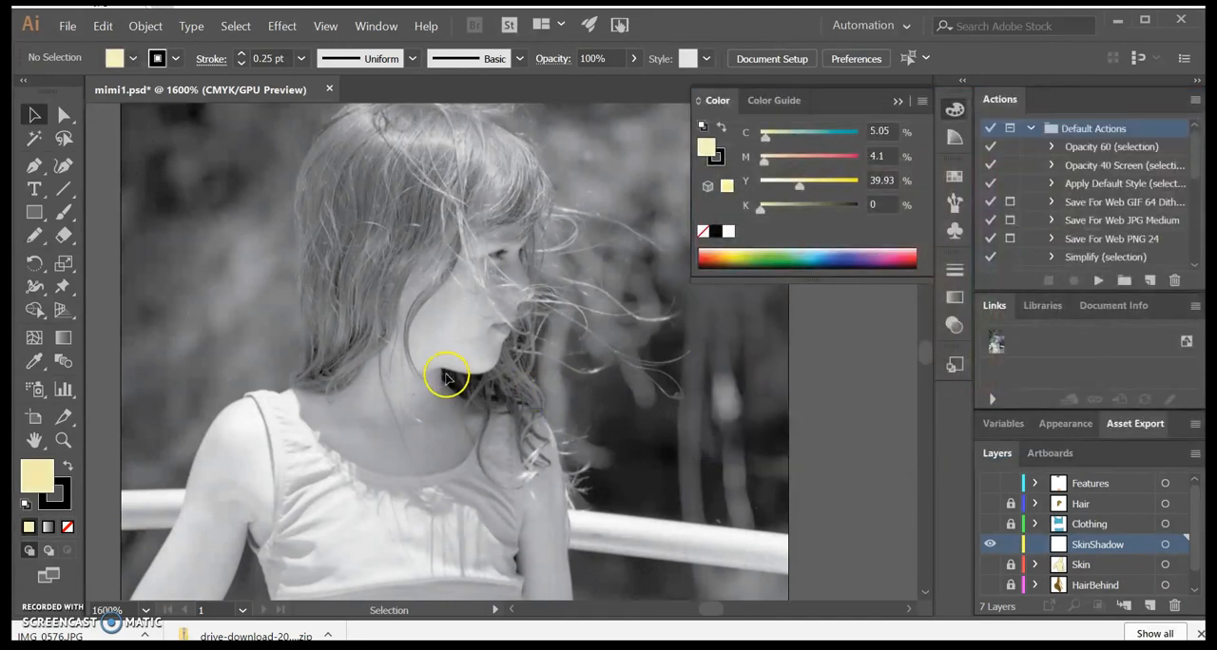
Step: Remove the stroke and trace the neck shadow below the chin with the Pencil tool, filled with the darker cream
left_click(34, 236)
left_click(54, 493)
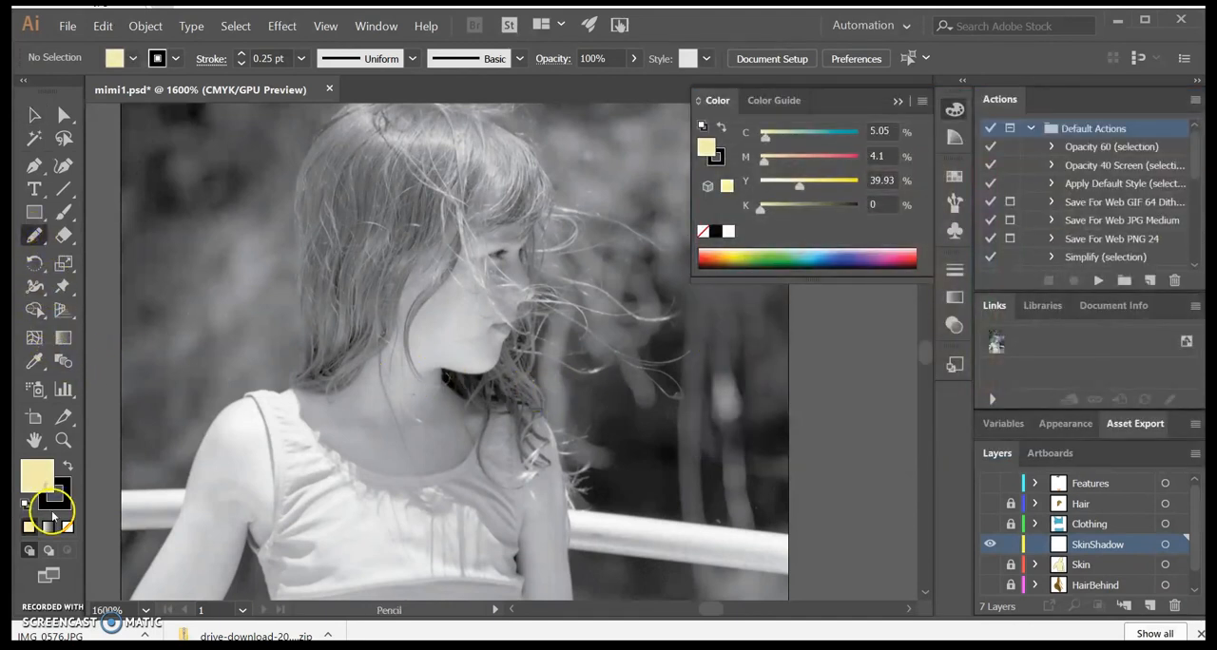
left_click(67, 527)
left_click(49, 466)
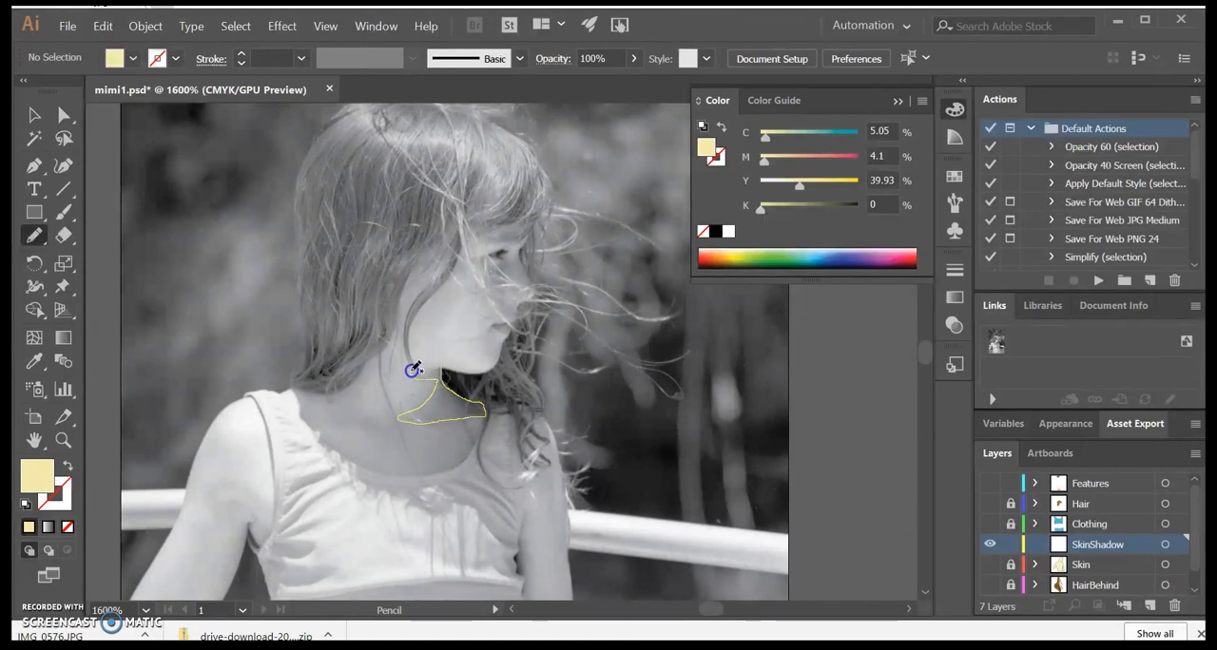
left_click_drag(440, 367, 443, 367)
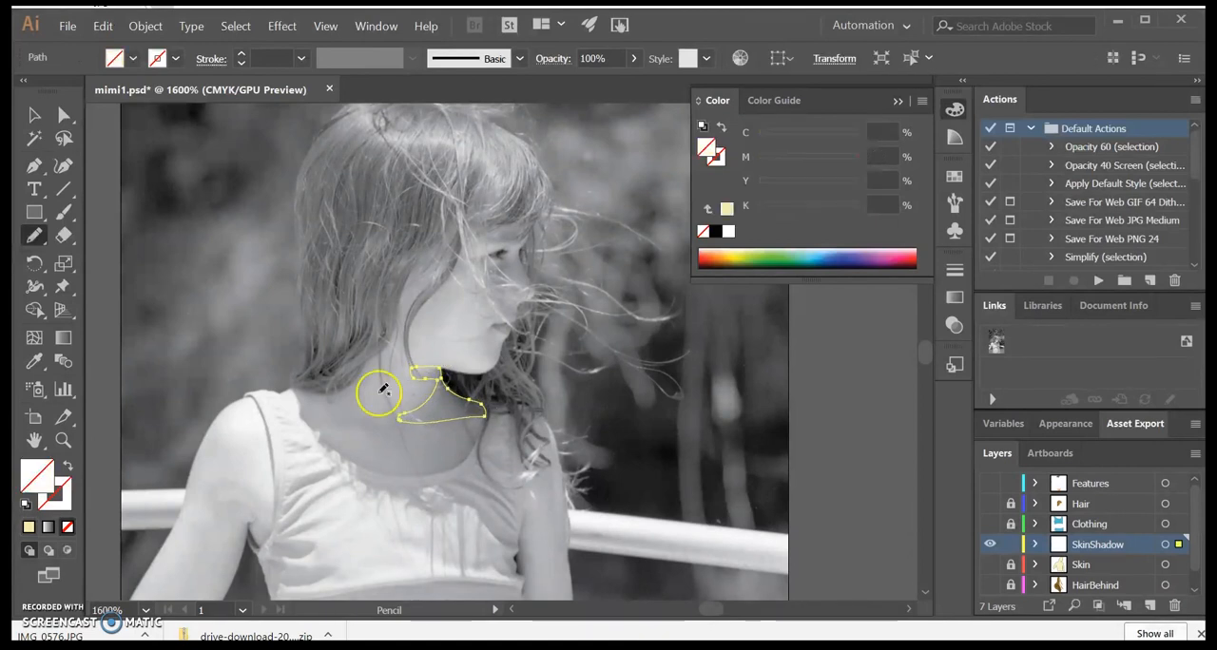
left_click(30, 528)
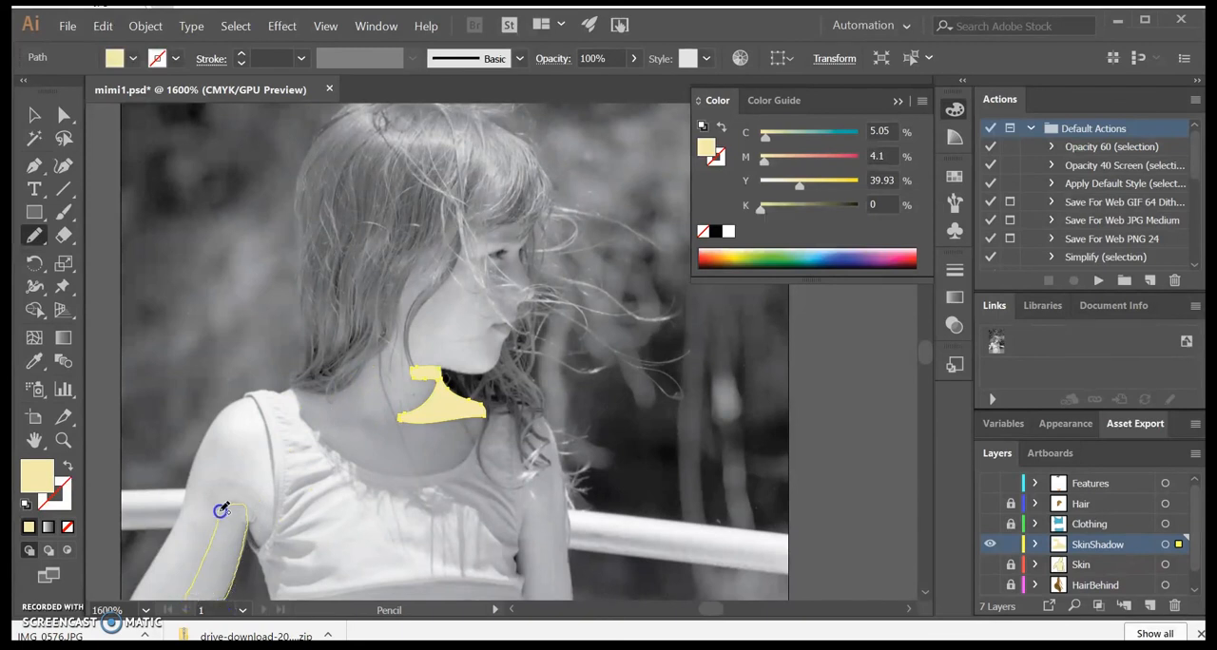
Step: Trace the cream-filled shadow along the underside of the bent arm, extending it down to the elbow
left_click_drag(220, 511, 224, 509)
left_click(29, 528)
scroll(201, 480, "down", 3)
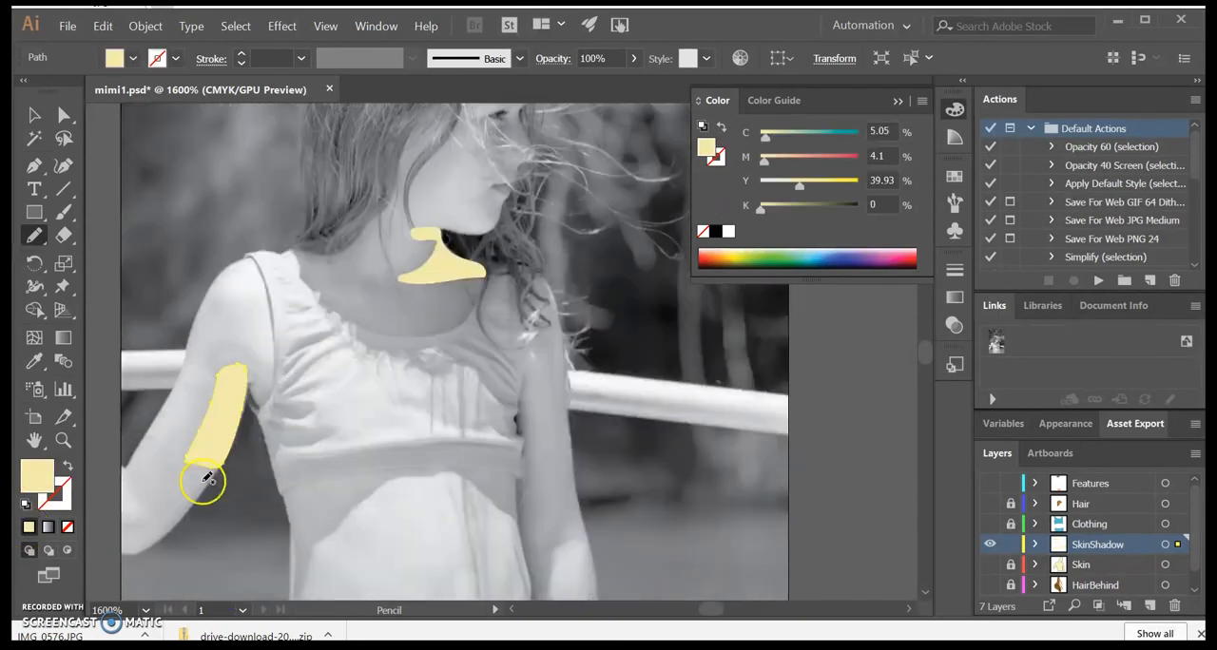
scroll(204, 481, "down", 1)
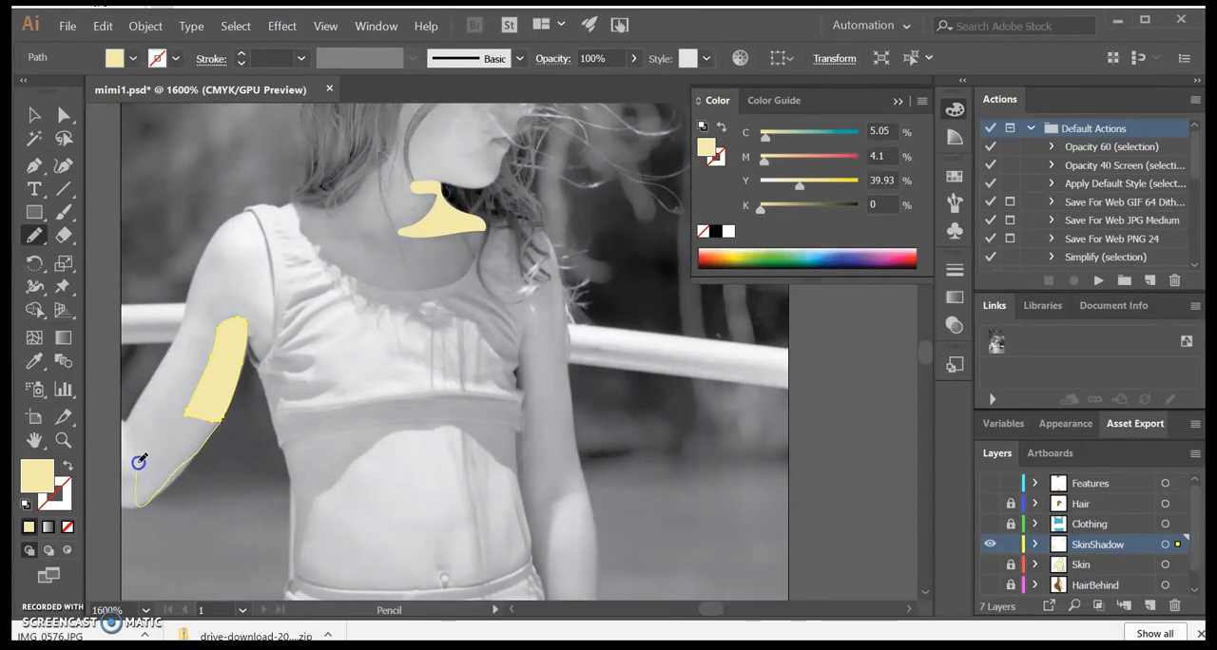
left_click_drag(187, 410, 189, 410)
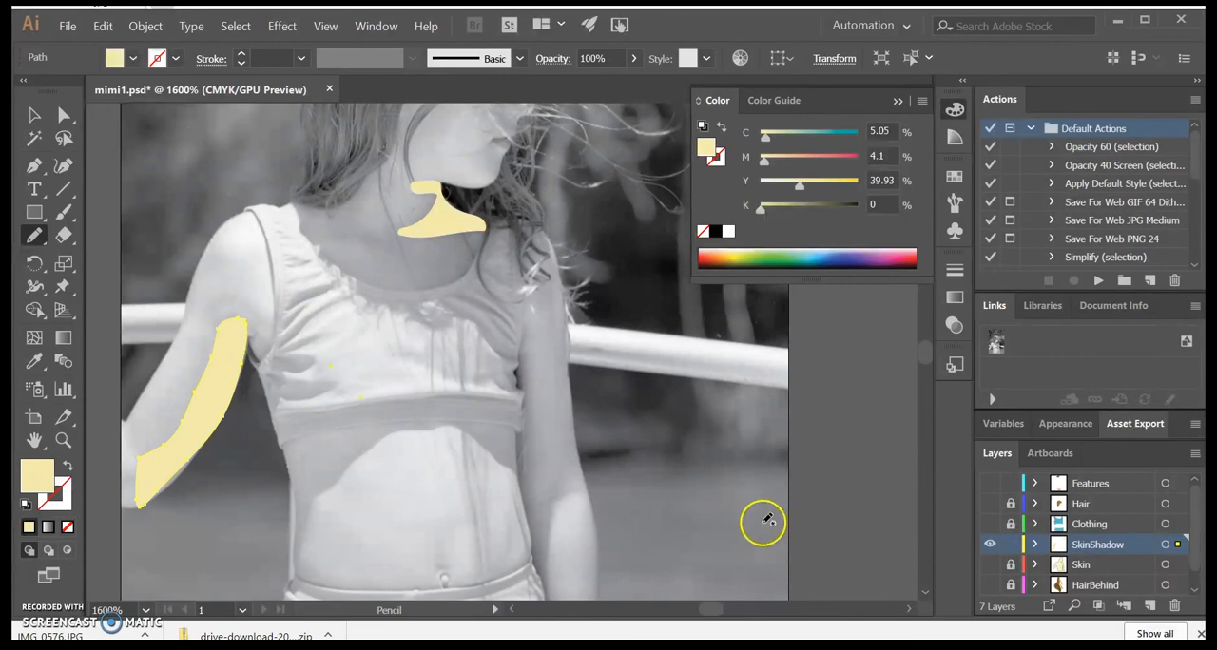
Step: Trace a narrow cream-filled shadow along the inner edge of the straight arm beside the torso
left_click_drag(529, 333, 525, 320)
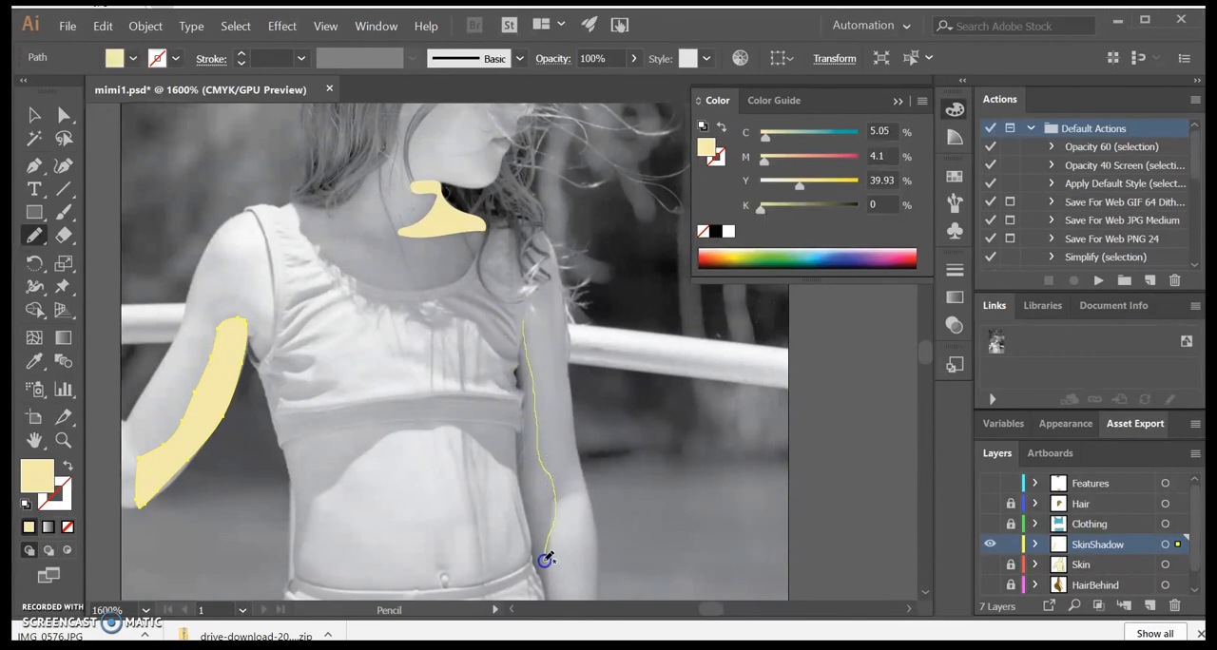
left_click_drag(529, 513, 526, 471)
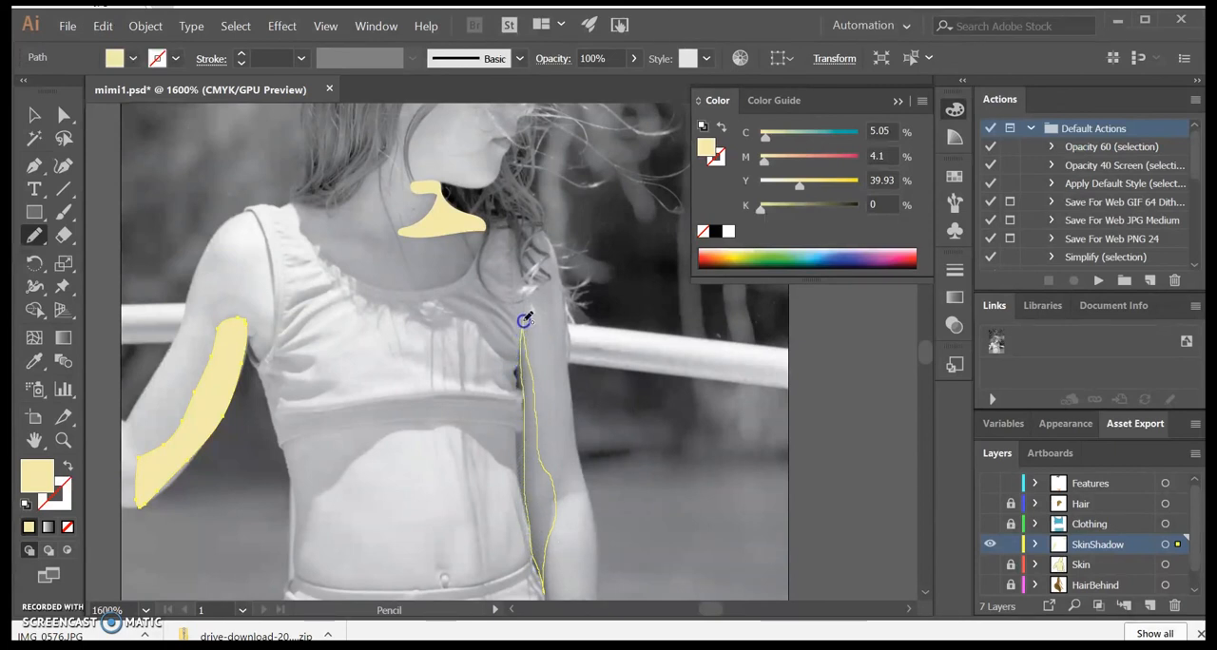
left_click_drag(524, 320, 524, 321)
left_click(29, 526)
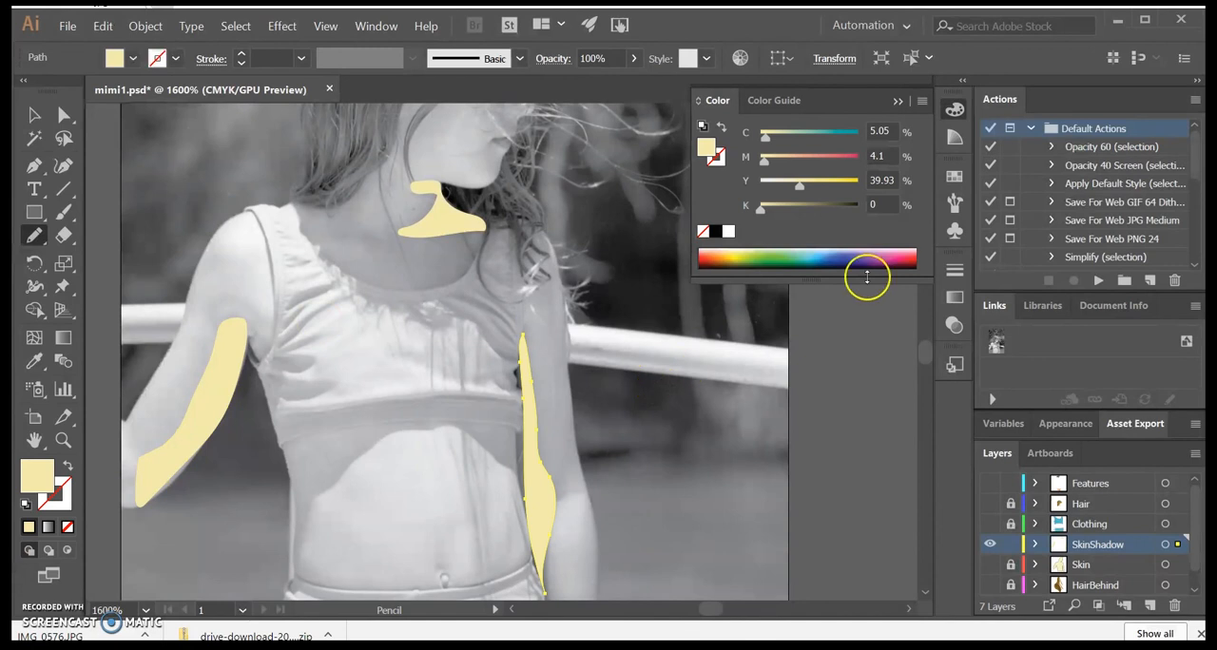
Step: Darken the fill with the straight arm's shadow selected to C 8.71, M 10.31, Y 50.87, K 0
double_click(706, 147)
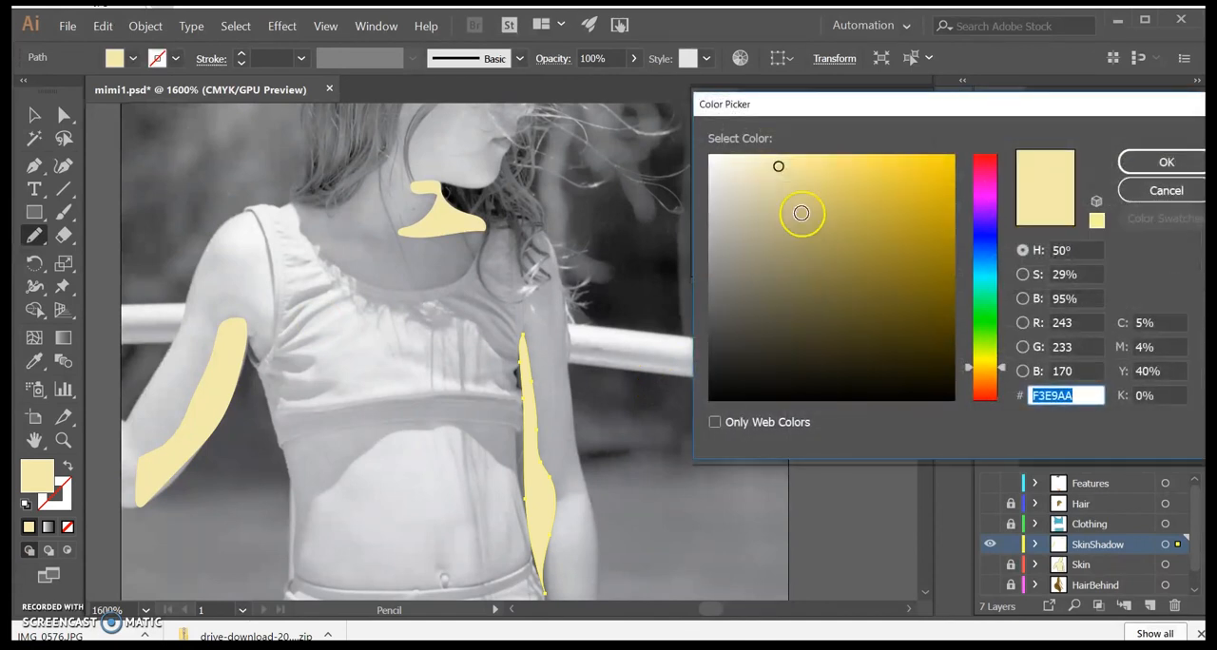
left_click(797, 163)
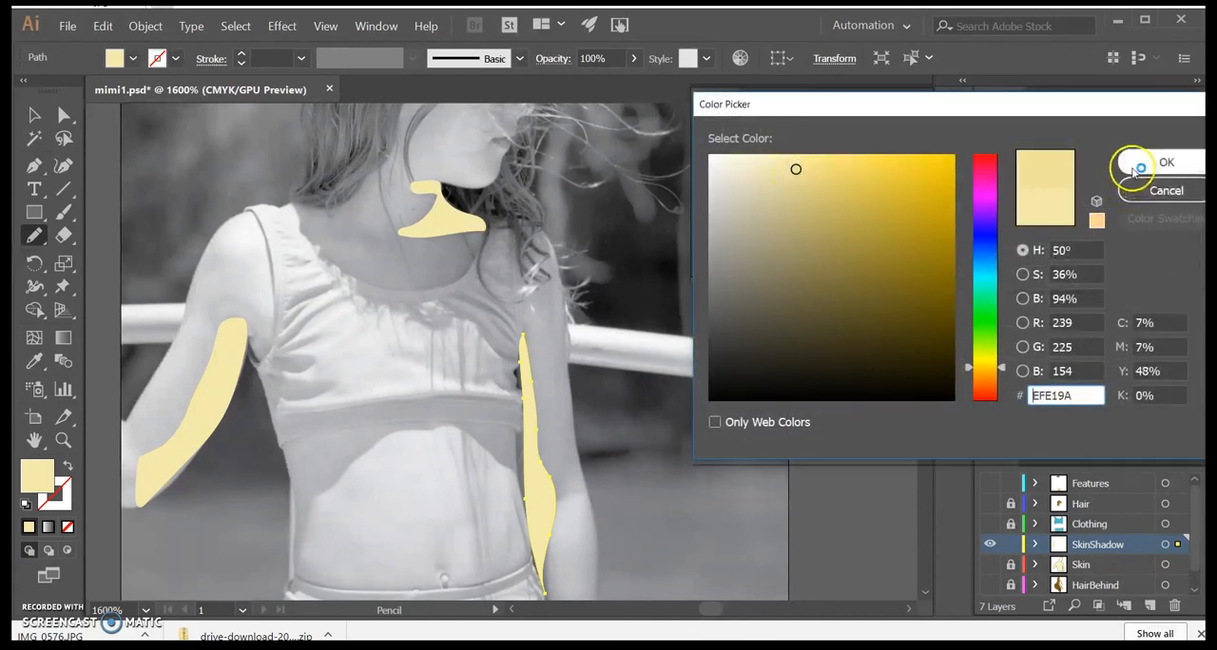
left_click(1146, 162)
scroll(656, 333, "up", 5)
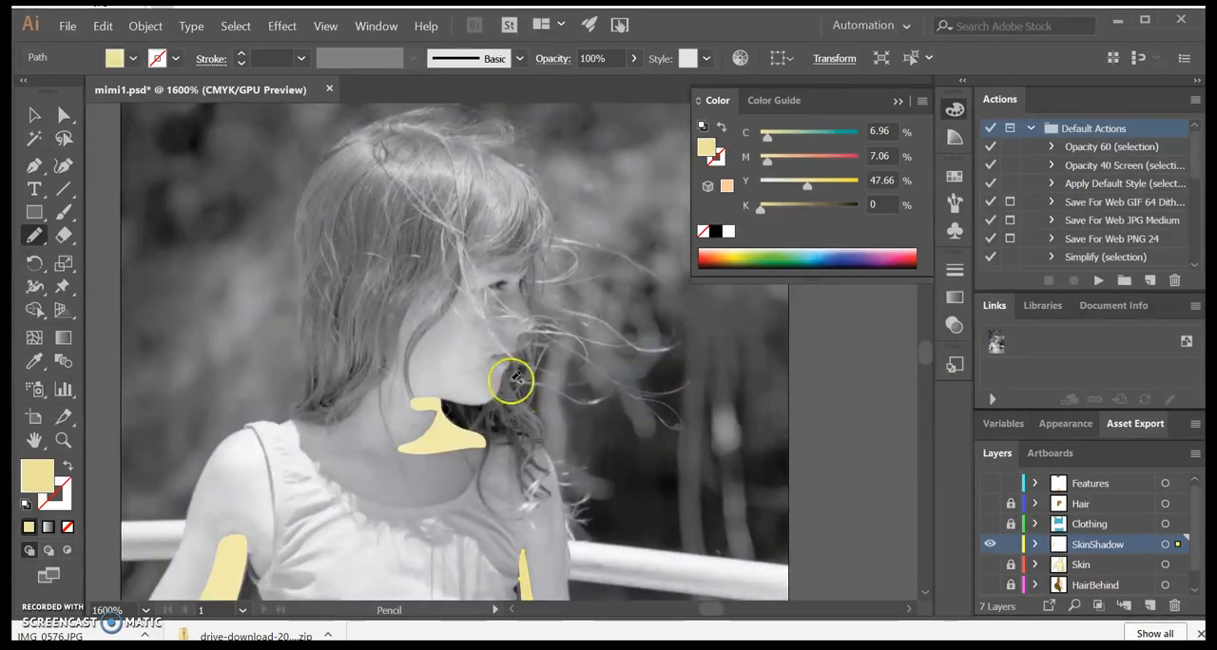
double_click(34, 475)
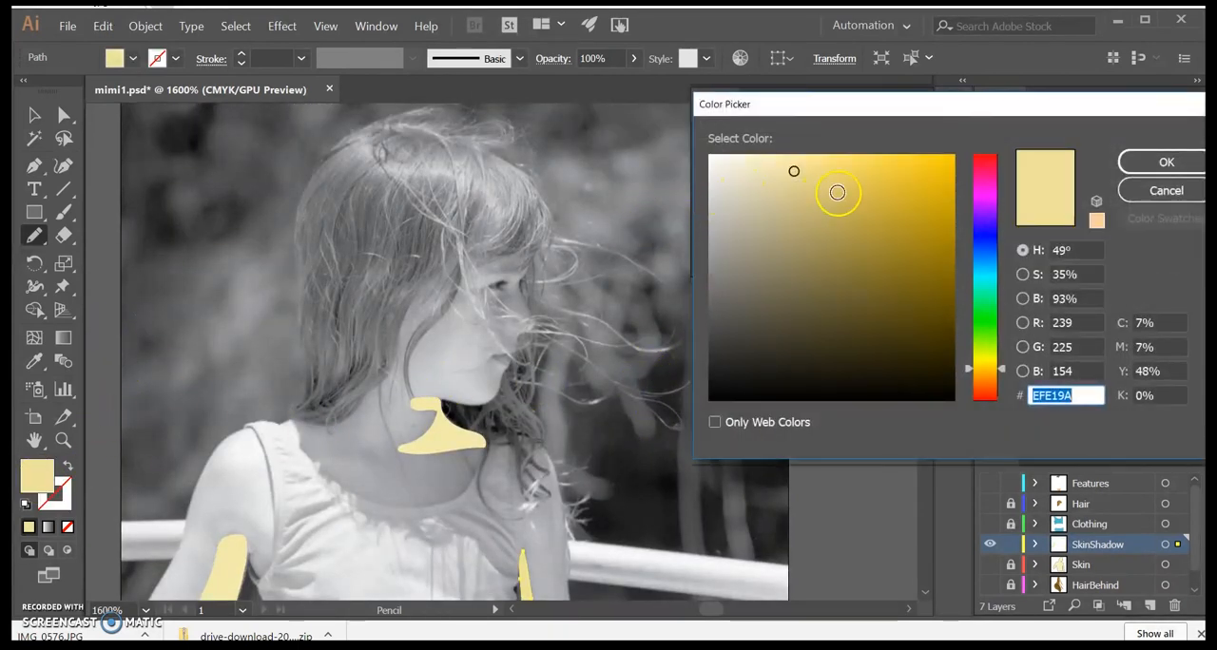
left_click(800, 172)
key("Return")
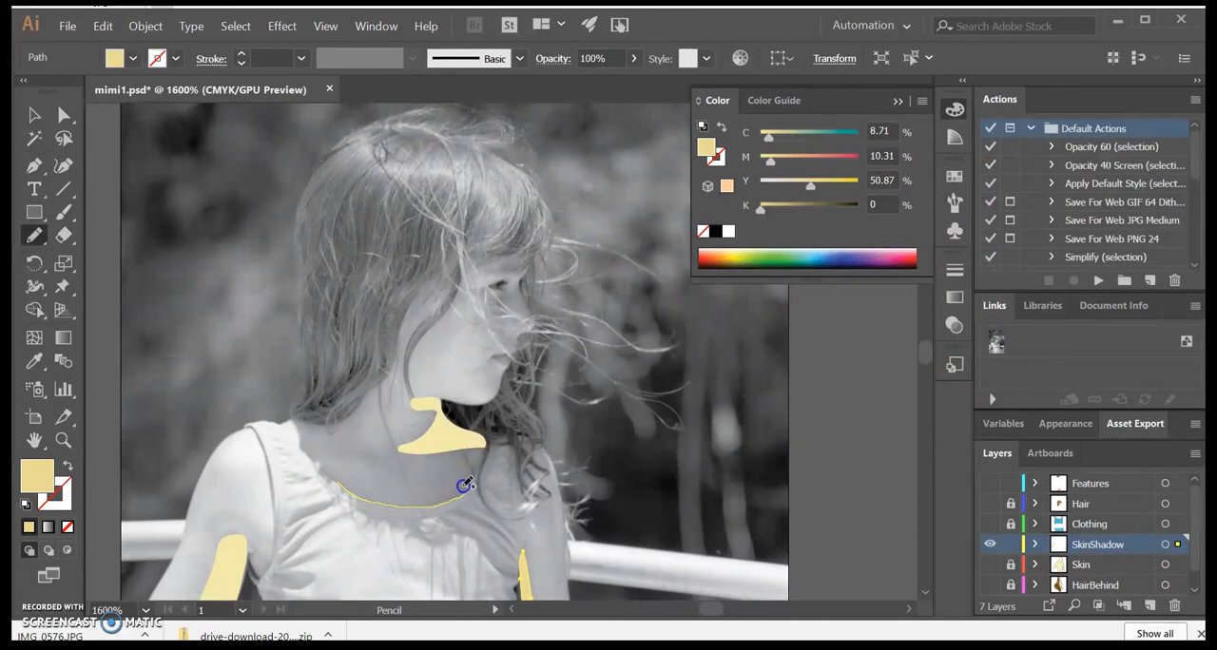
Step: Trace a filled shadow along the top's neckline on SkinShadow, and show all the hidden artwork layers
left_click_drag(337, 481, 342, 486)
left_click(29, 527)
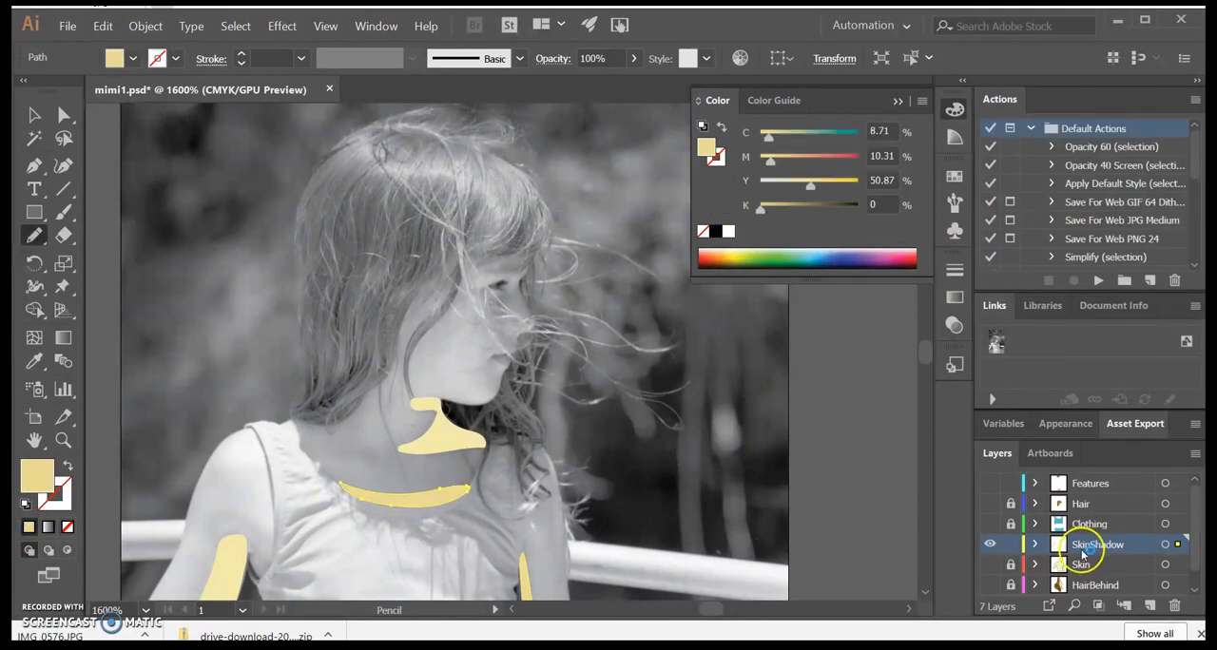
left_click(989, 564)
left_click(989, 585)
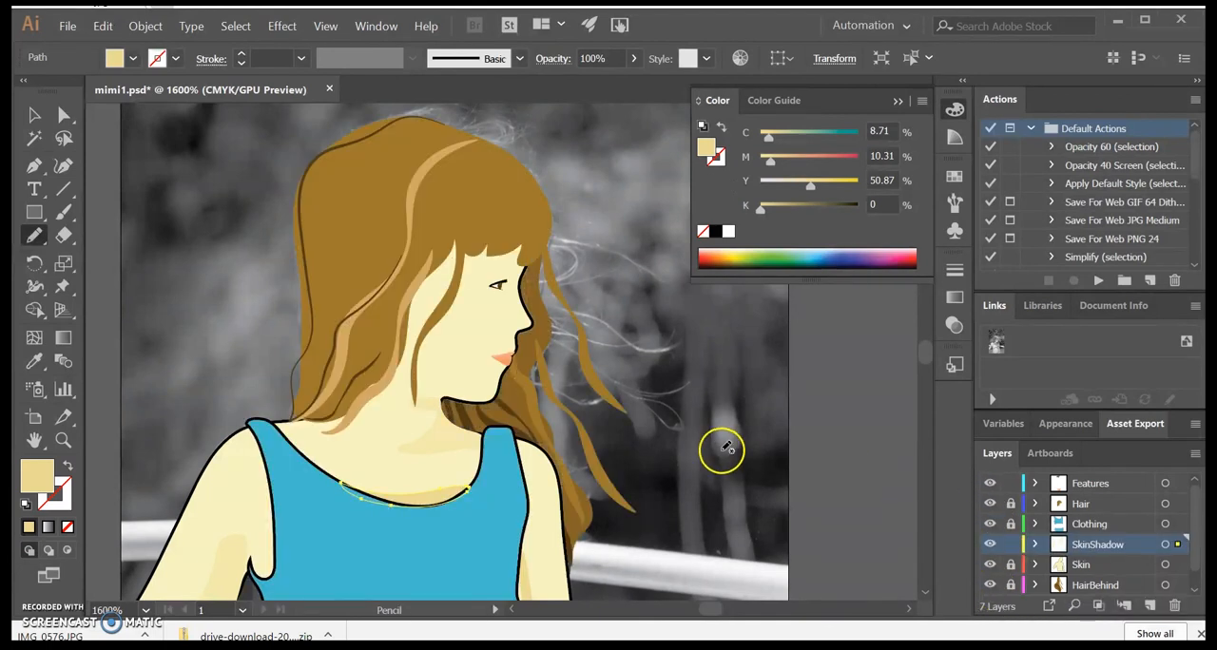
Step: Deselect the neckline shadow and save the artwork to the Desktop as the Adobe Illustrator file AmeliaChild with the default options
scroll(357, 492, "down", 2)
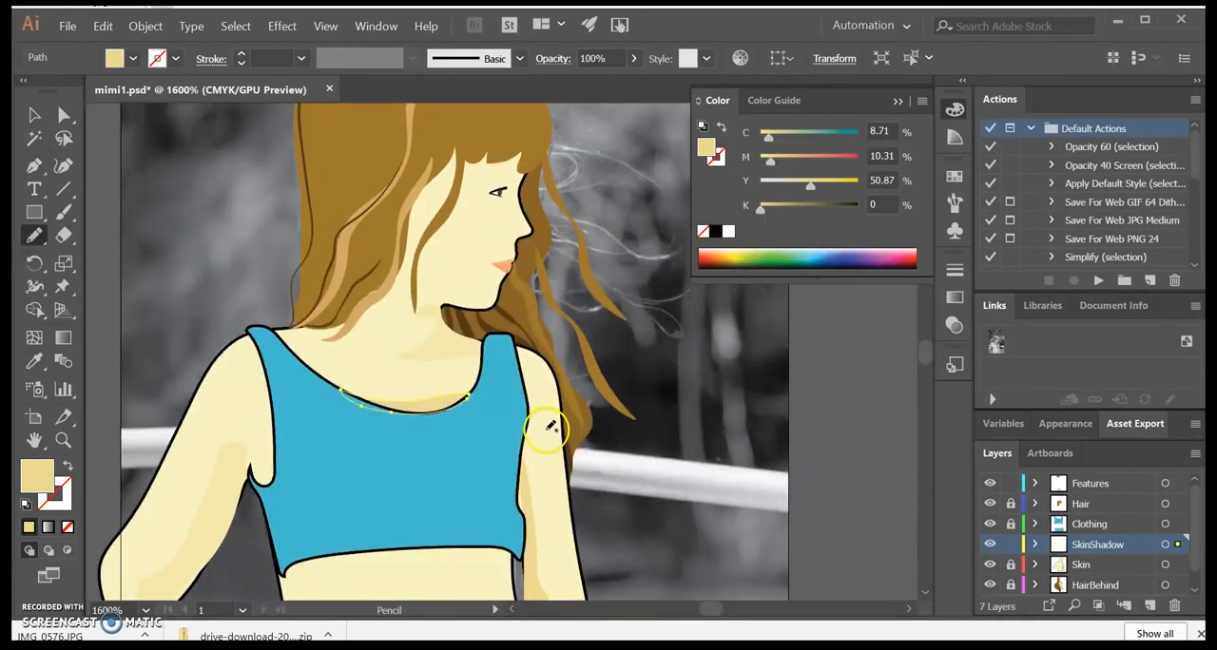
key("ctrl+minus")
key("ctrl+minus")
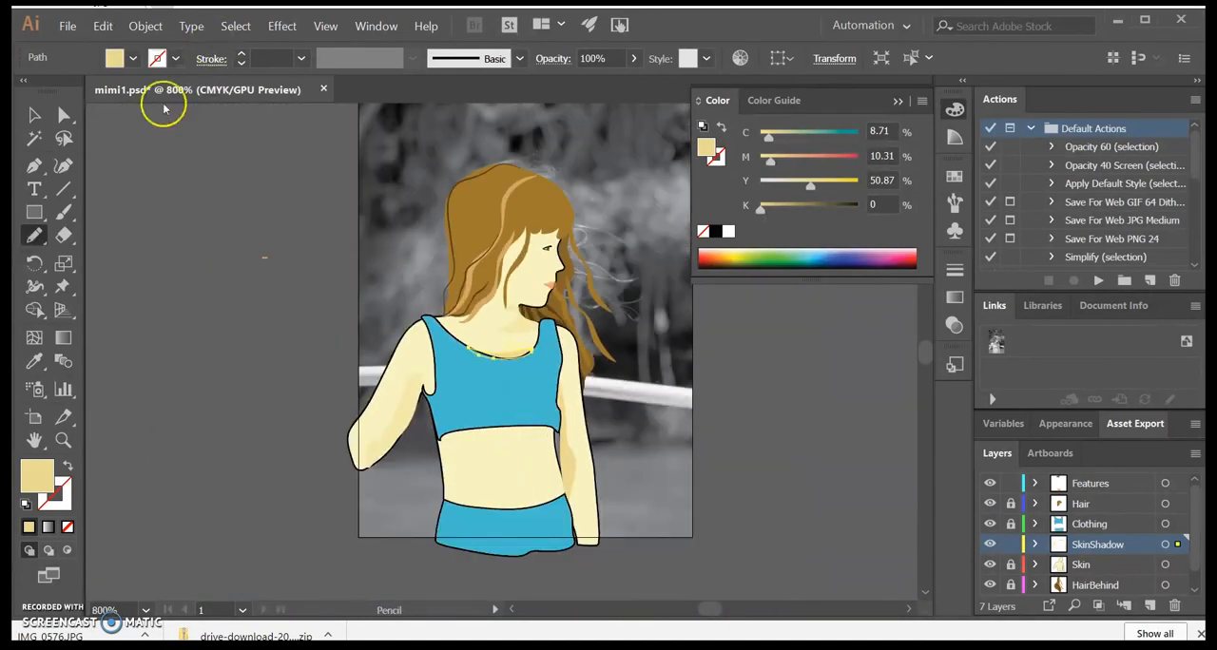
left_click(34, 115)
left_click(212, 176)
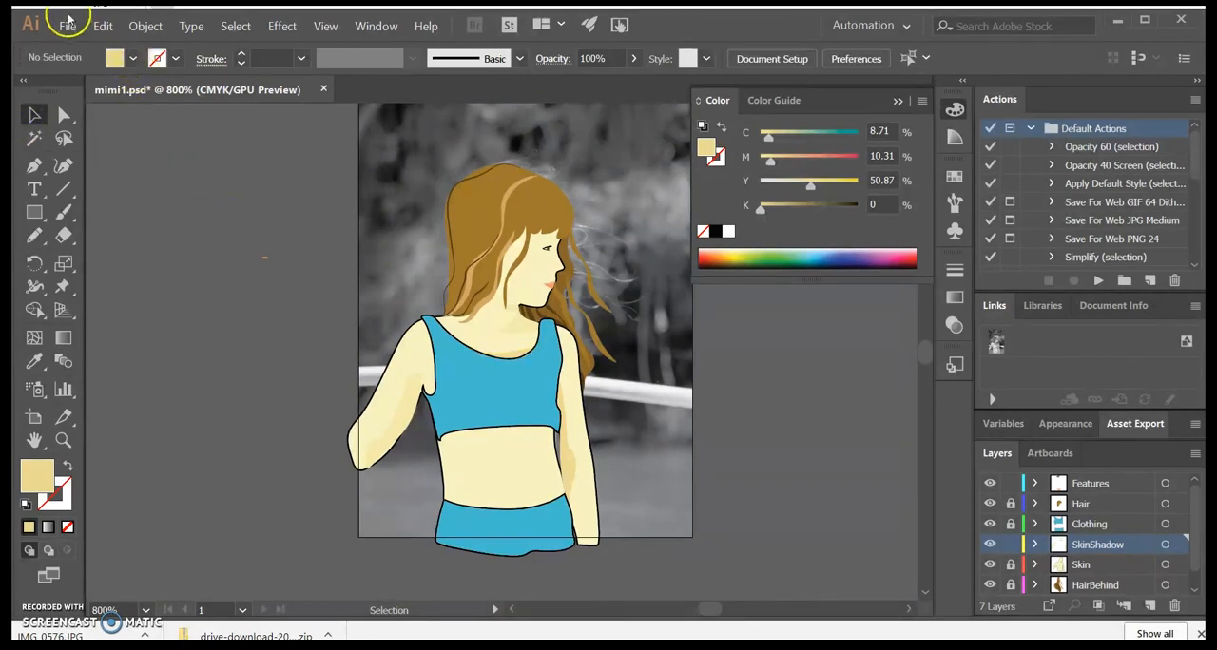
left_click(68, 23)
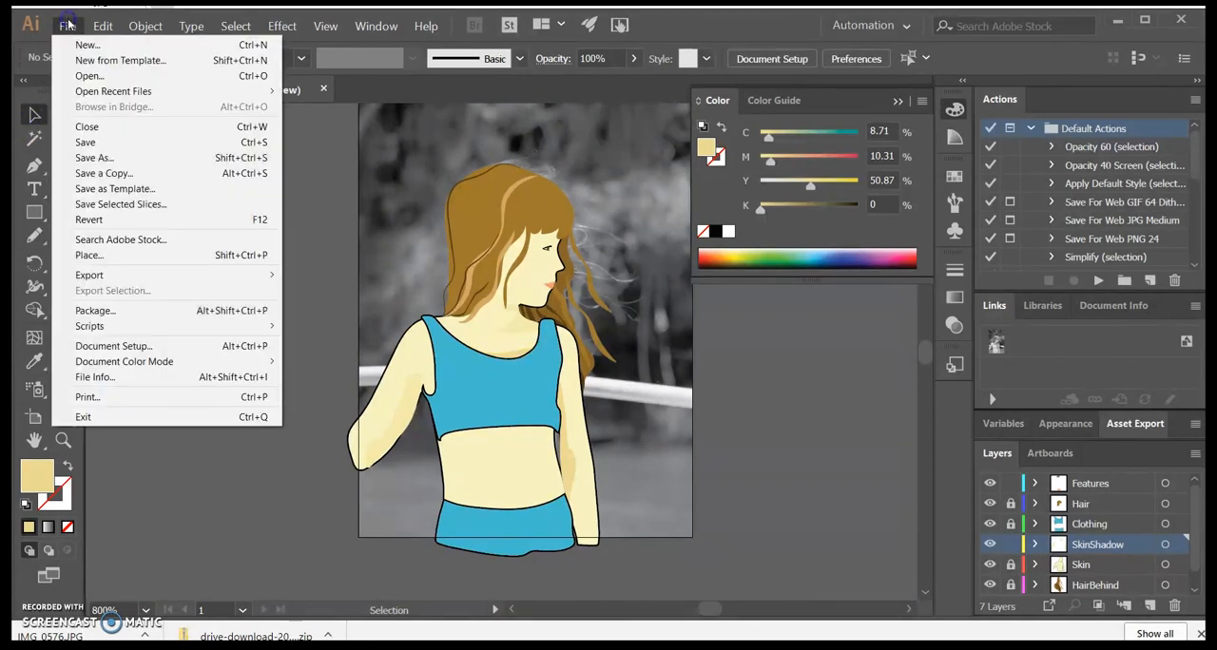
left_click(96, 159)
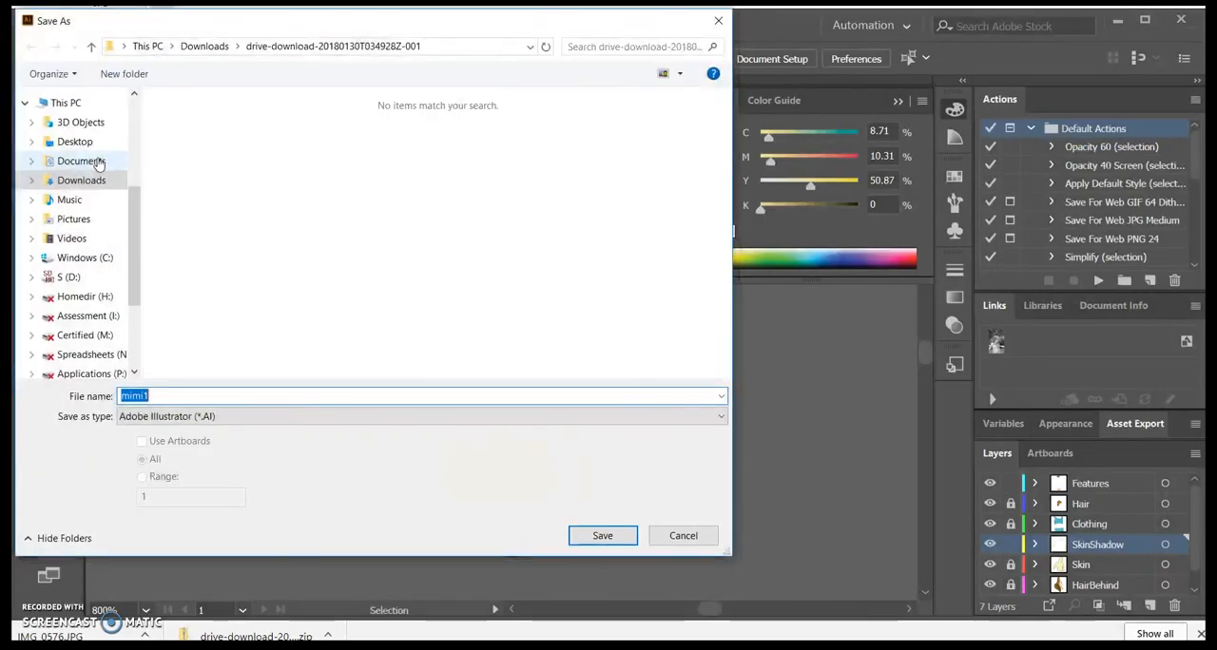
left_click(74, 141)
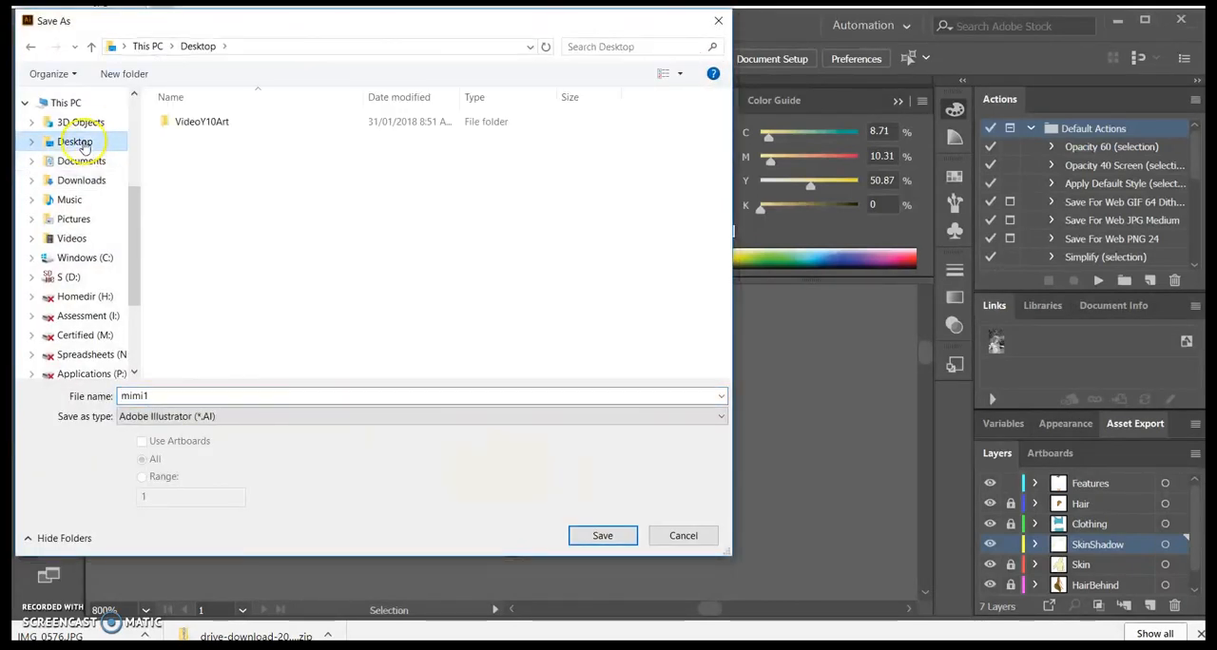
double_click(233, 396)
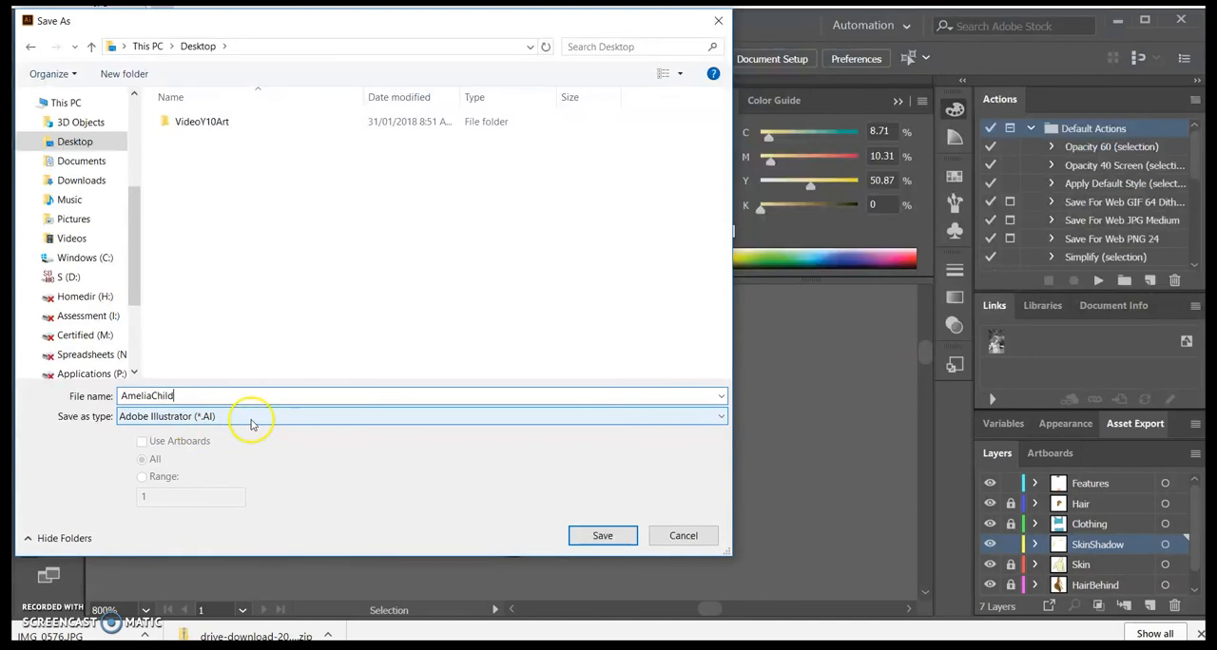
left_click(595, 533)
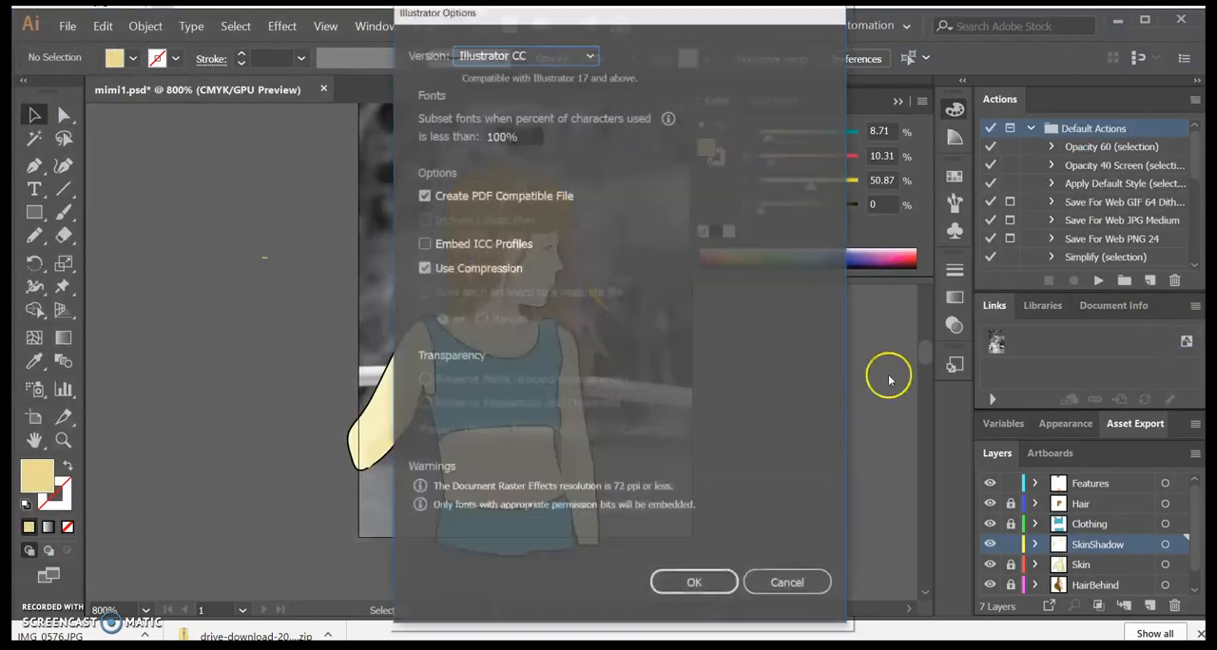
left_click(689, 584)
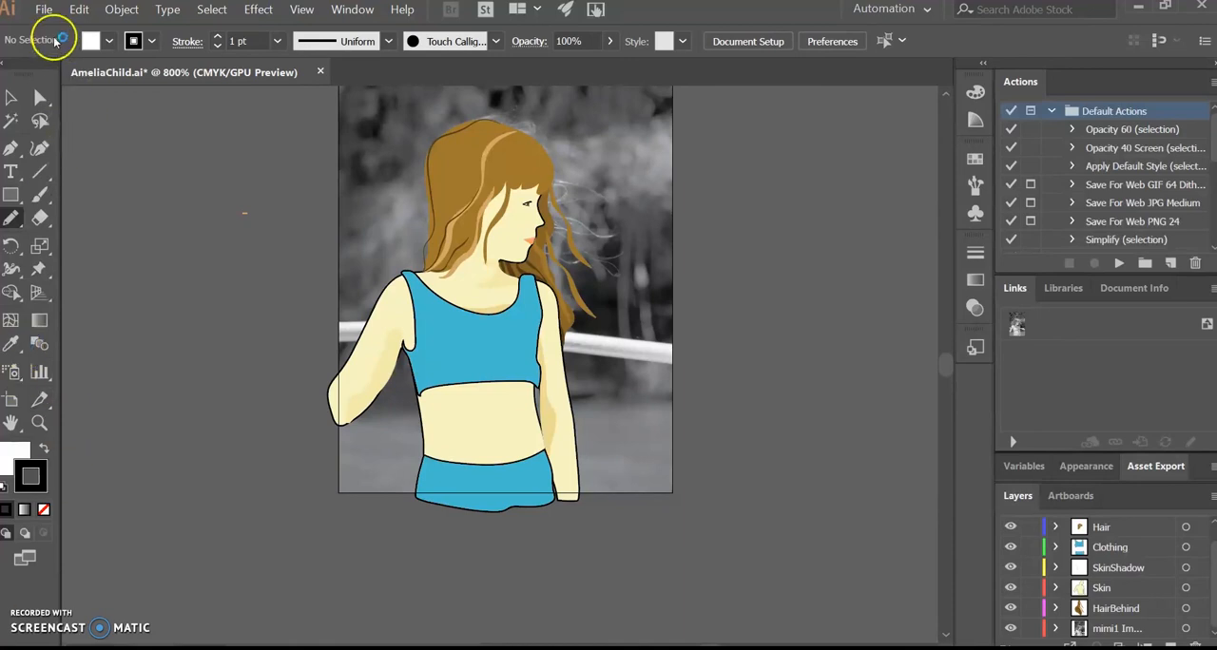
left_click(44, 11)
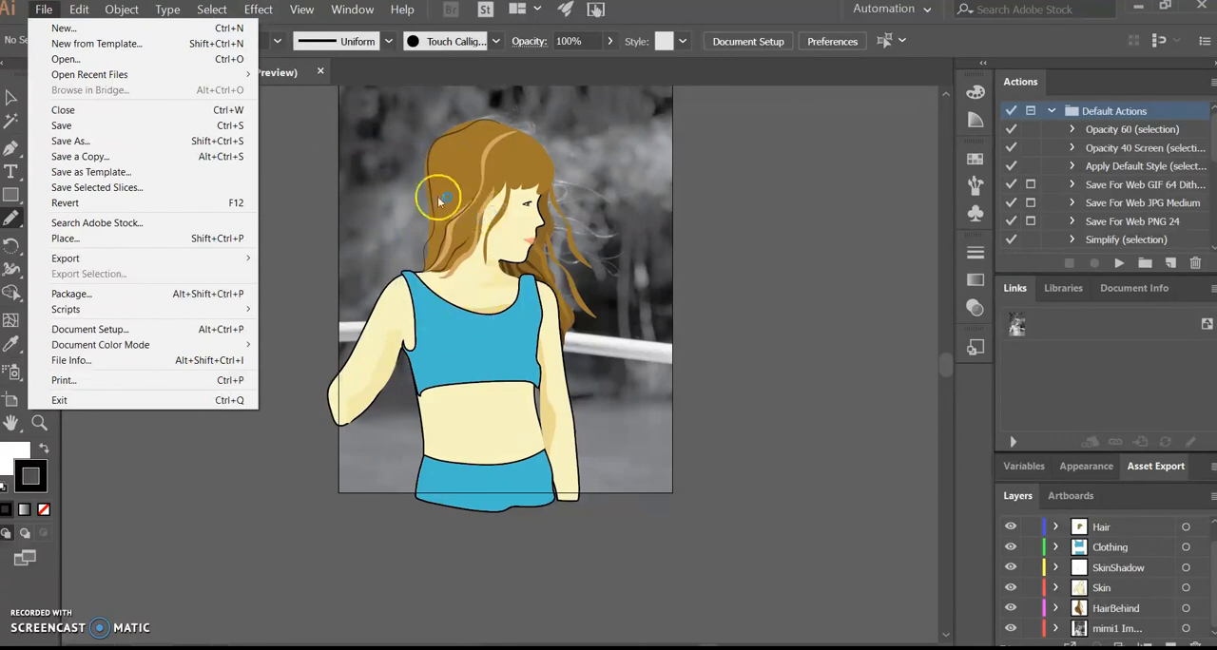
left_click(756, 232)
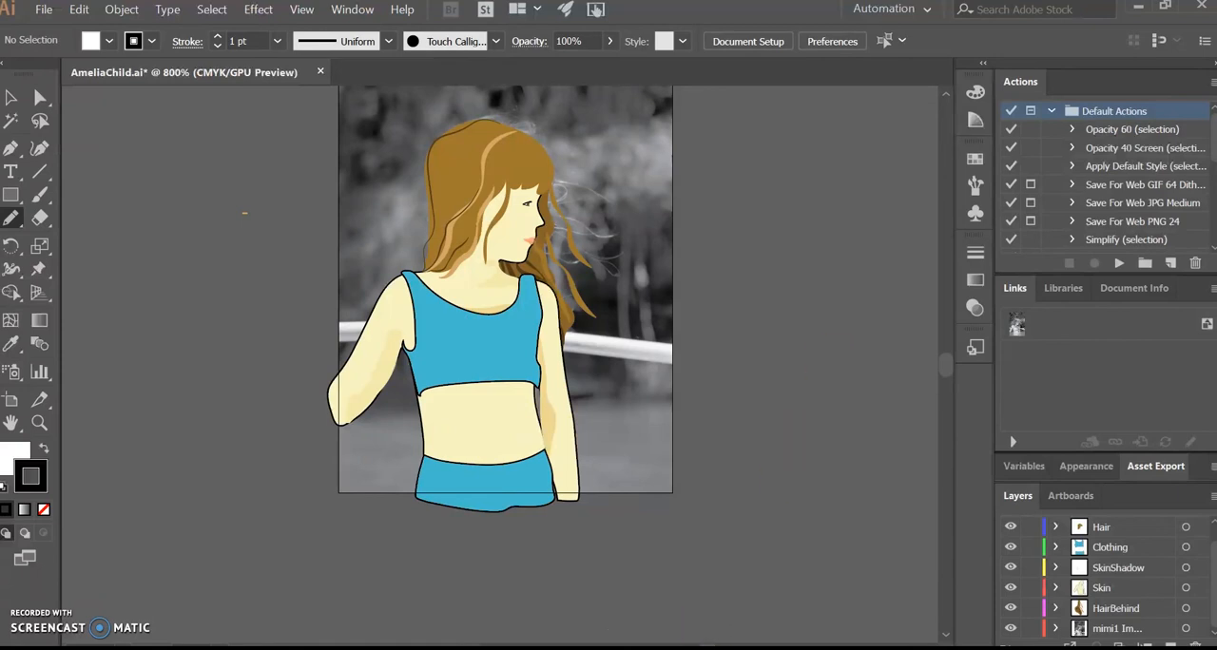
left_click(1161, 7)
left_click(1160, 7)
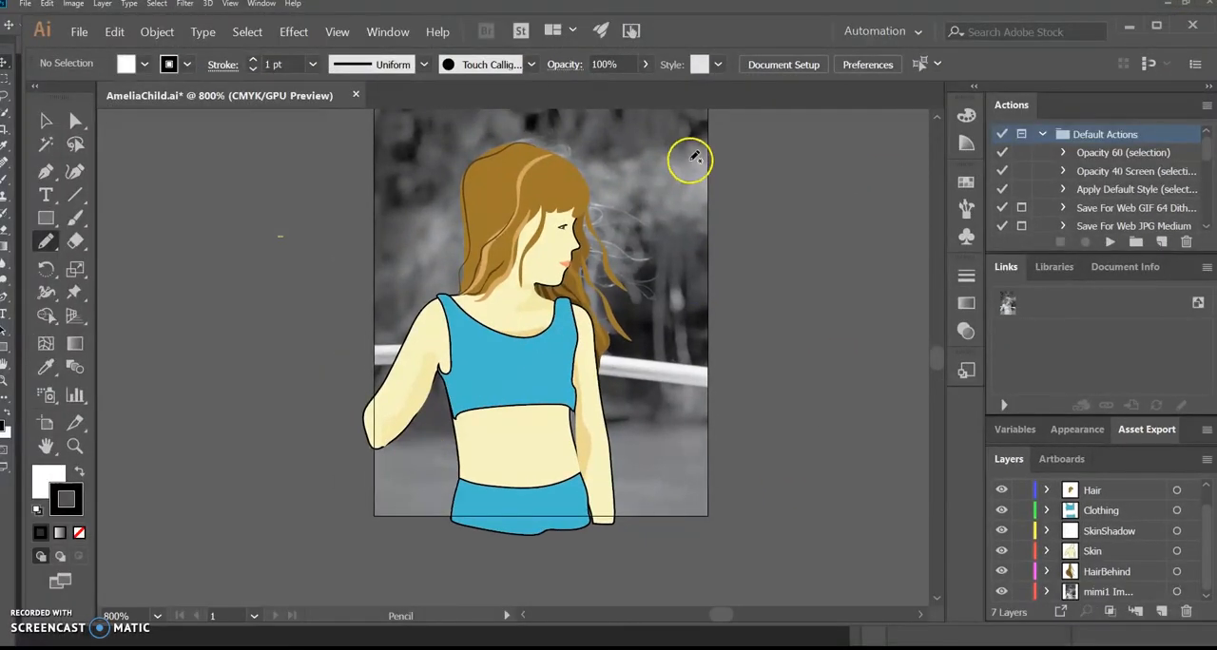
double_click(792, 32)
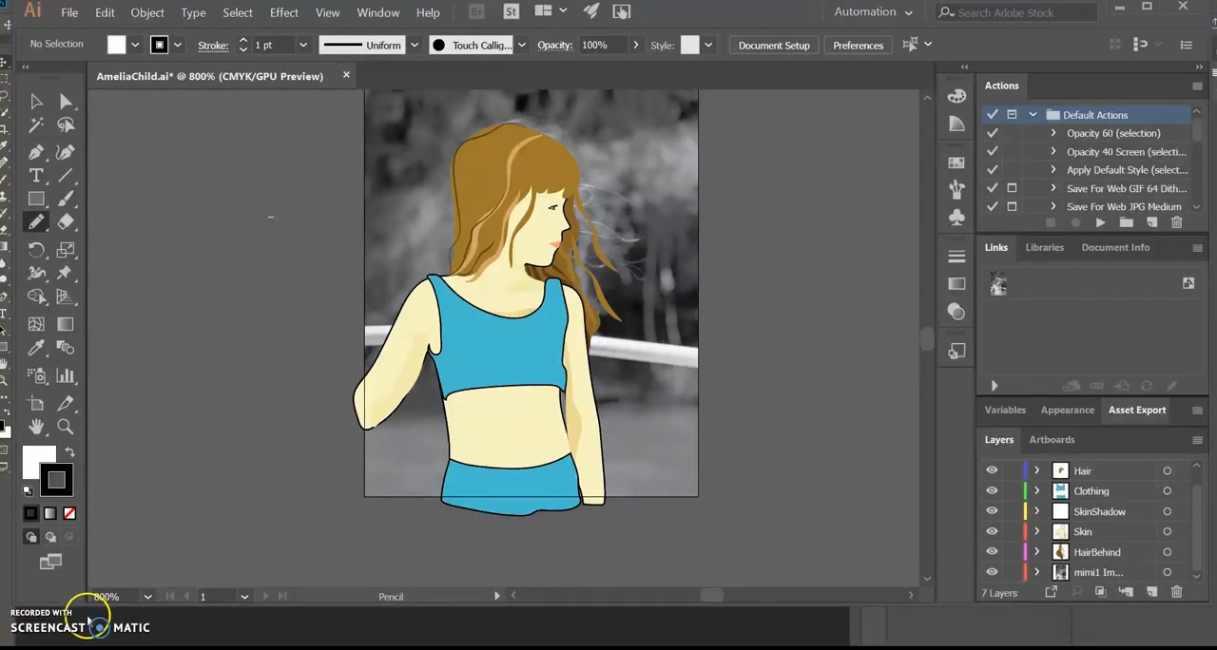
Step: Examine the vector portrait's edges at very small and very large magnifications, from 100% up to 6400%
key("ctrl+minus")
key("ctrl+minus")
key("ctrl+minus")
key("ctrl+minus")
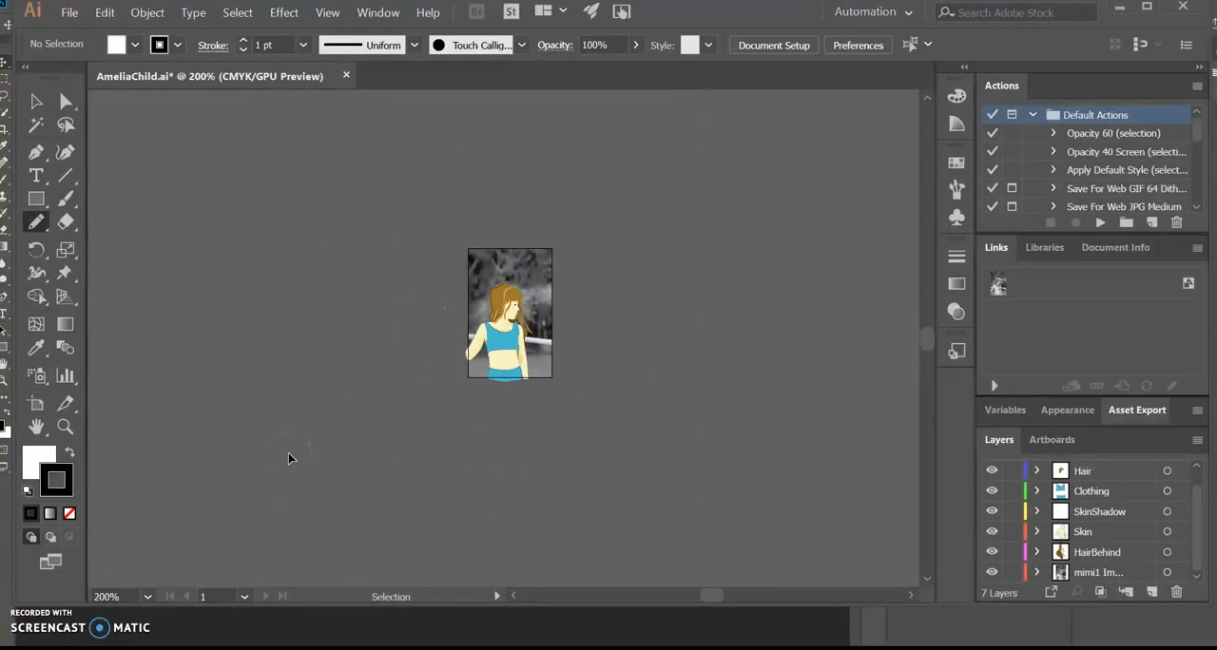
key("ctrl+minus")
key("ctrl+minus")
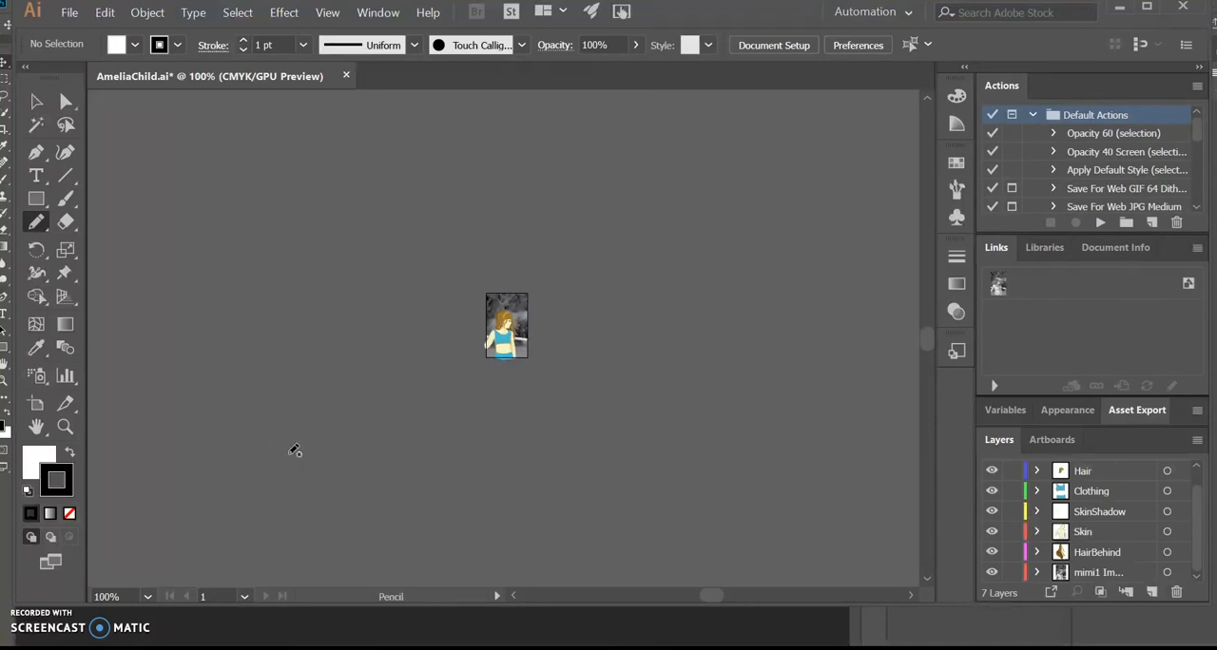
key("ctrl+plus")
key("ctrl+plus")
key("ctrl+plus")
key("ctrl+plus")
key("ctrl+plus")
key("ctrl+plus")
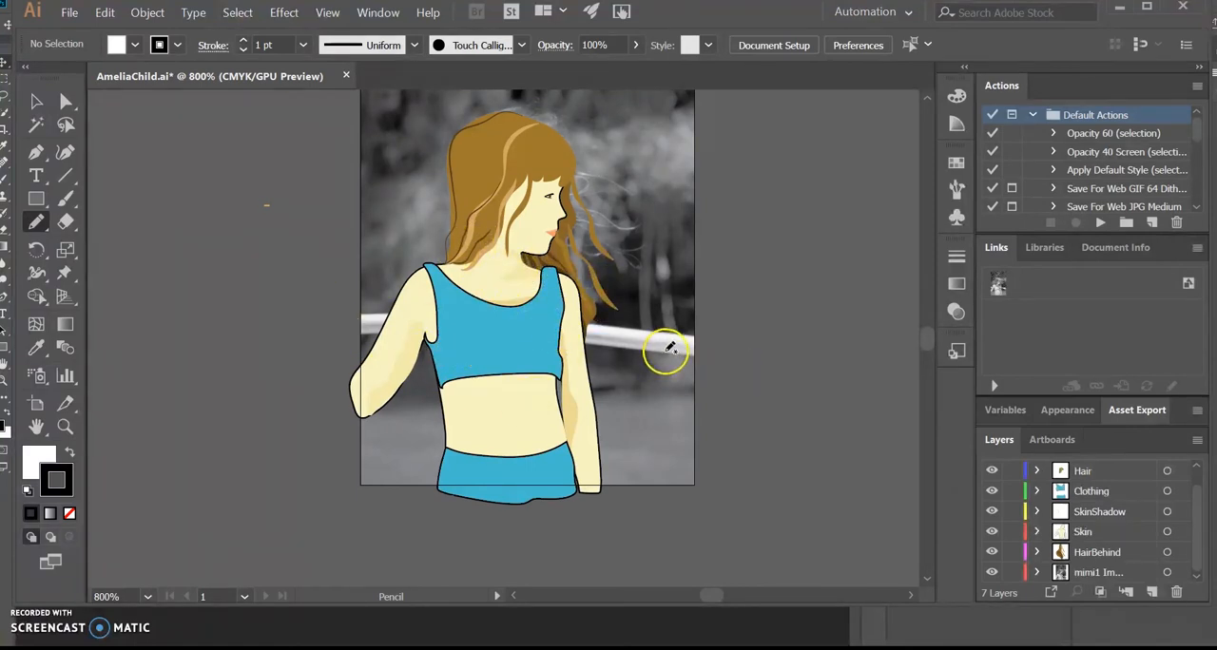
key("ctrl+plus")
key("ctrl+plus")
key("ctrl+plus")
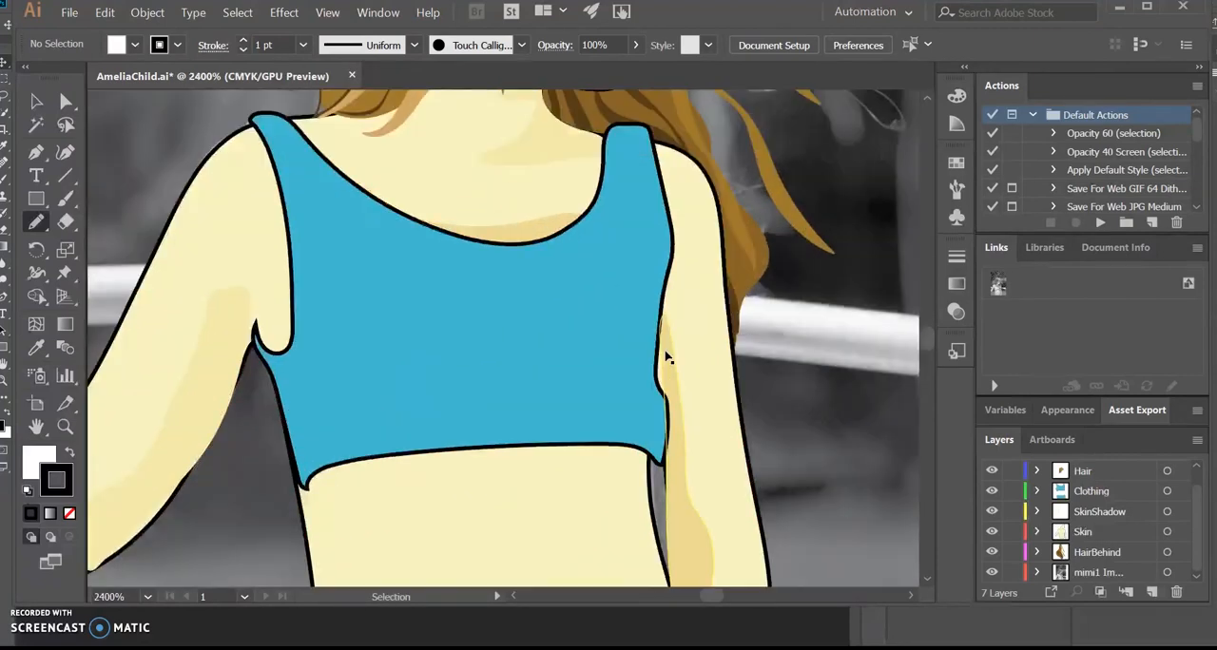
key("ctrl+plus")
key("ctrl+plus")
key("ctrl+plus")
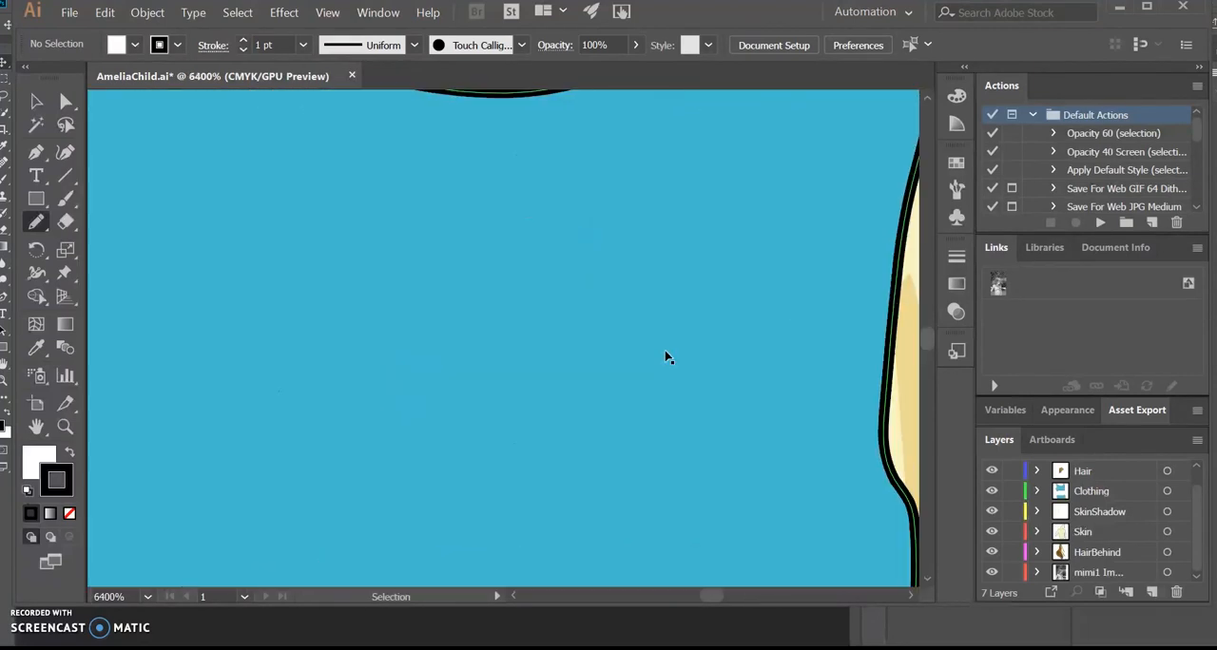
key("ctrl+minus")
key("ctrl+minus")
key("ctrl+minus")
key("ctrl+minus")
key("ctrl+minus")
key("ctrl+minus")
key("ctrl+minus")
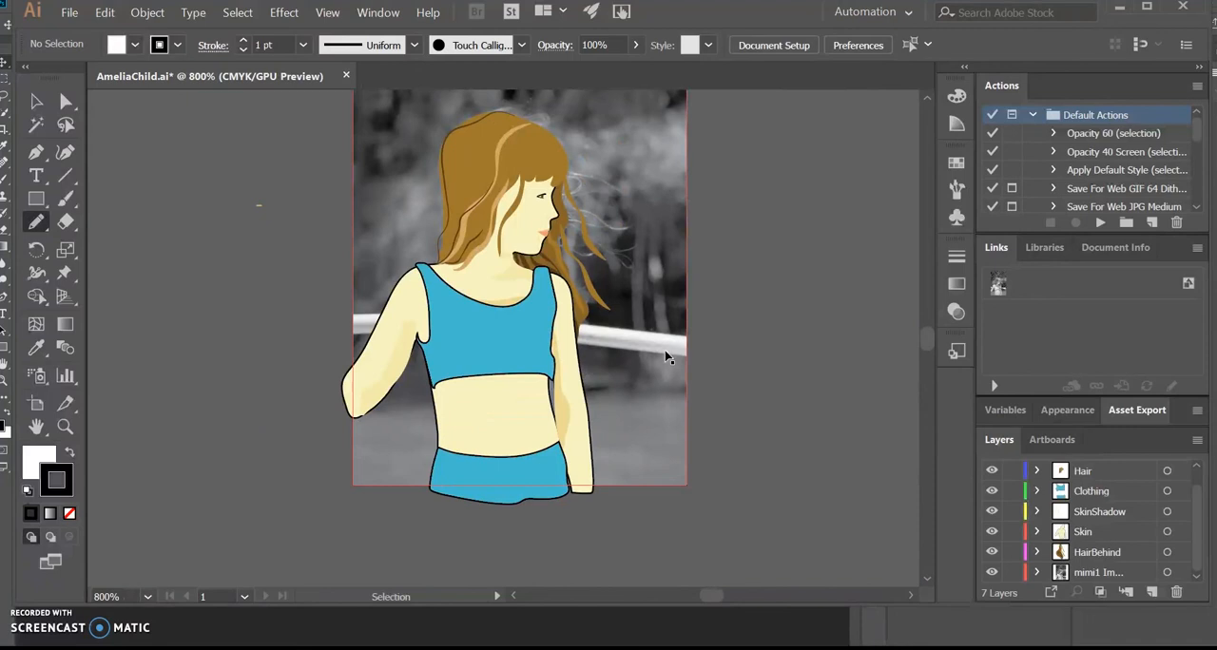
Step: Draw a short black test stroke with the Pencil tool in the empty area beside the artboard
left_click_drag(785, 246, 801, 302)
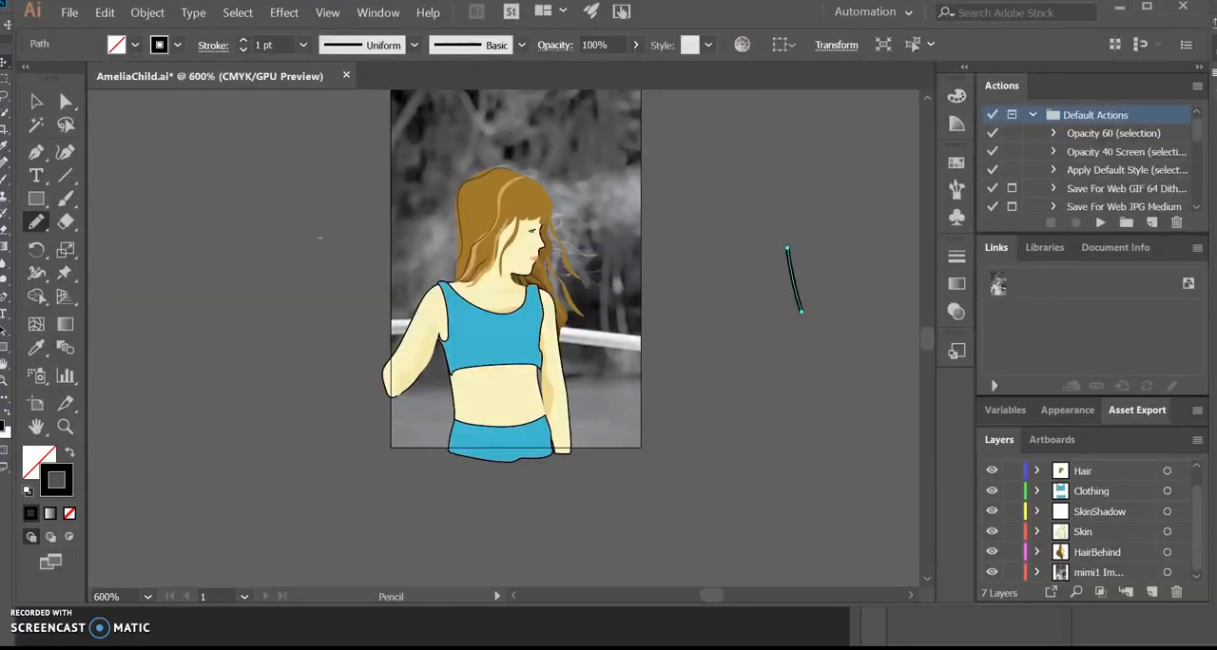
Step: Create a new portrait print document from the A3 preset with centimetres as the unit, 29.7 by 42 cm
left_click(69, 20)
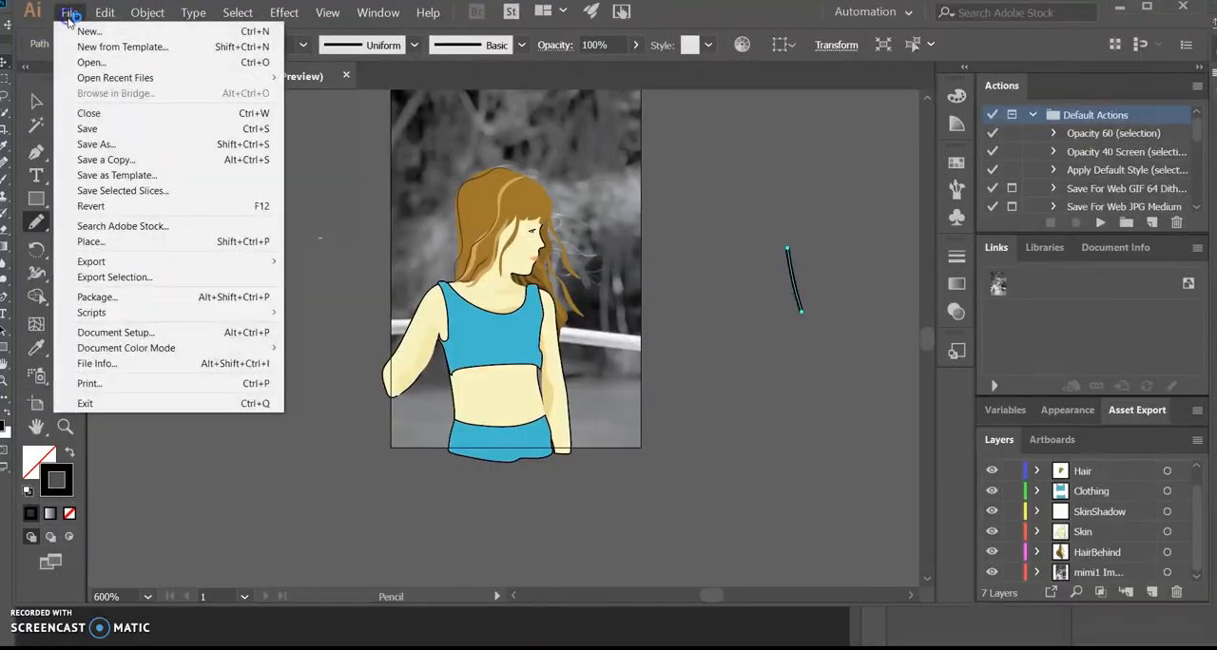
left_click(83, 31)
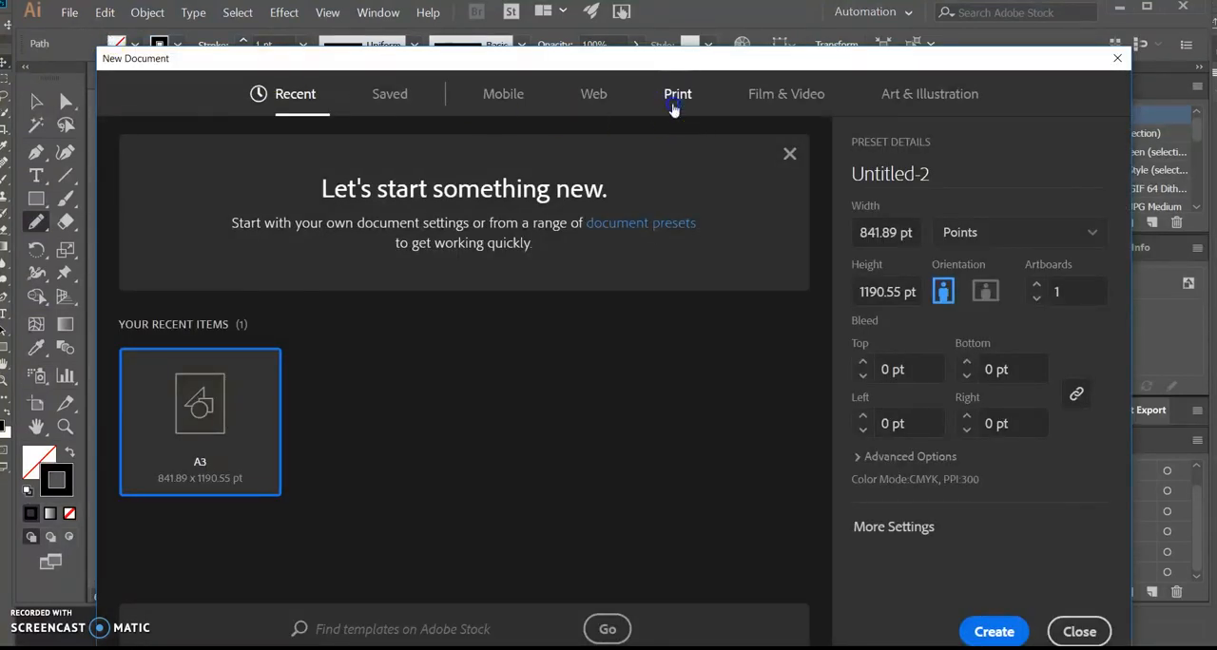
left_click(672, 108)
left_click(210, 433)
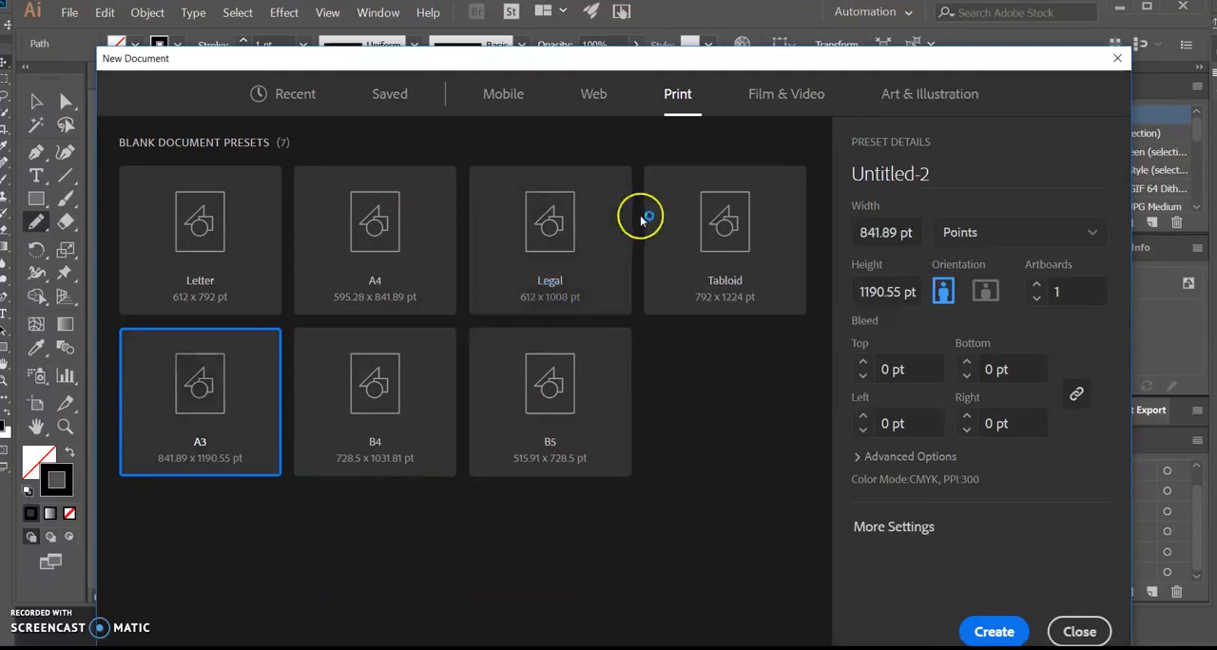
left_click(977, 236)
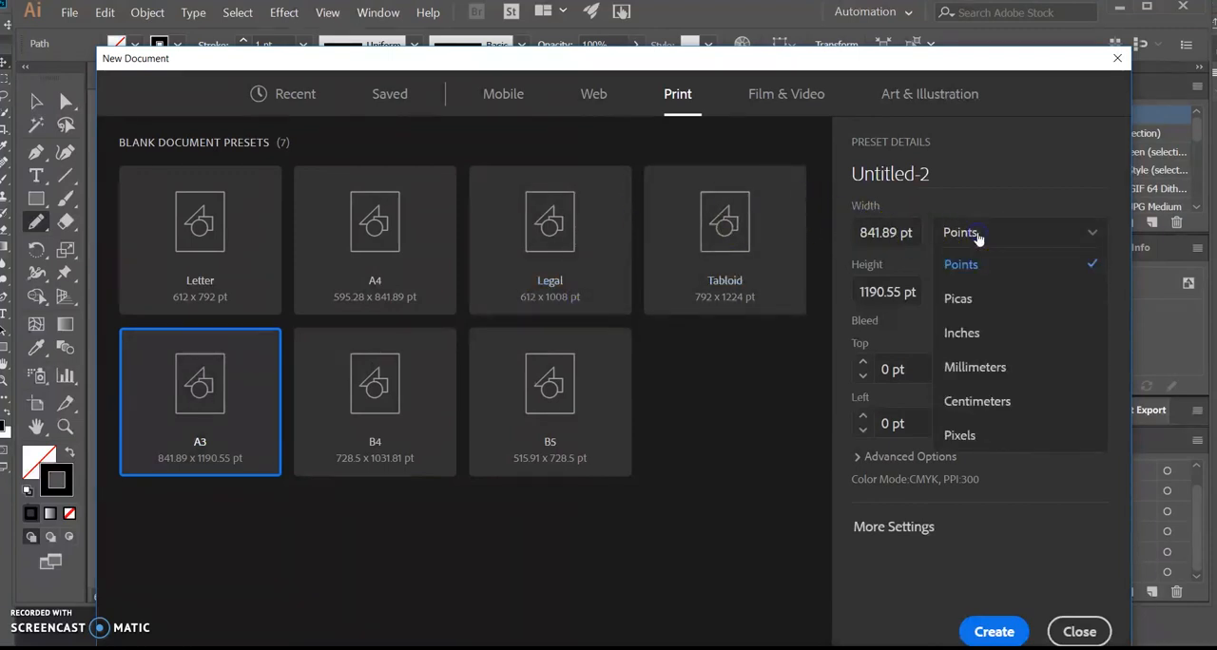
left_click(974, 399)
left_click(899, 222)
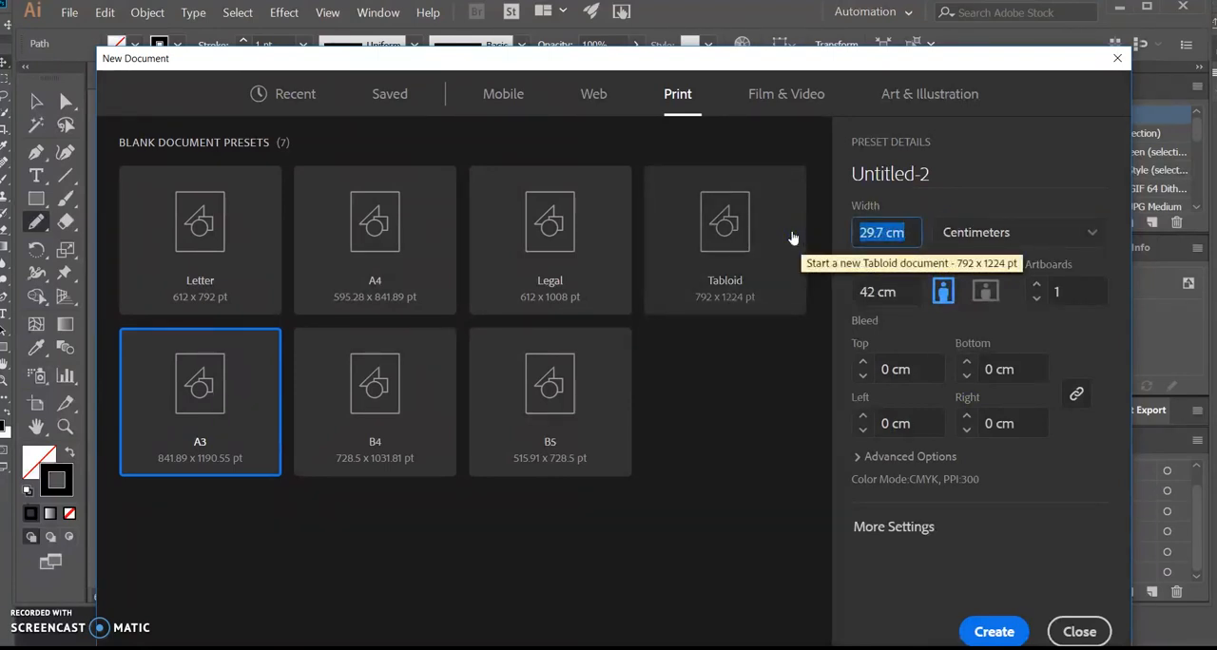
left_click(242, 377)
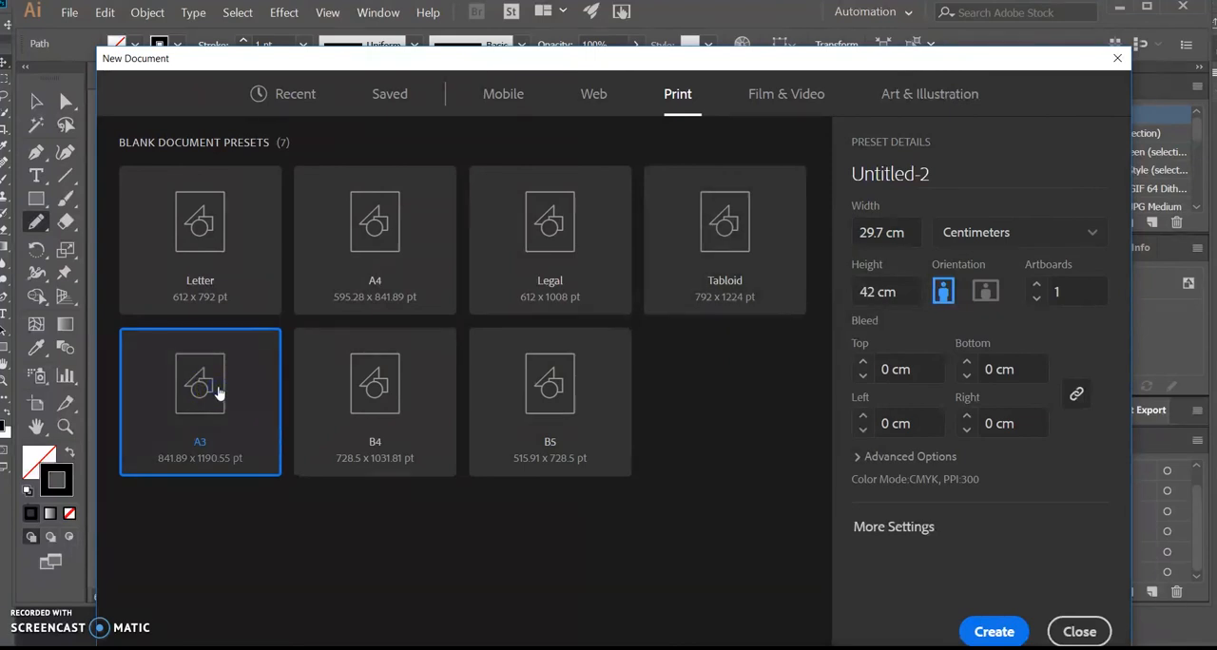
left_click(994, 632)
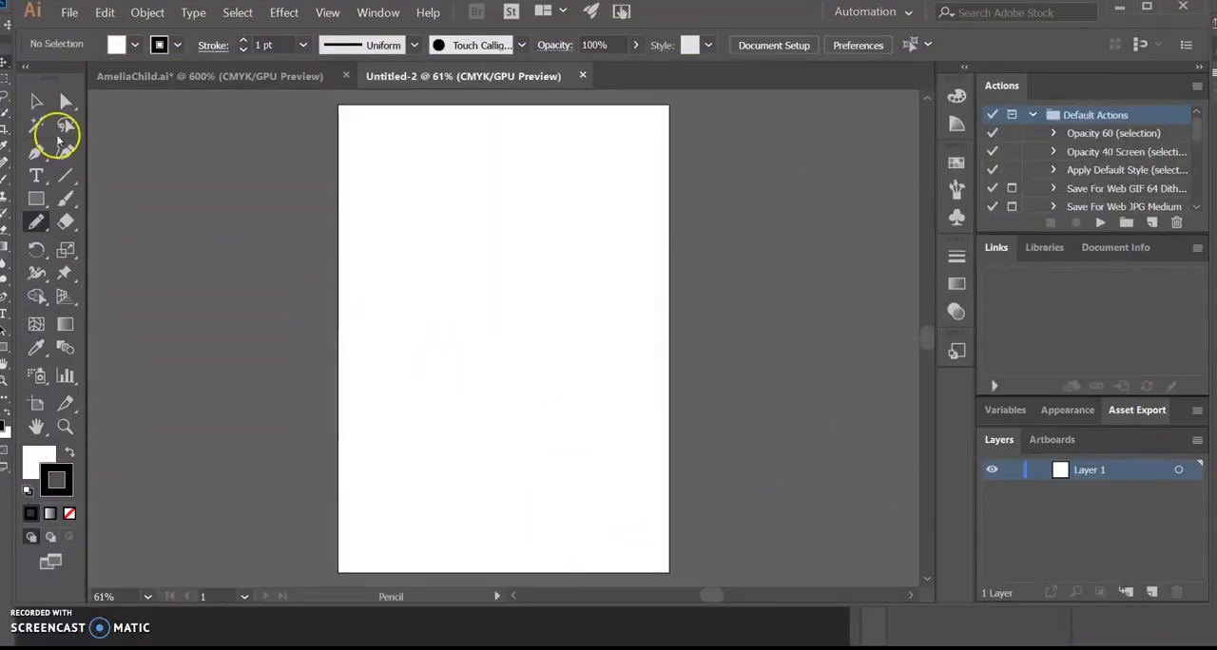
Step: Return to the AmeliaChild document and delete the black test stroke beside the artboard
left_click(282, 78)
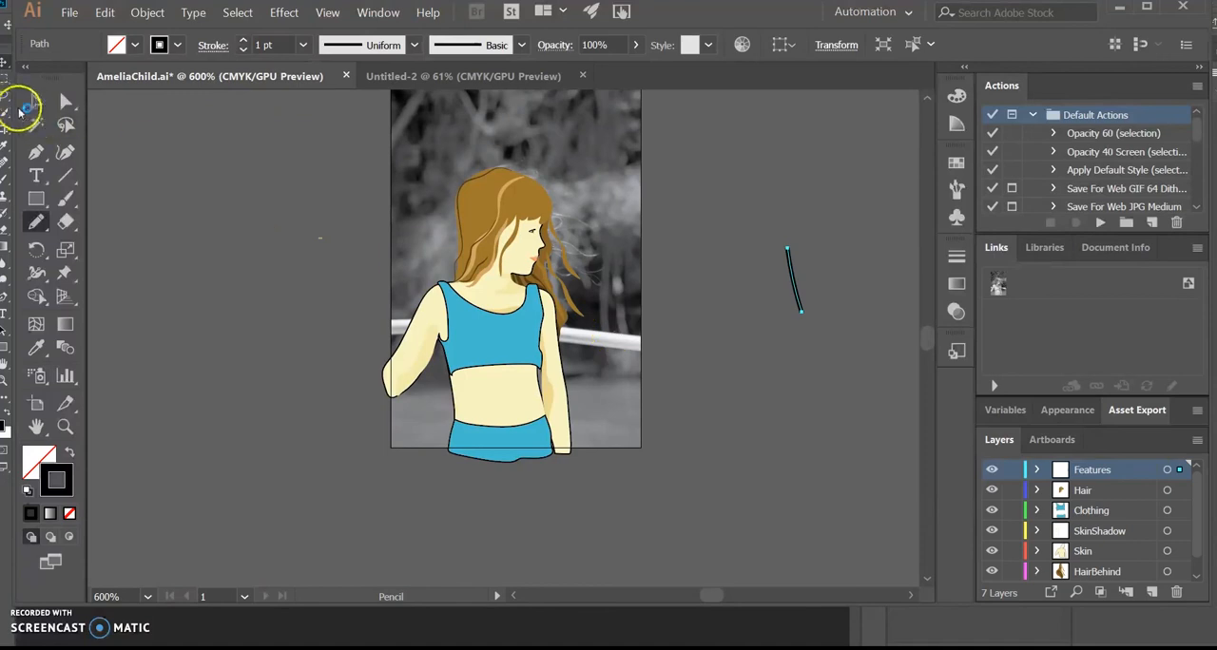
left_click(23, 107)
key("Delete")
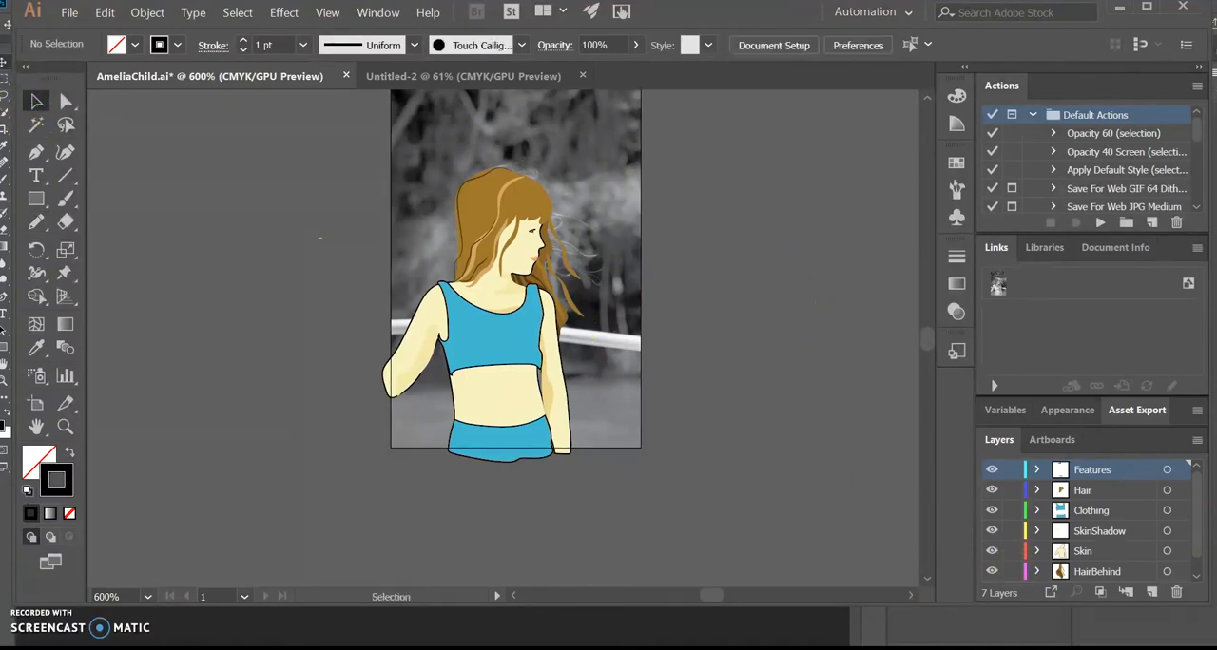
Step: Hide the mimi1 photo layer behind the portrait, and switch back to Illustrator from Photoshop
scroll(1203, 529, "down", 1)
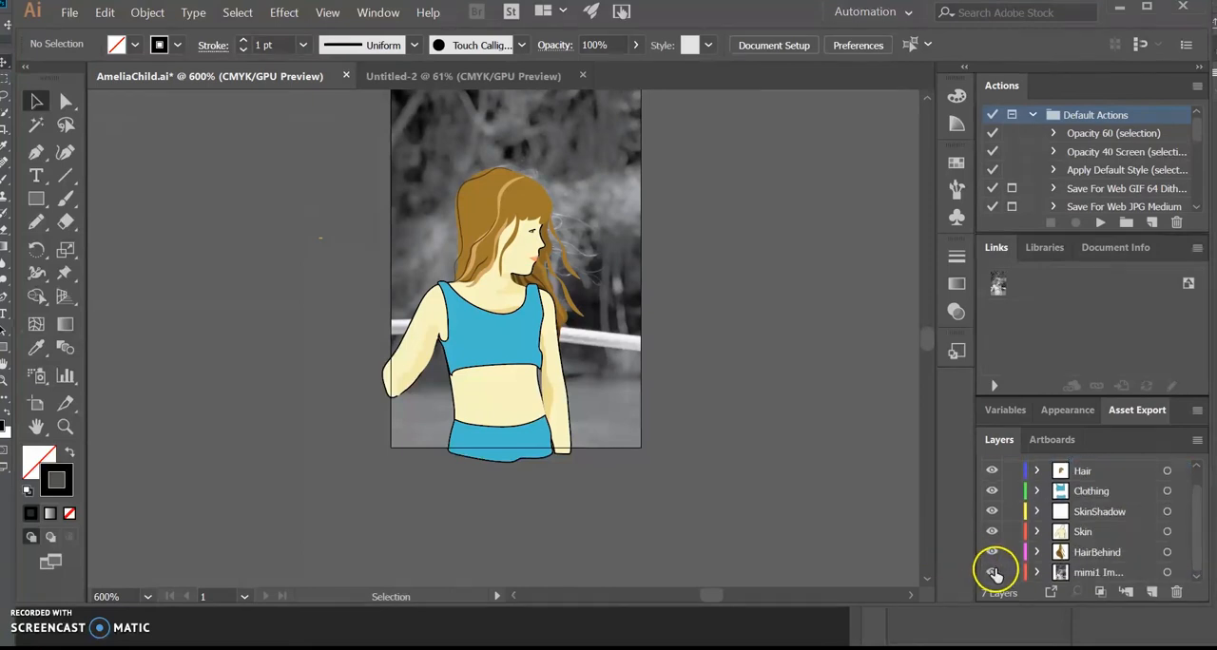
left_click(993, 572)
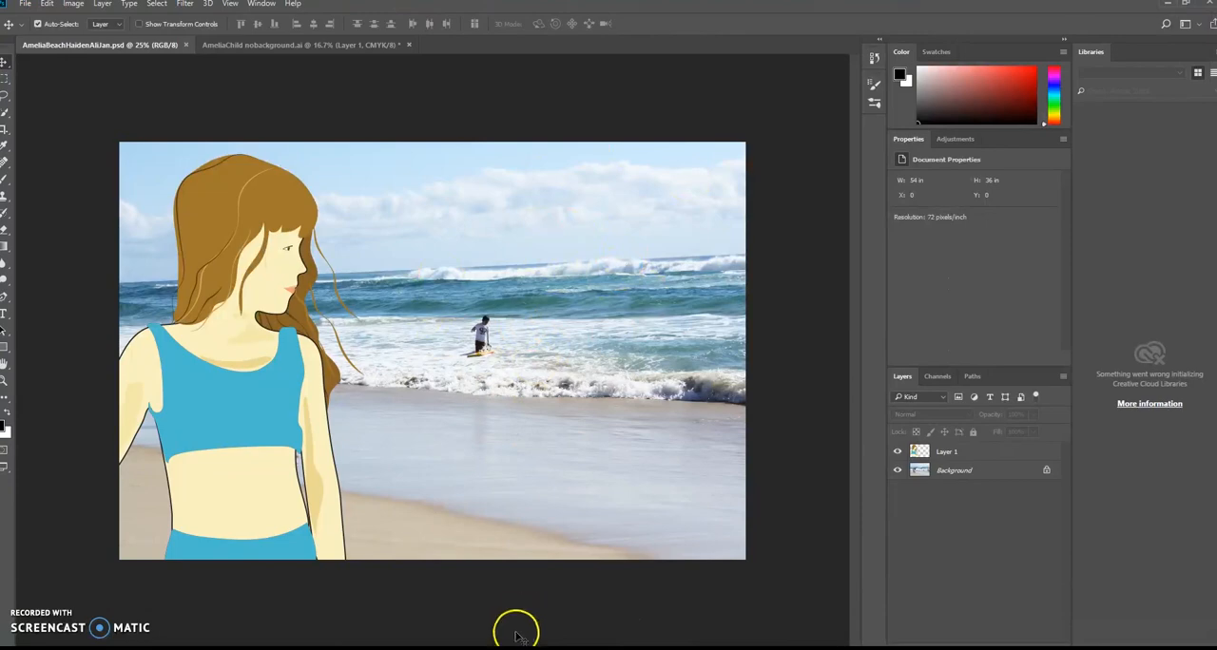
left_click(487, 649)
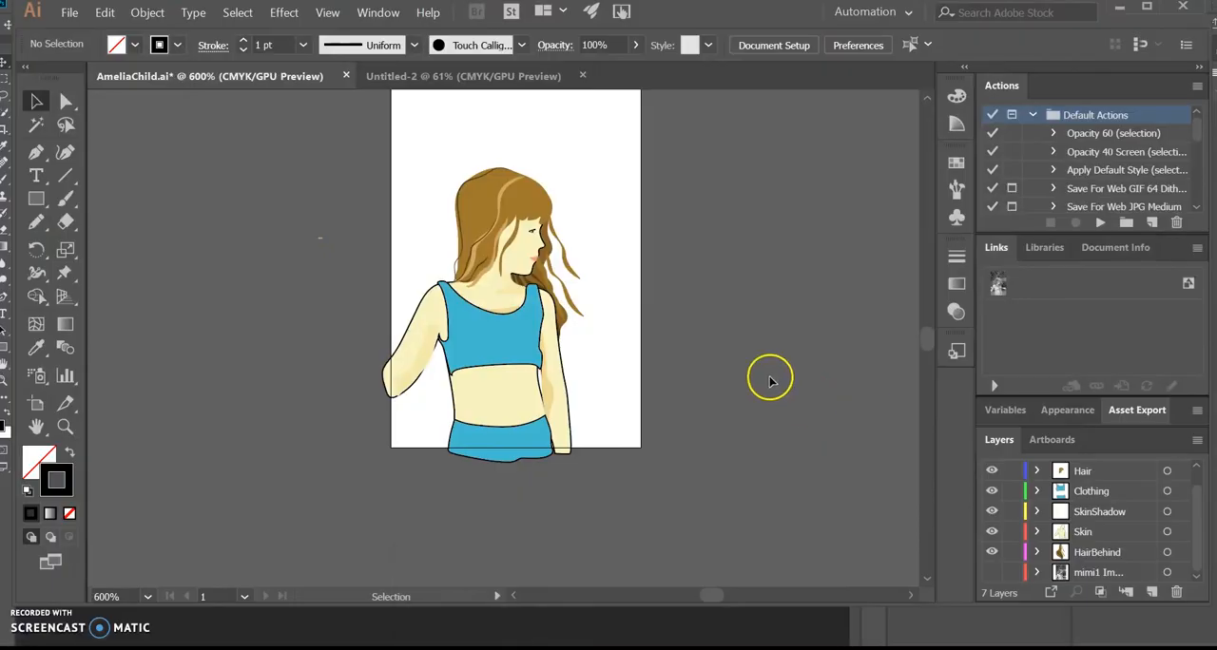
left_click(66, 13)
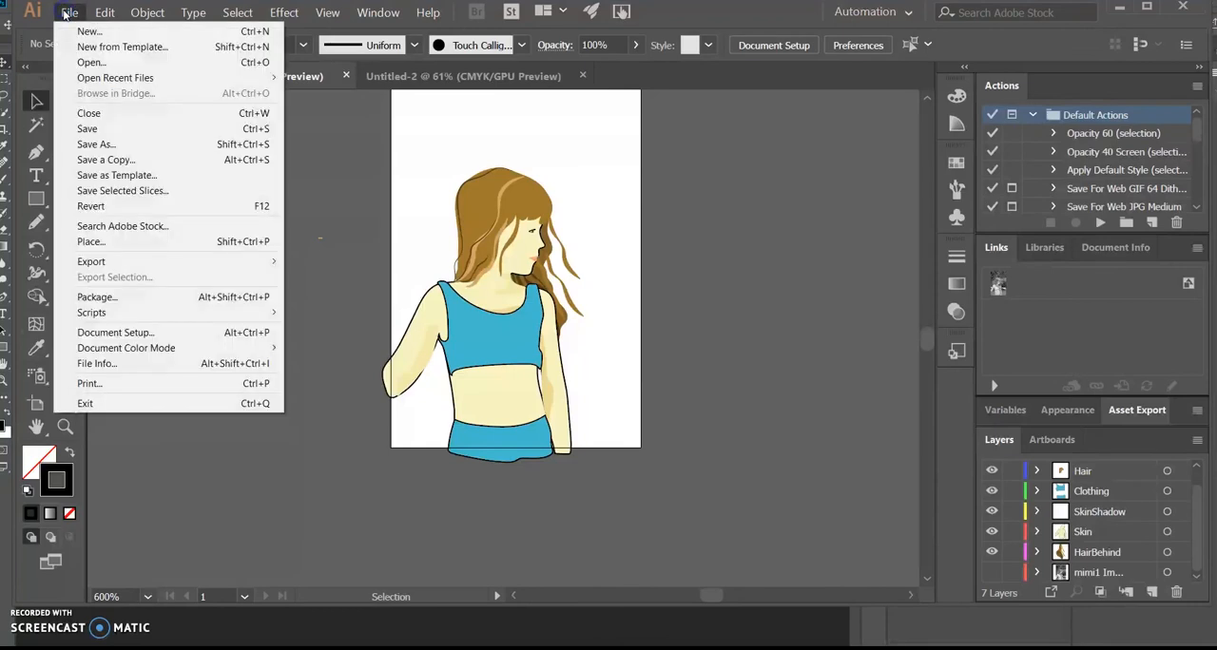
left_click(101, 143)
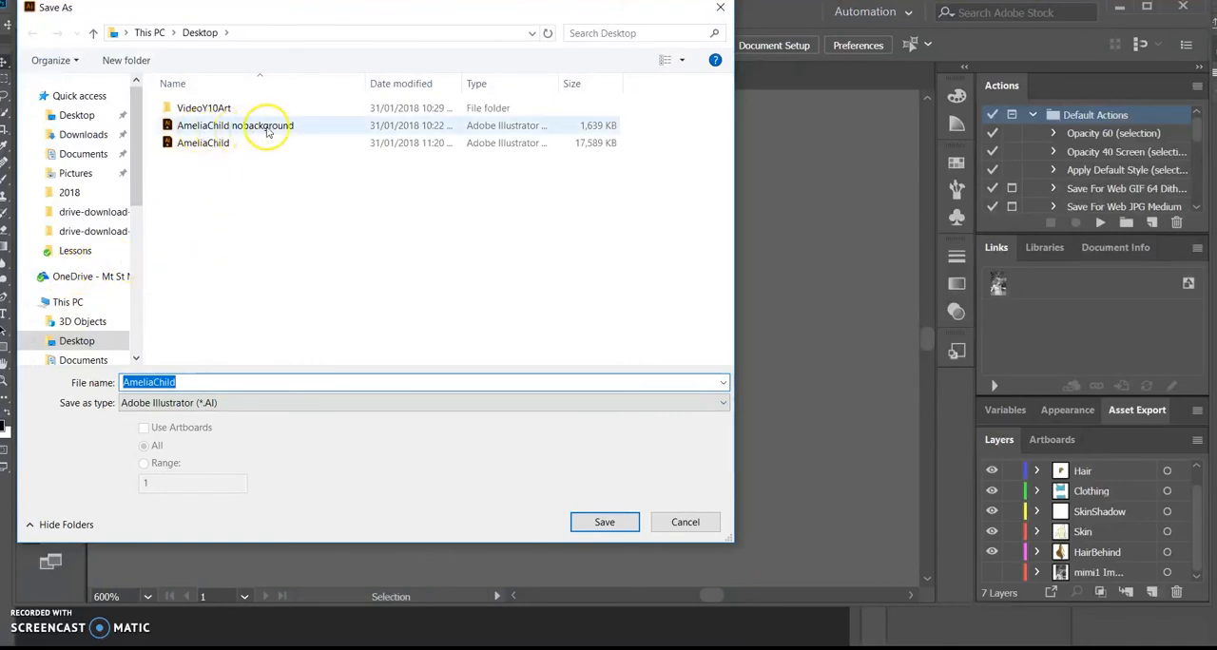
left_click(680, 522)
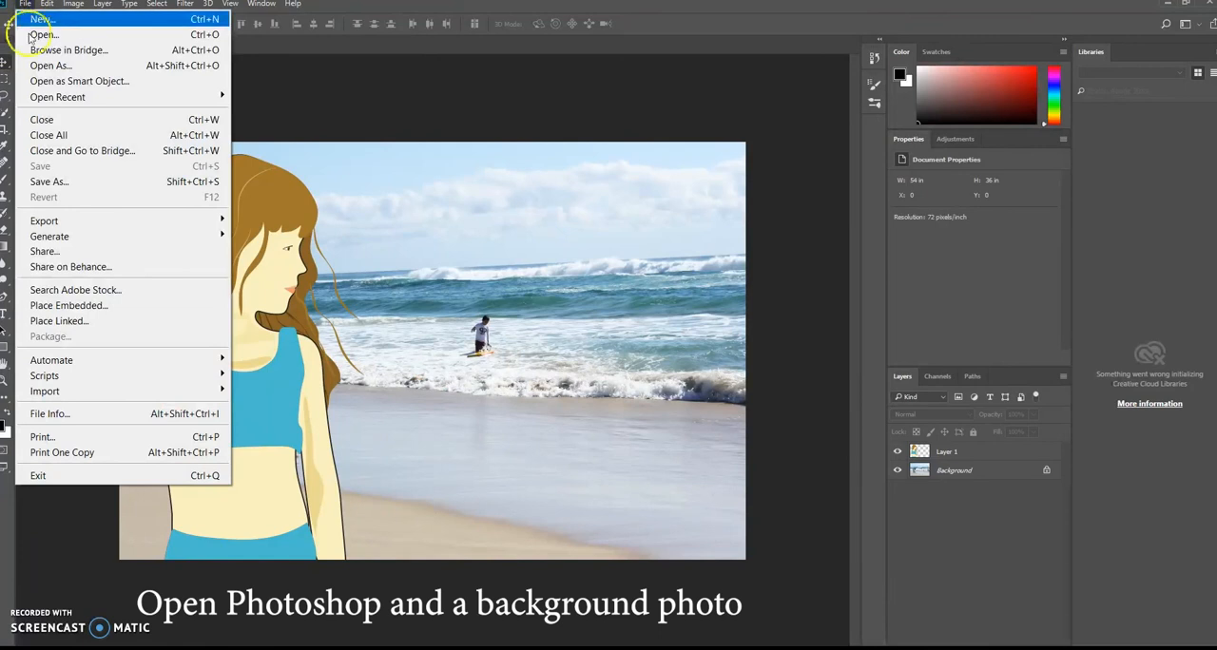
Step: Switch to Photoshop and open AmeliaChild nobackground from the Desktop, importing its page cropped to the bounding box at 300 pixels/inch
key("Escape")
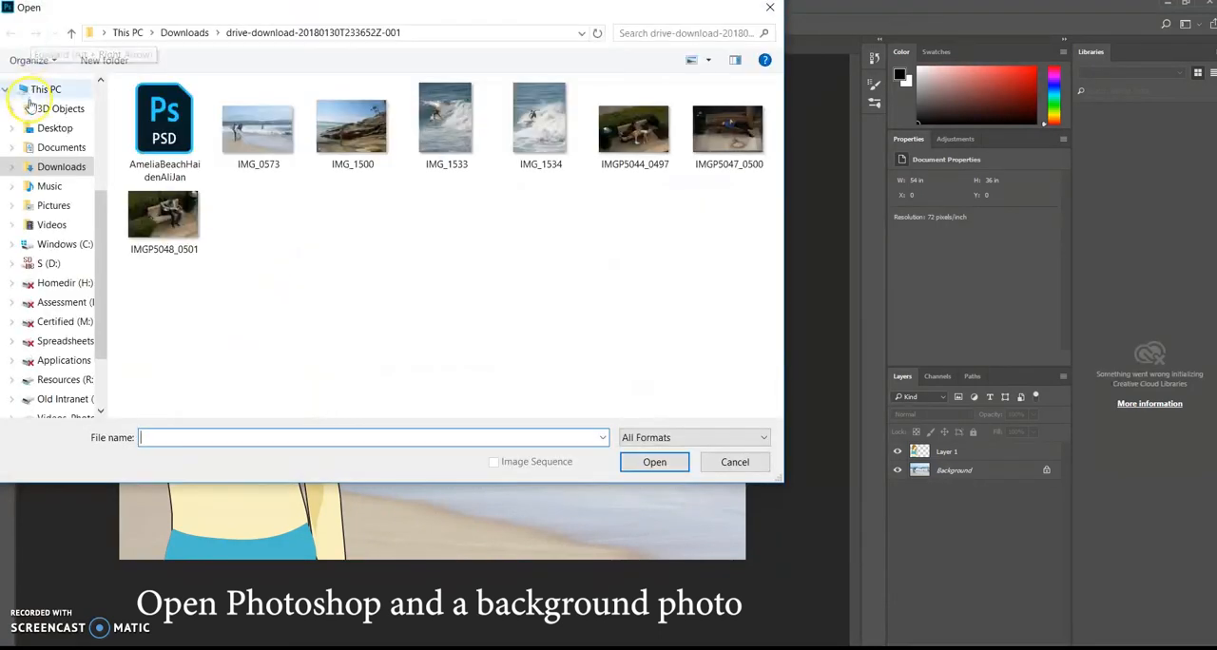
left_click(54, 128)
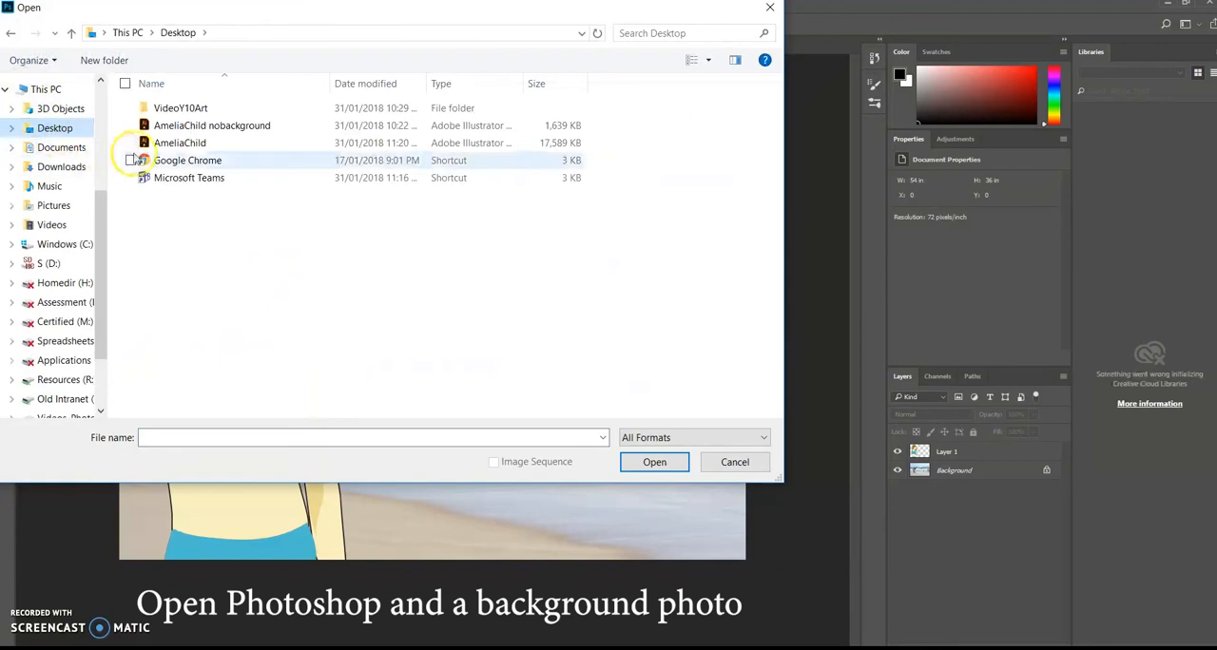
left_click(152, 125)
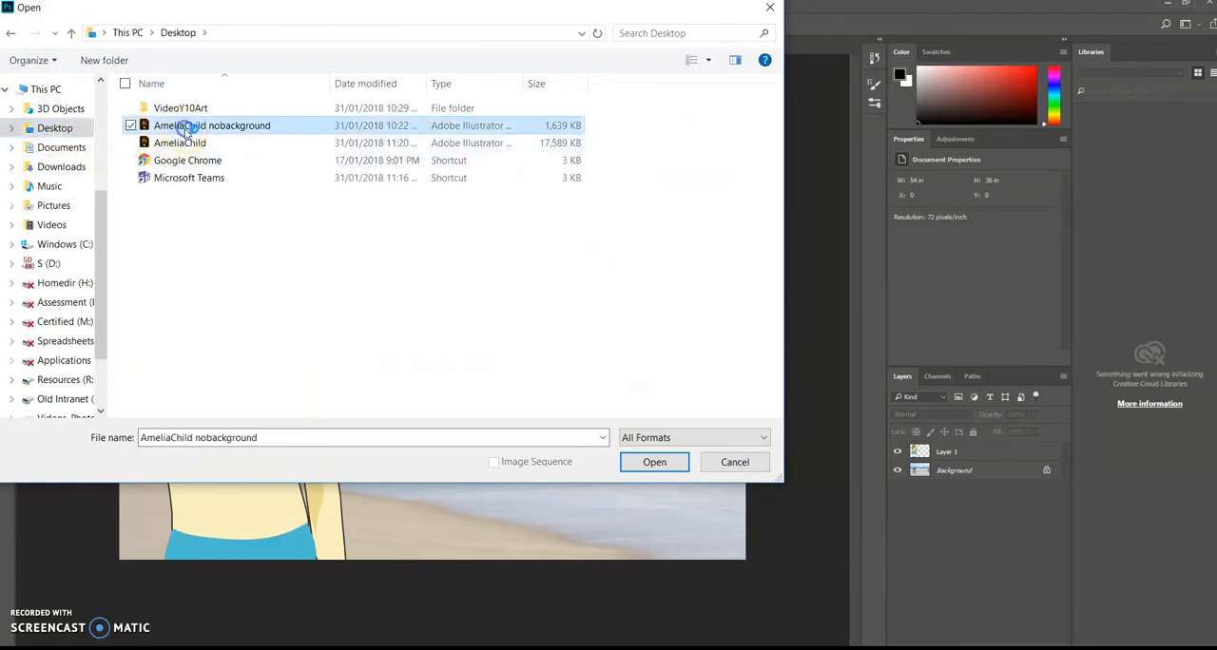
left_click(652, 461)
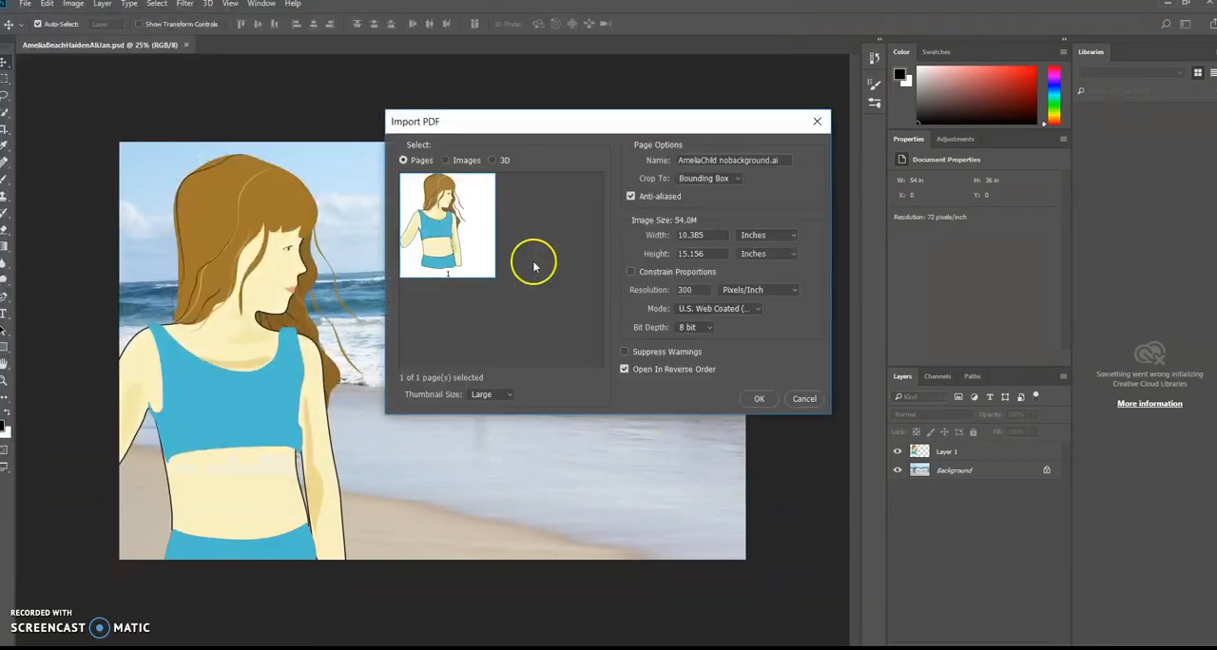
left_click(756, 398)
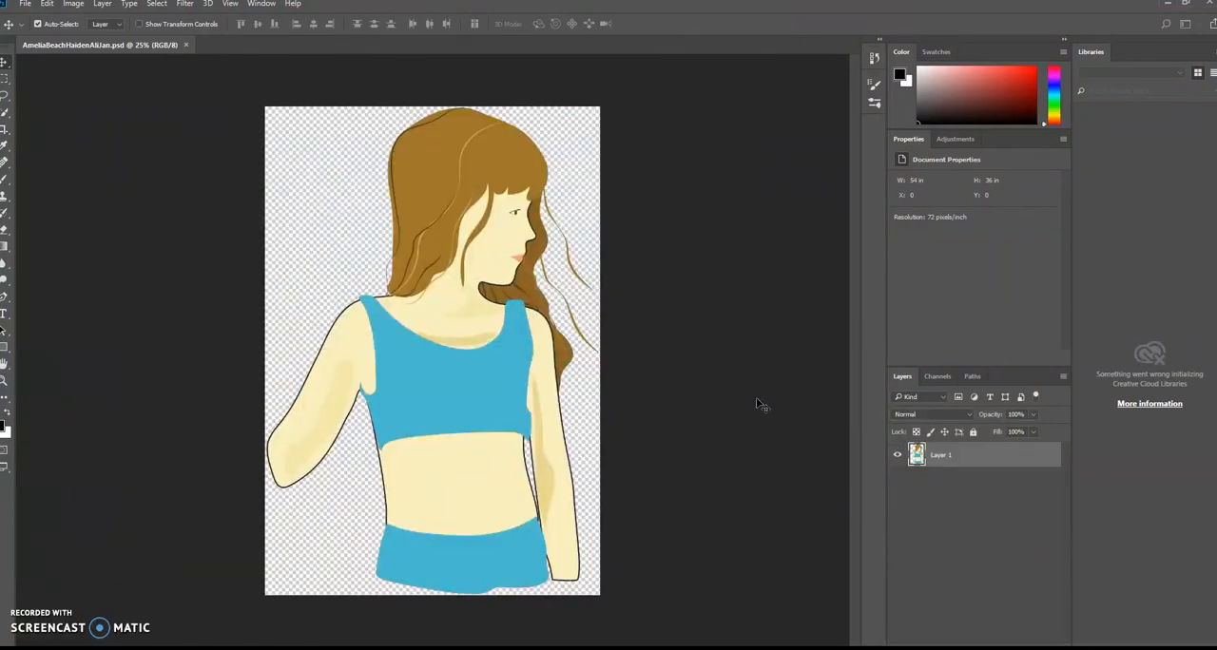
left_click(502, 166)
left_click_drag(495, 245, 451, 274)
left_click_drag(443, 409, 466, 384)
key("ctrl+a")
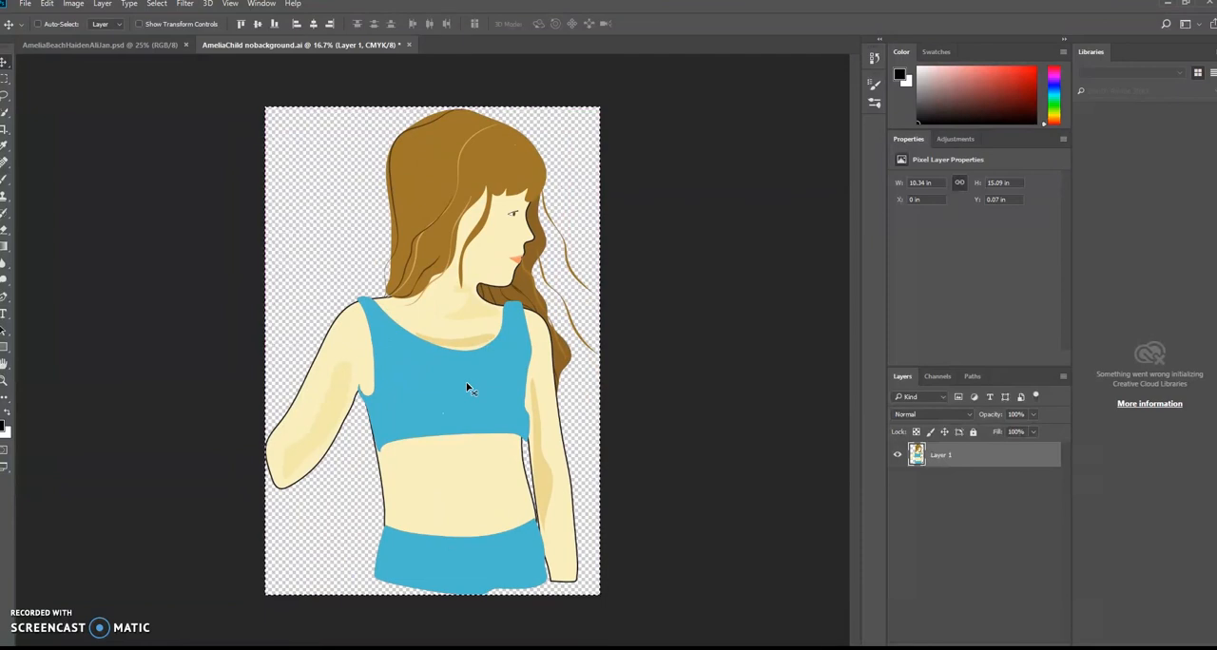
left_click(130, 44)
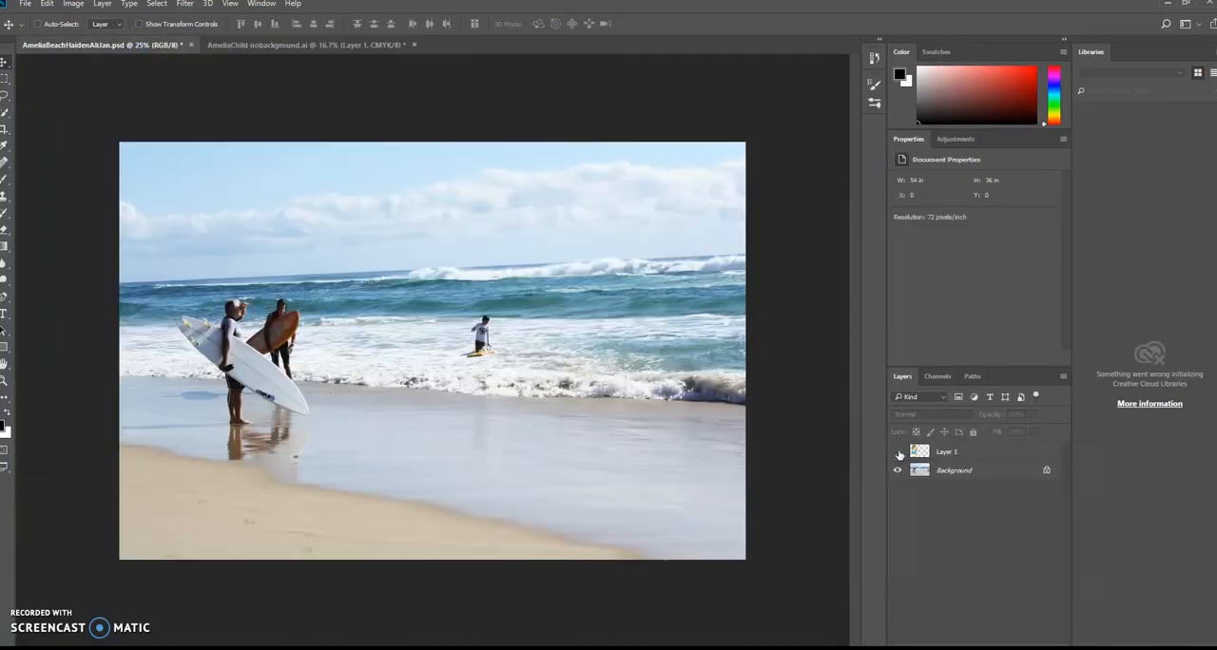
key("ctrl+v")
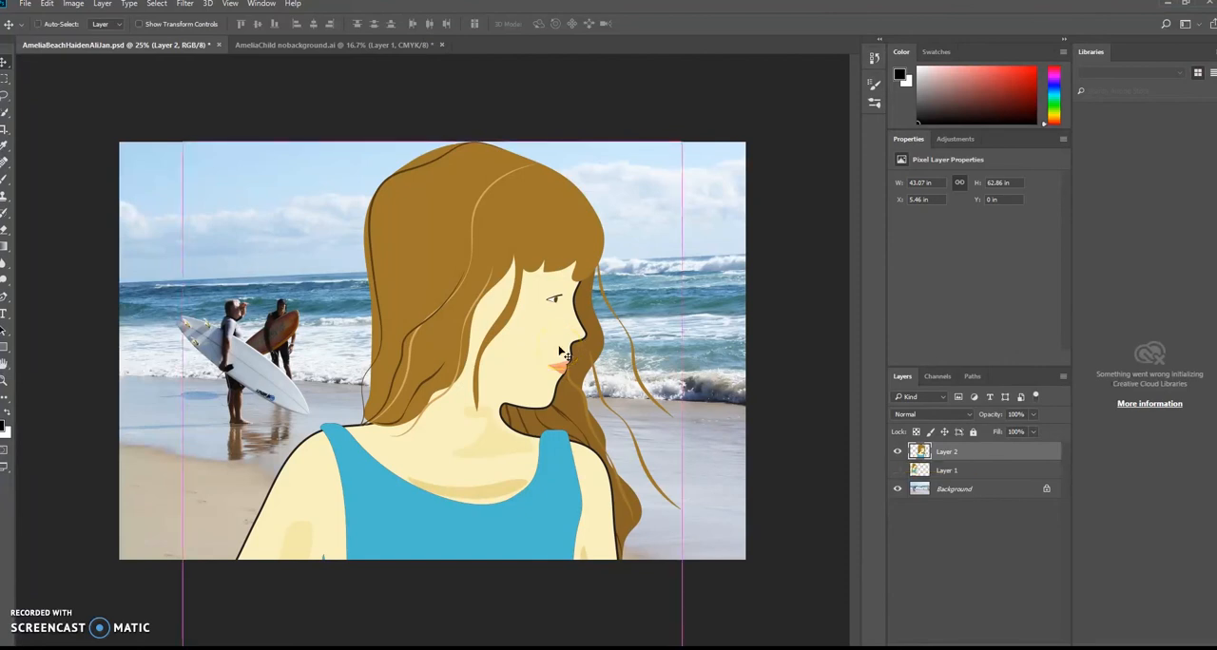
Step: Scale the pasted portrait down with Free Transform and position it along the left side of the beach photo, covering the two surfers
key("ctrl+t")
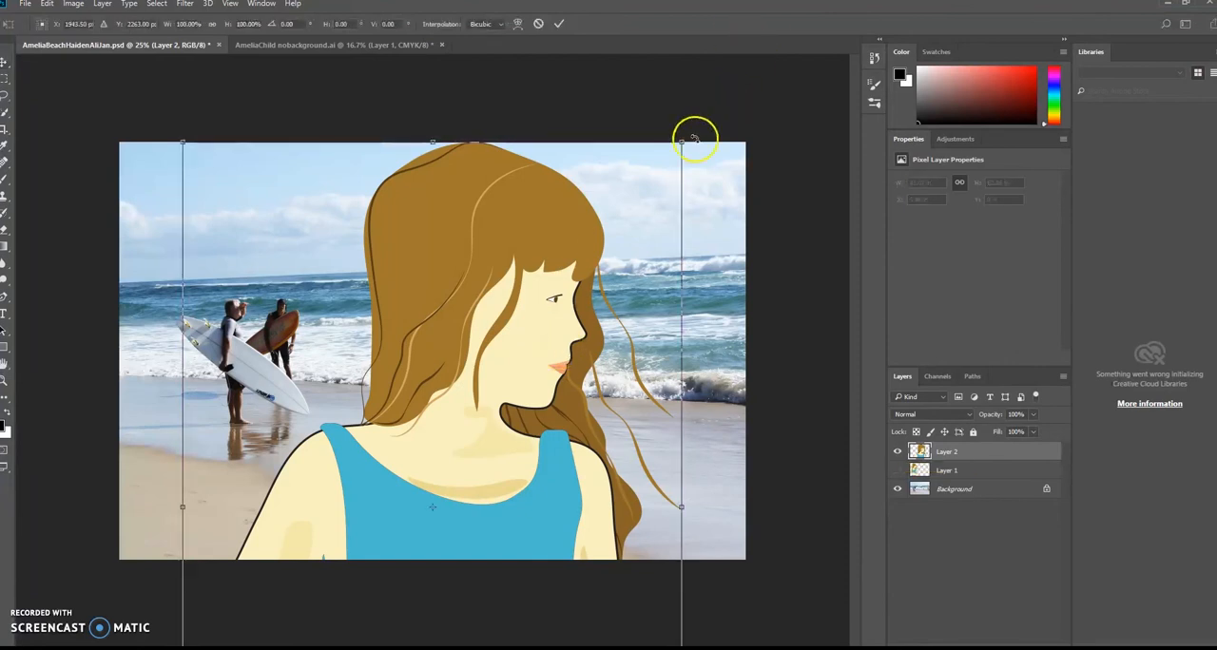
left_click_drag(680, 143, 677, 146)
left_click_drag(587, 221, 466, 378)
left_click_drag(399, 431, 317, 184)
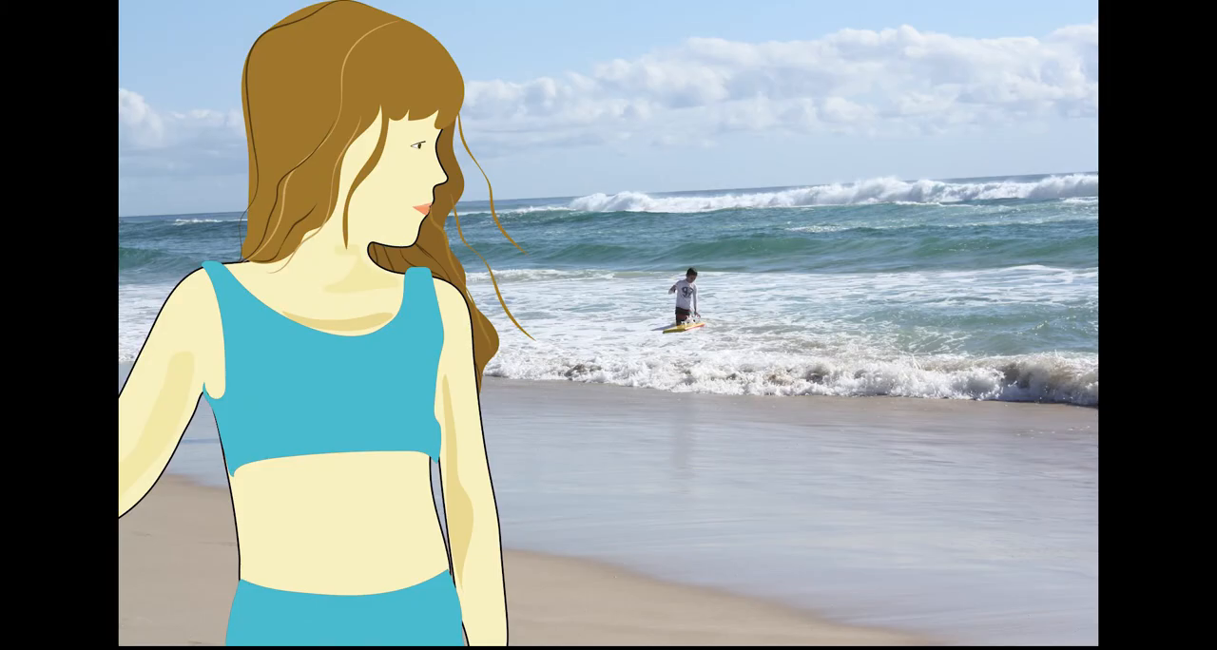